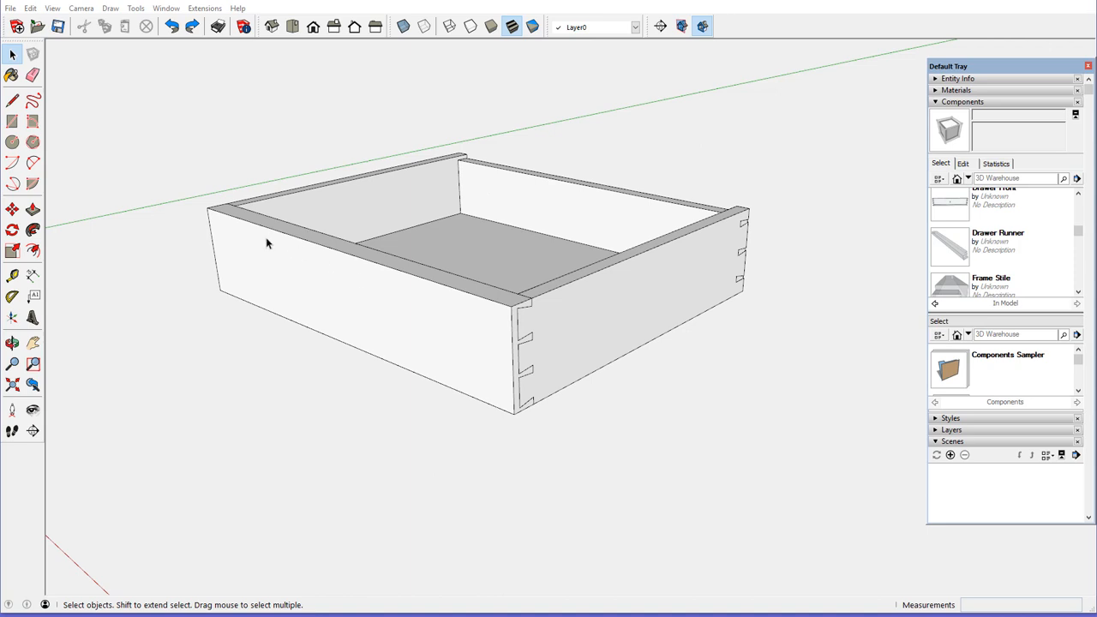
Step: Try to draw a 1/4" radius circle at the middle of the drawer front without opening its component, and undo it
{"action": "scroll", "coordinate": [213, 221], "scroll_direction": "up", "scroll_amount": 1}
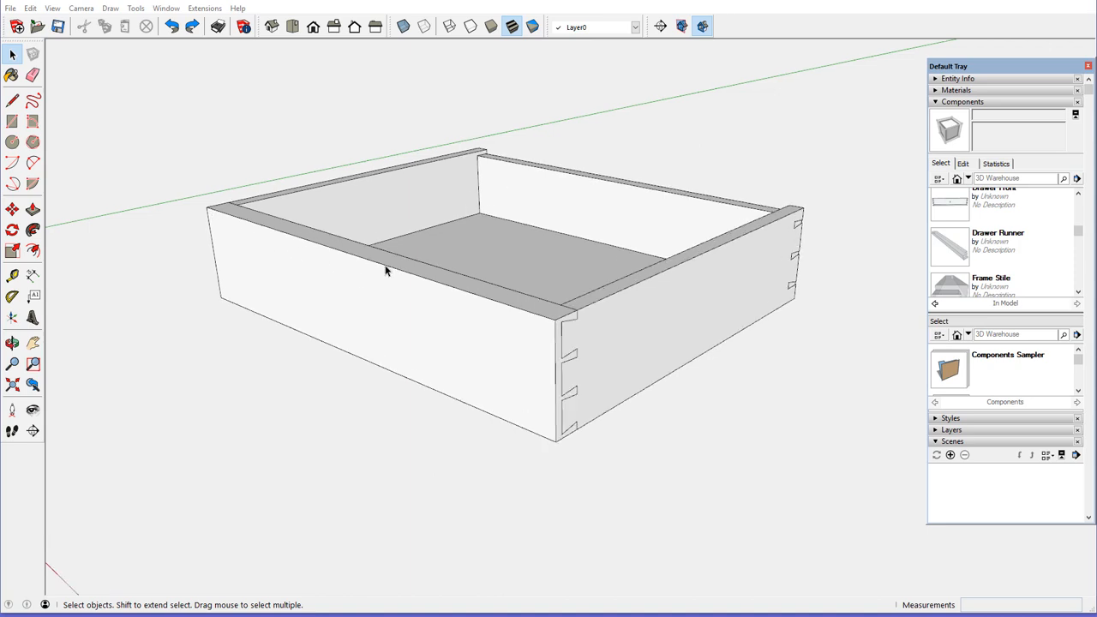
{"action": "scroll", "coordinate": [382, 273], "scroll_direction": "up", "scroll_amount": 1}
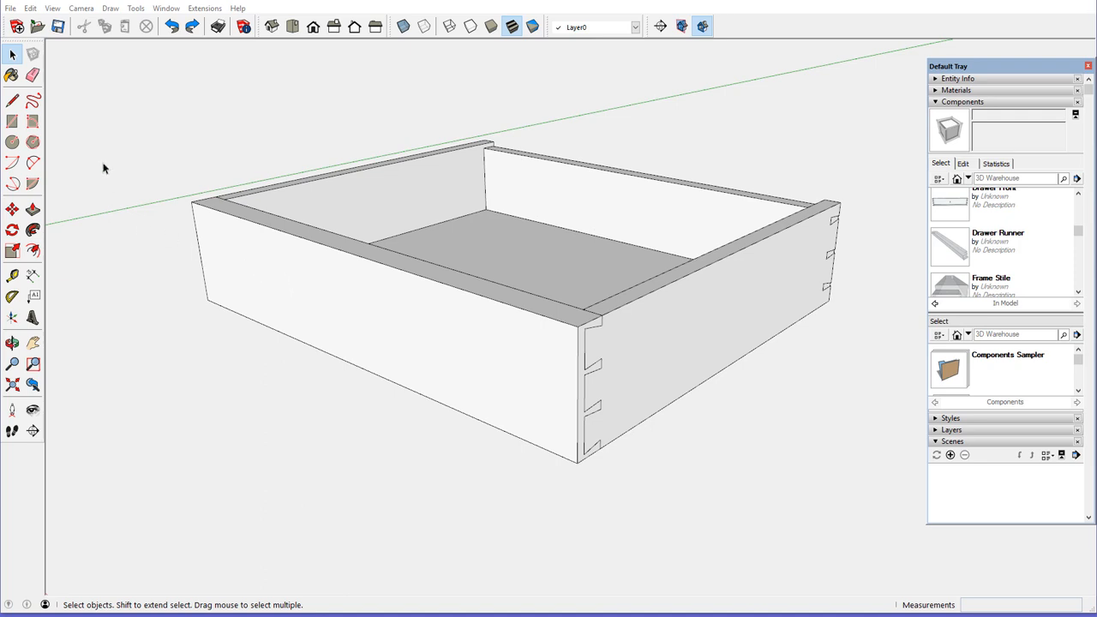
{"action": "left_click", "coordinate": [12, 144]}
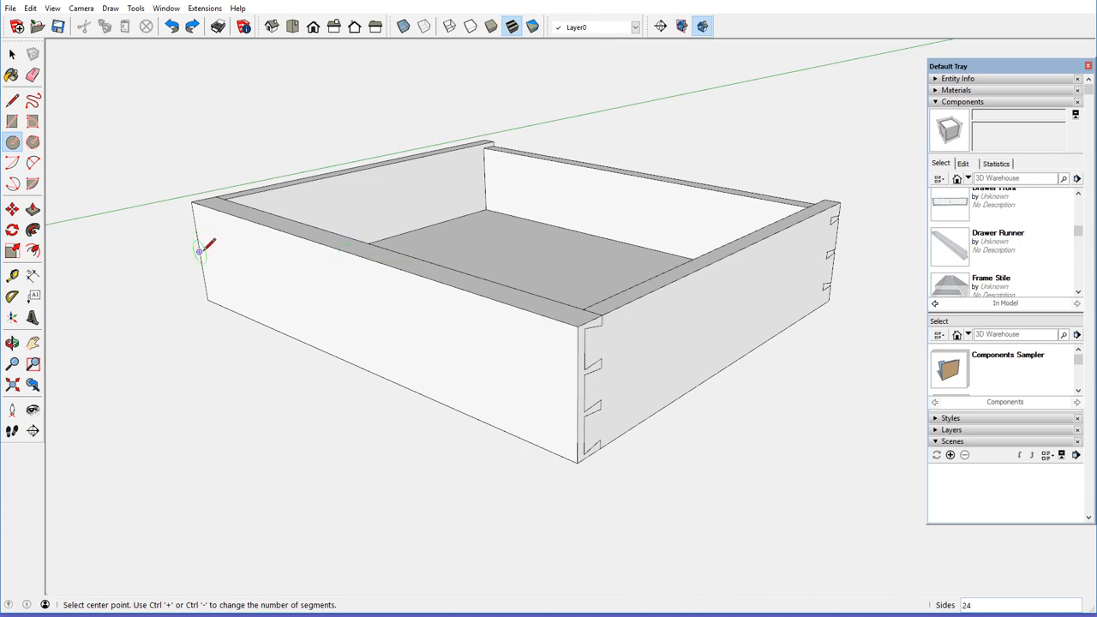
{"action": "left_click", "coordinate": [354, 309]}
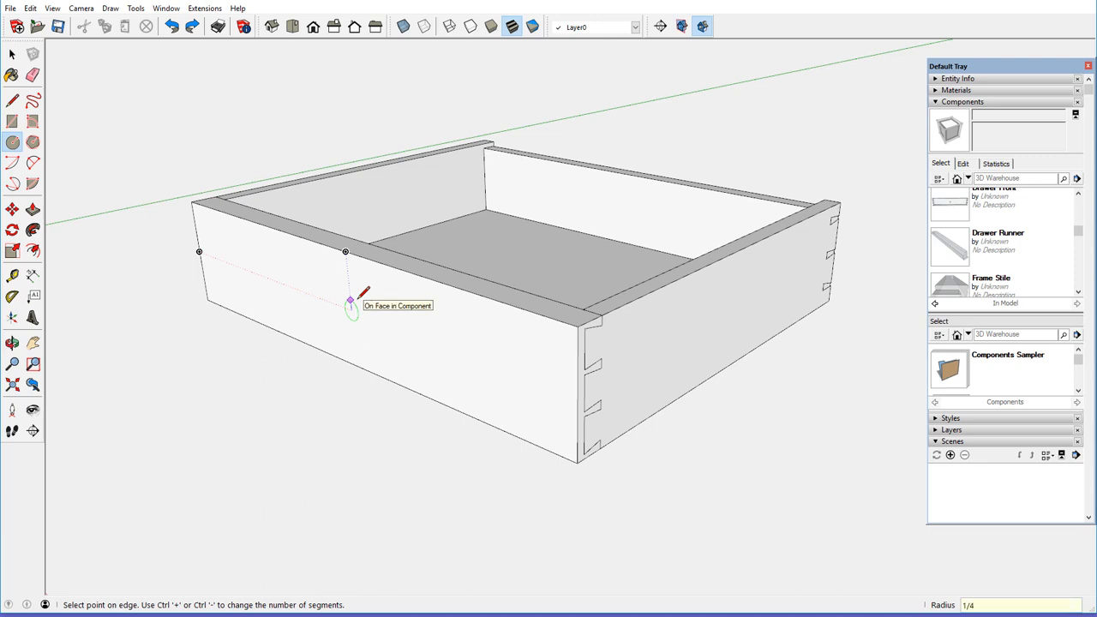
{"action": "left_click", "coordinate": [359, 297]}
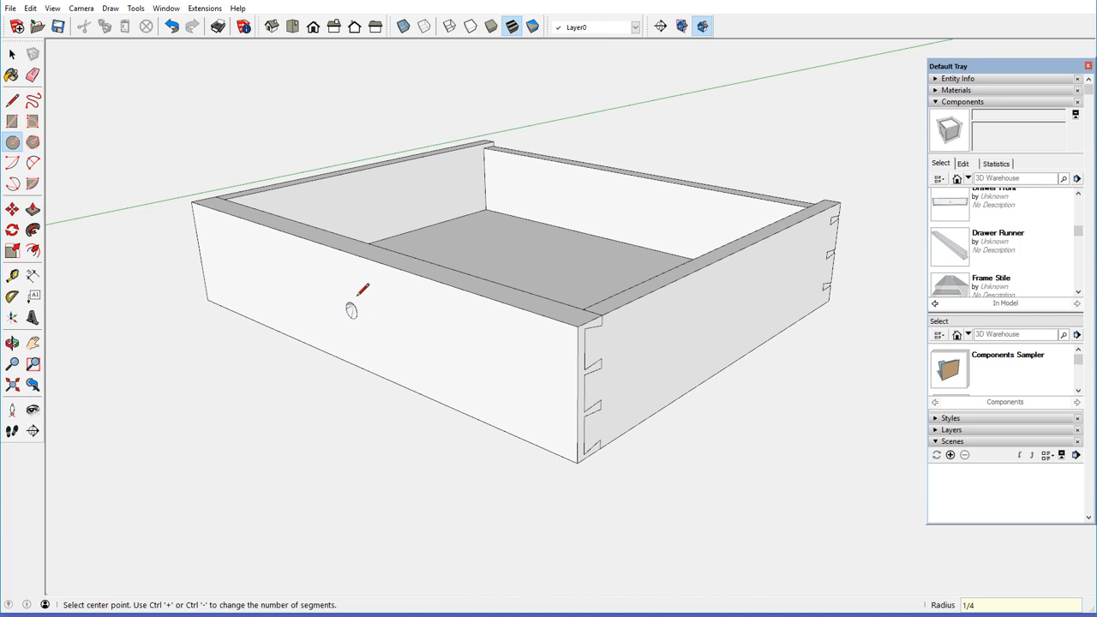
{"action": "left_click", "coordinate": [171, 25]}
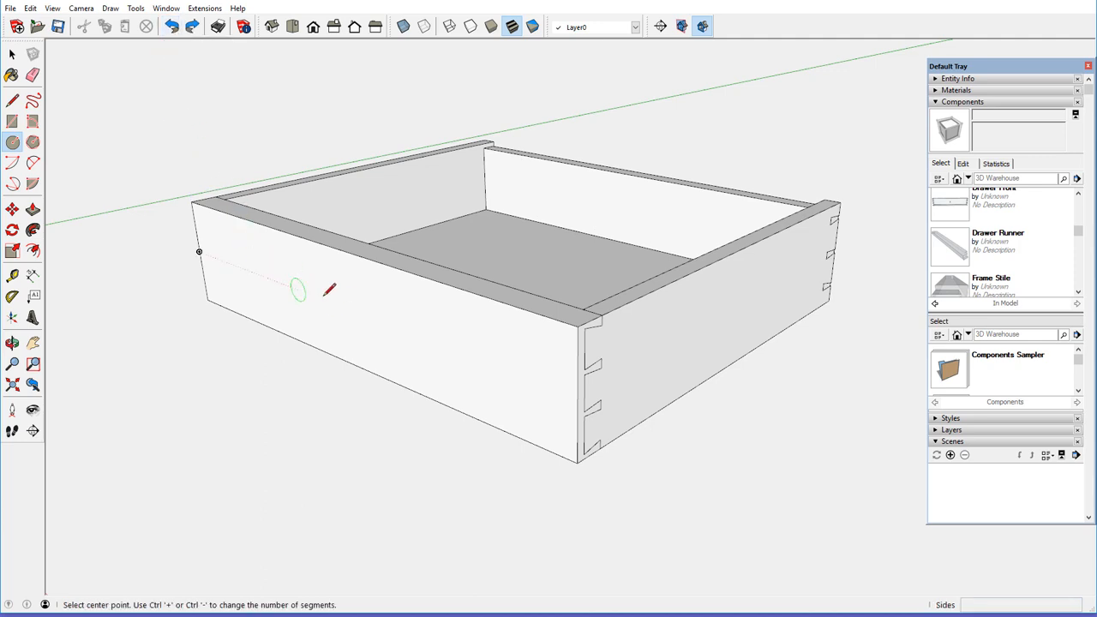
Step: Open the drawer front component for editing and draw a 1/4" radius circle at the center of its front face
{"action": "right_click", "coordinate": [347, 301]}
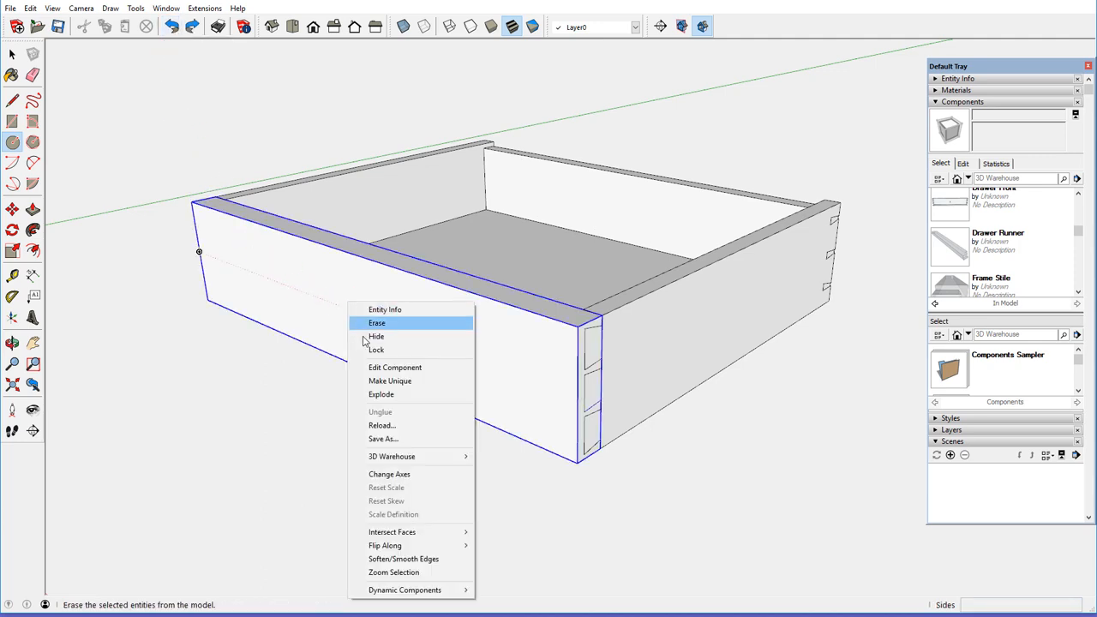
{"action": "left_click", "coordinate": [375, 367]}
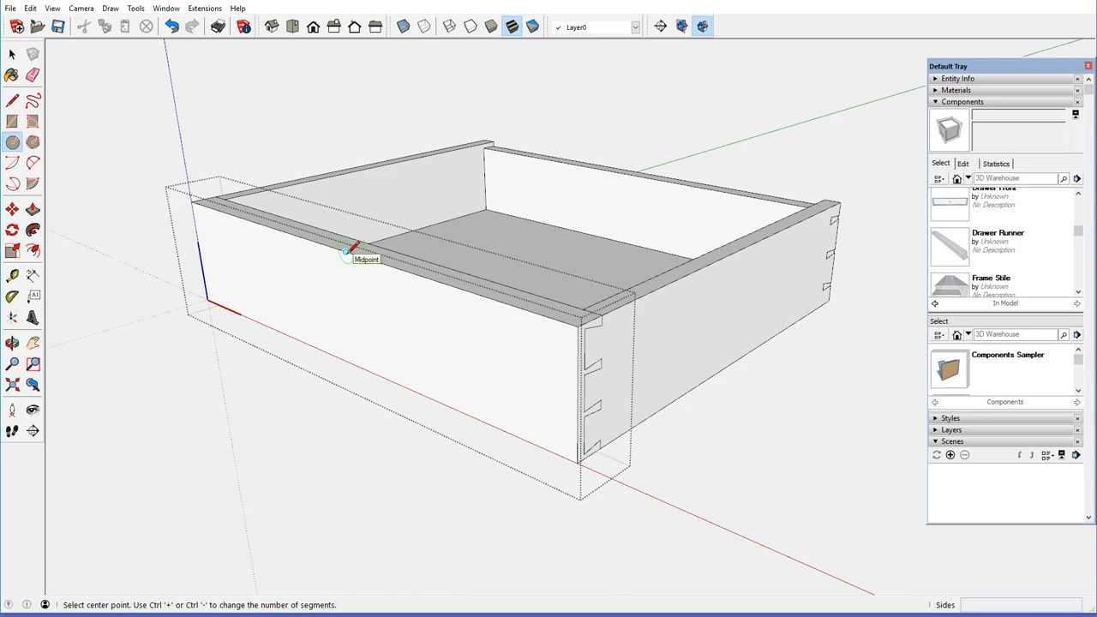
{"action": "left_click", "coordinate": [352, 306]}
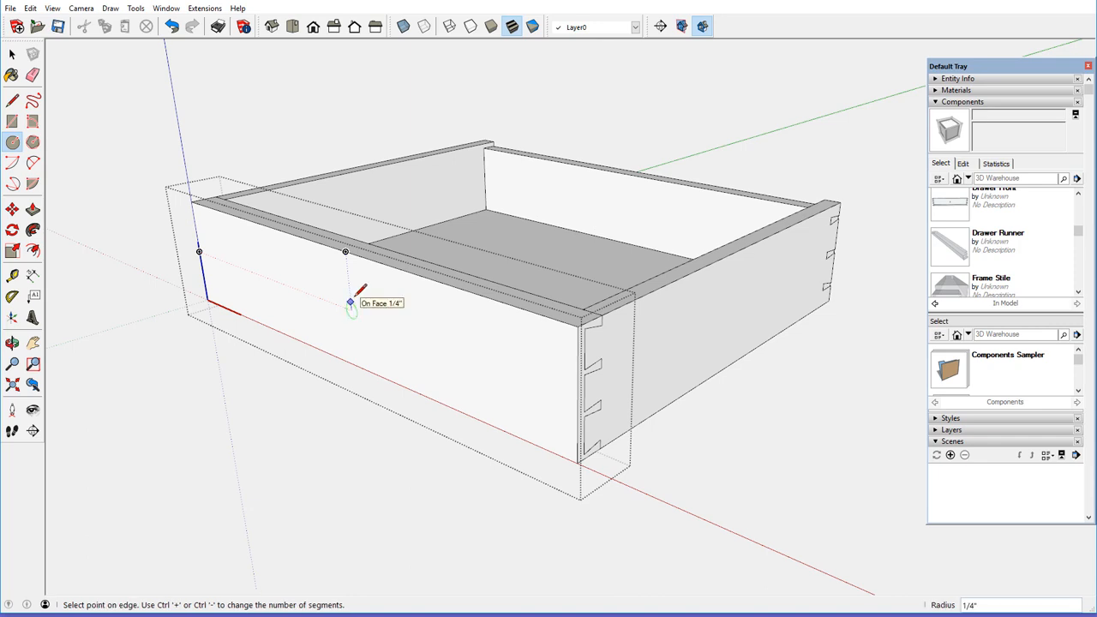
{"action": "left_click", "coordinate": [350, 303]}
Step: Push the circle 7/8" through the drawer front's full thickness to cut a hole
{"action": "scroll", "coordinate": [375, 330], "scroll_direction": "up", "scroll_amount": 3}
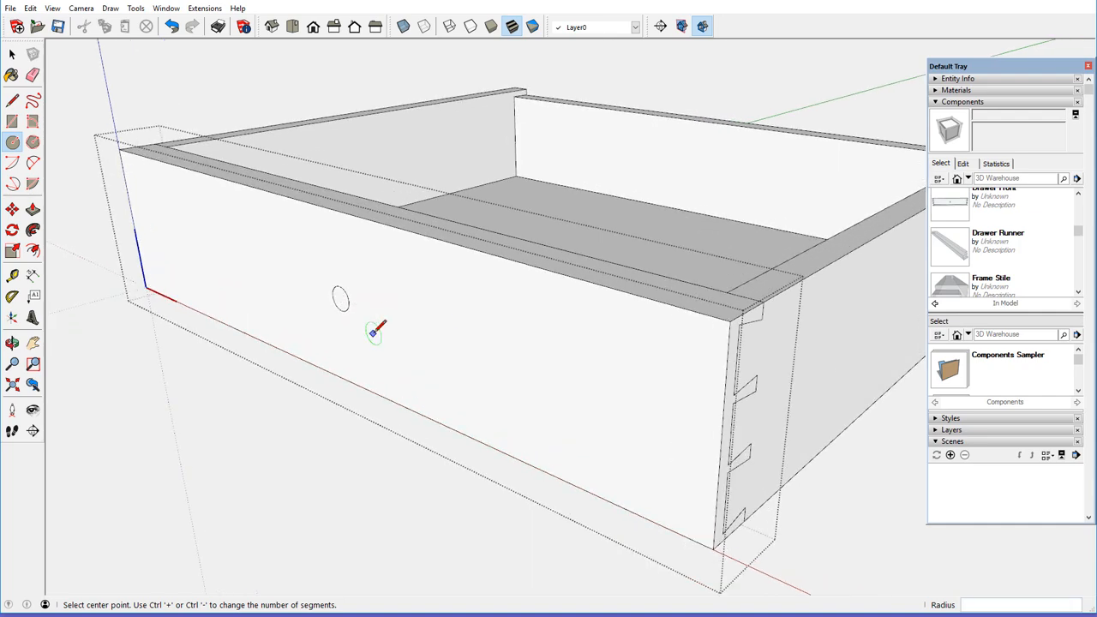
{"action": "key", "text": "p"}
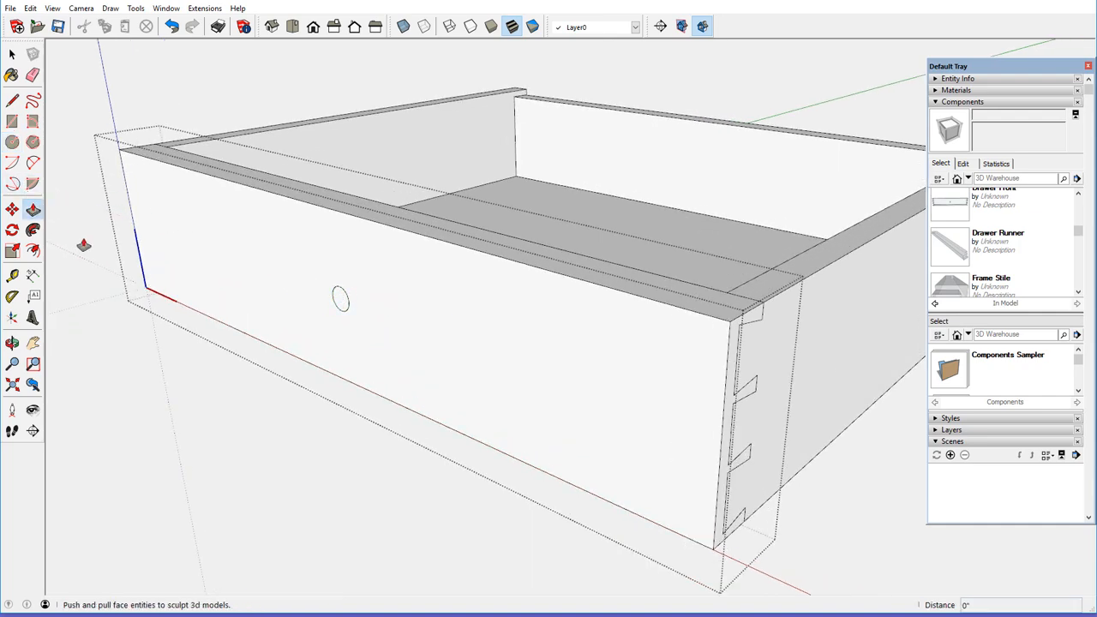
{"action": "left_click", "coordinate": [340, 302]}
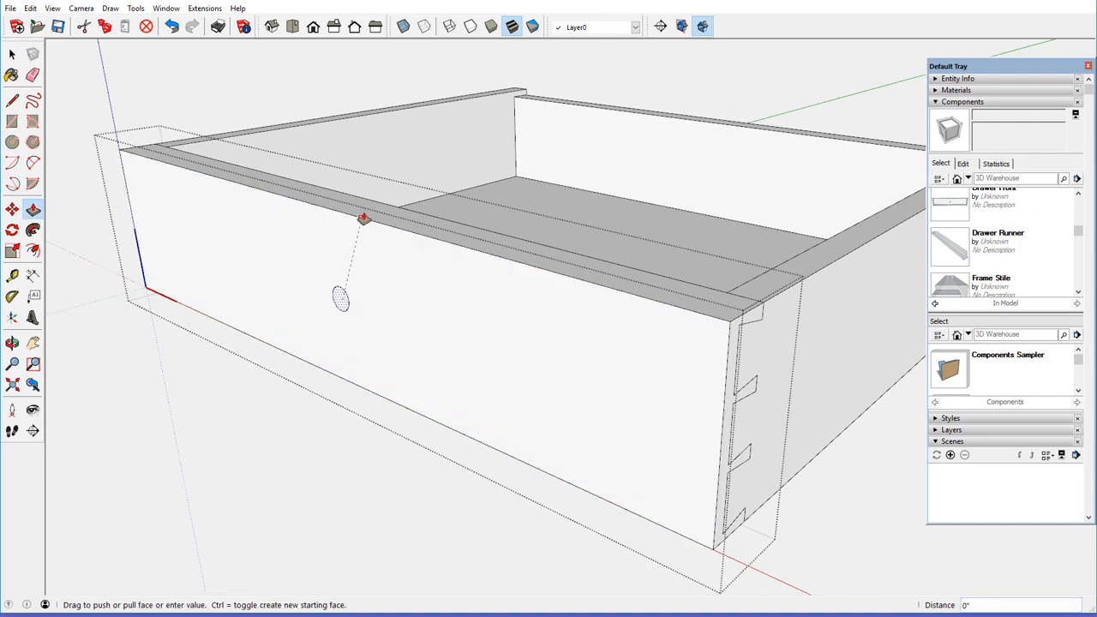
{"action": "left_click", "coordinate": [368, 208]}
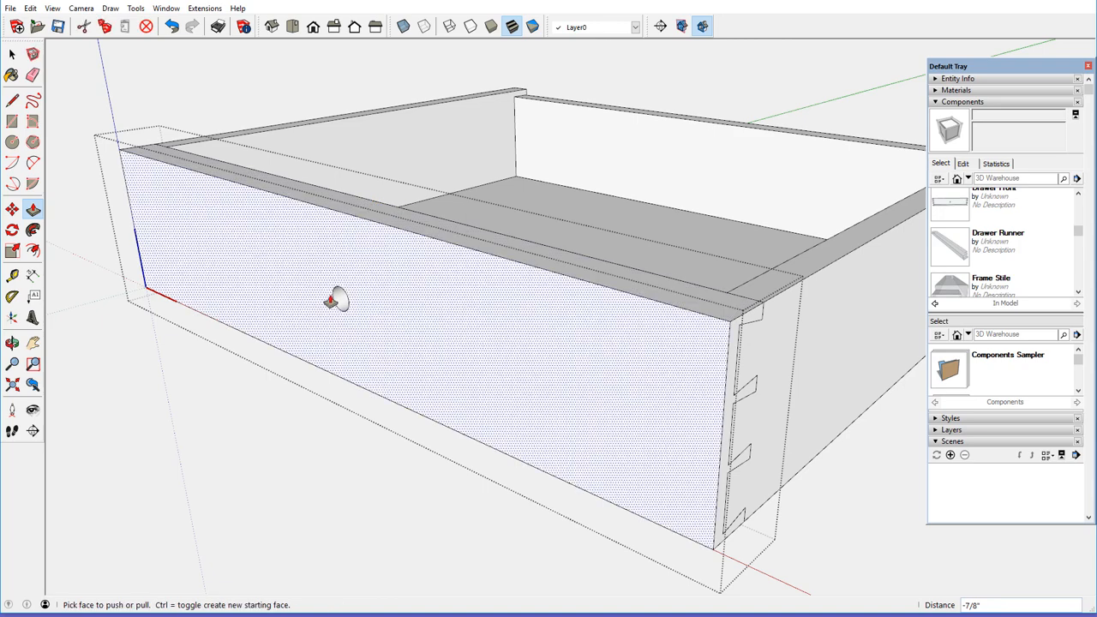
Step: Mark the center point of the hole's front edge and close the drawer front component
{"action": "right_click", "coordinate": [336, 294]}
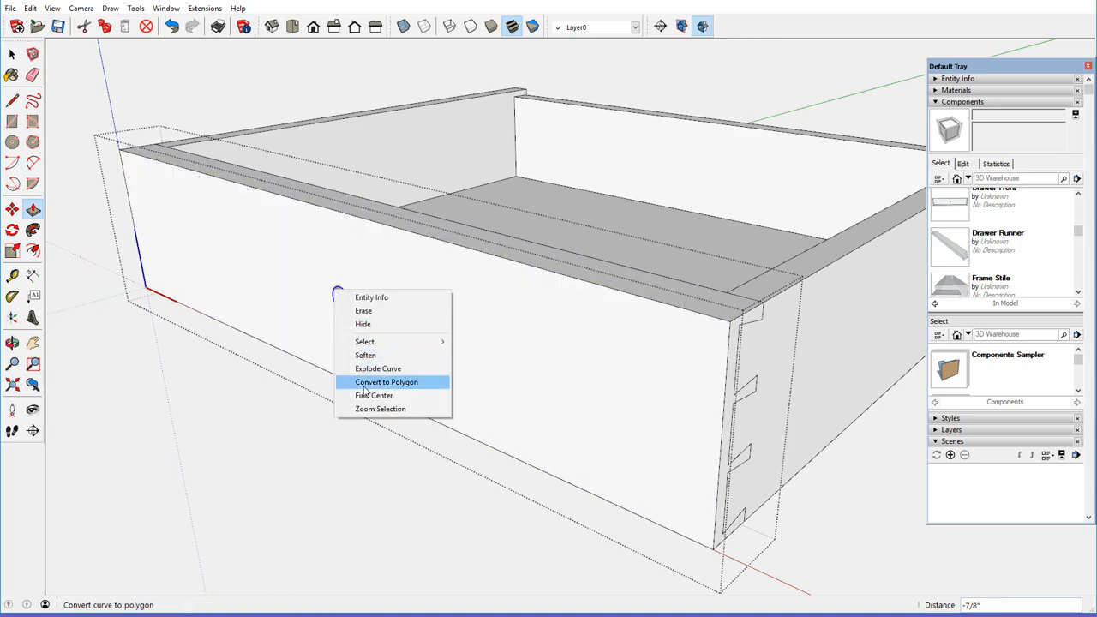
{"action": "left_click", "coordinate": [367, 395]}
{"action": "scroll", "coordinate": [401, 287], "scroll_direction": "down", "scroll_amount": 3}
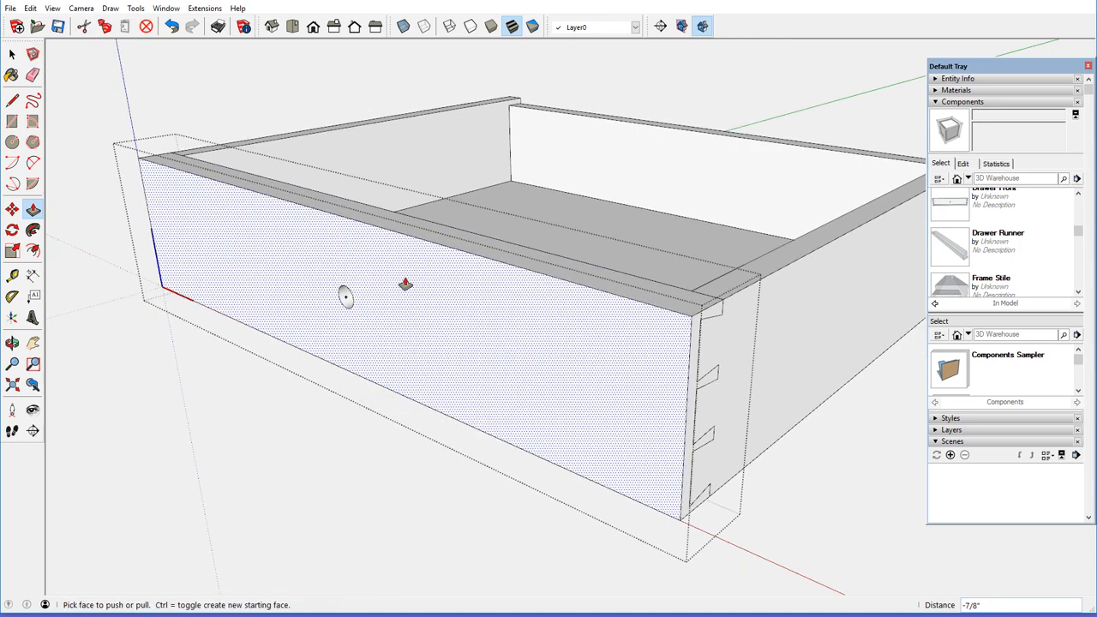
{"action": "middle_click_drag", "start_coordinate": [404, 284], "coordinate": [407, 274]}
{"action": "right_click", "coordinate": [268, 99]}
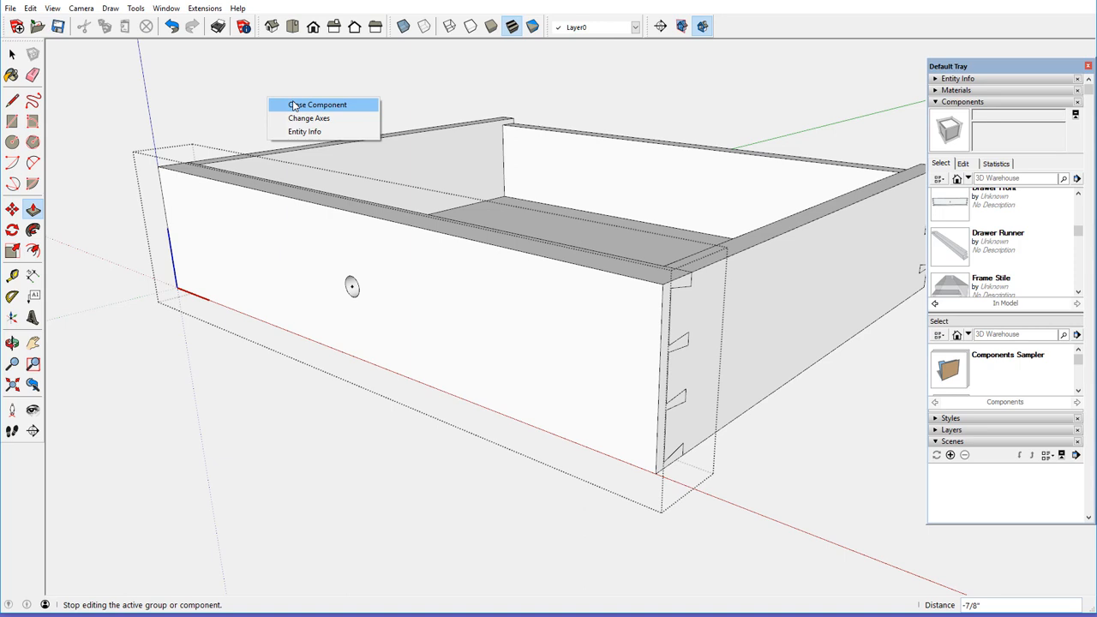
{"action": "left_click", "coordinate": [294, 105]}
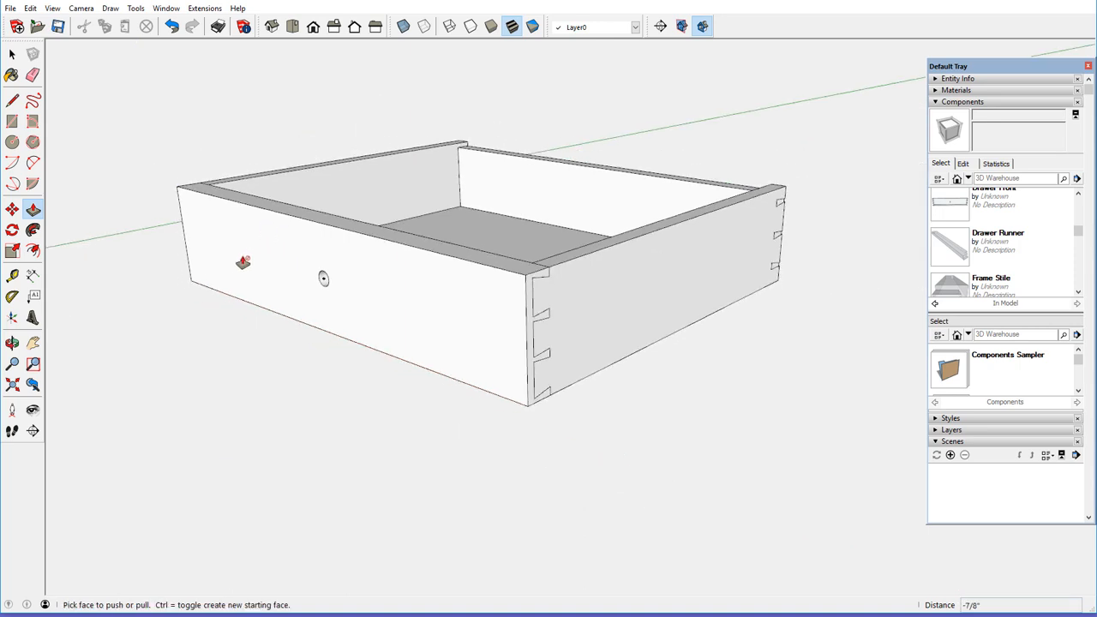
Step: Draw a closed rectangle 1/2" high and 1 15/16" long with lines on the outer face of the drawer side
{"action": "scroll", "coordinate": [242, 262], "scroll_direction": "down", "scroll_amount": 2}
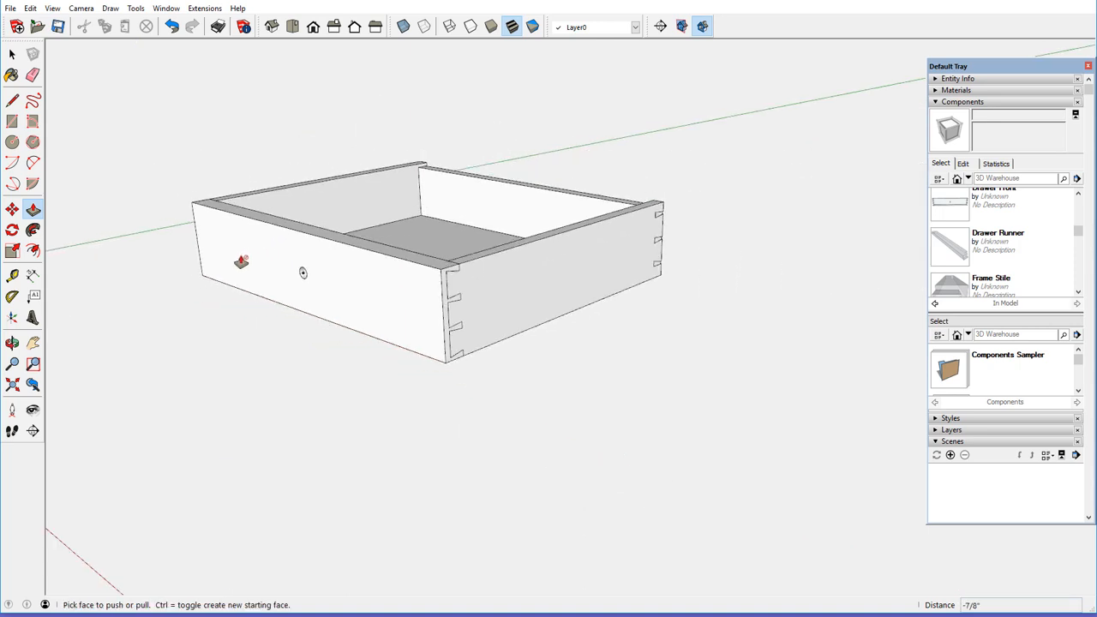
{"action": "left_click", "coordinate": [12, 102]}
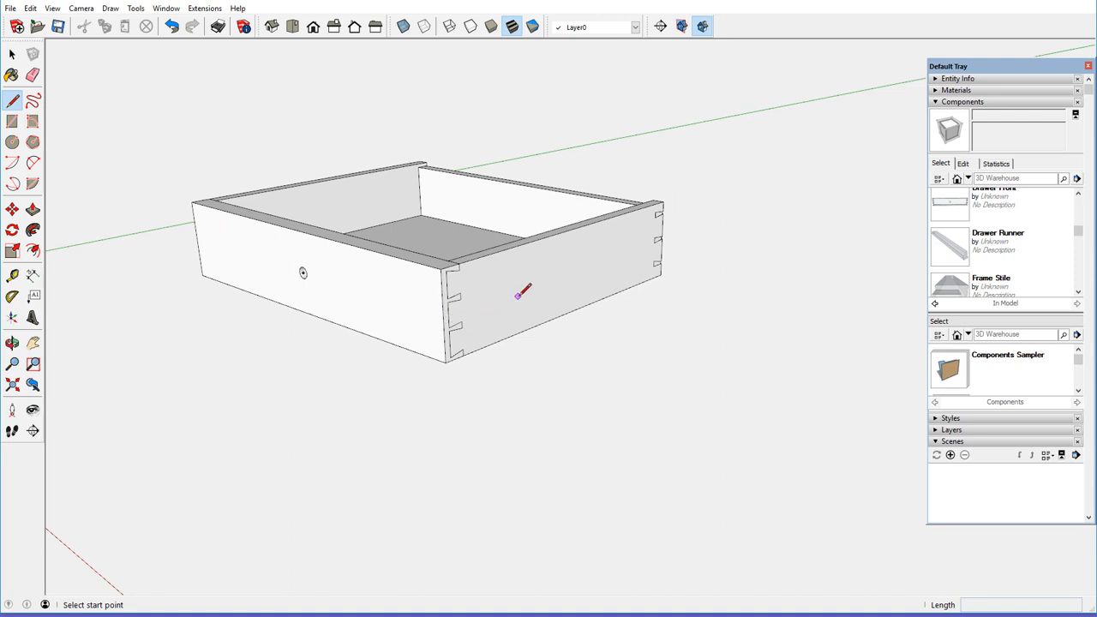
{"action": "scroll", "coordinate": [516, 297], "scroll_direction": "up", "scroll_amount": 1}
{"action": "scroll", "coordinate": [351, 302], "scroll_direction": "down", "scroll_amount": 2}
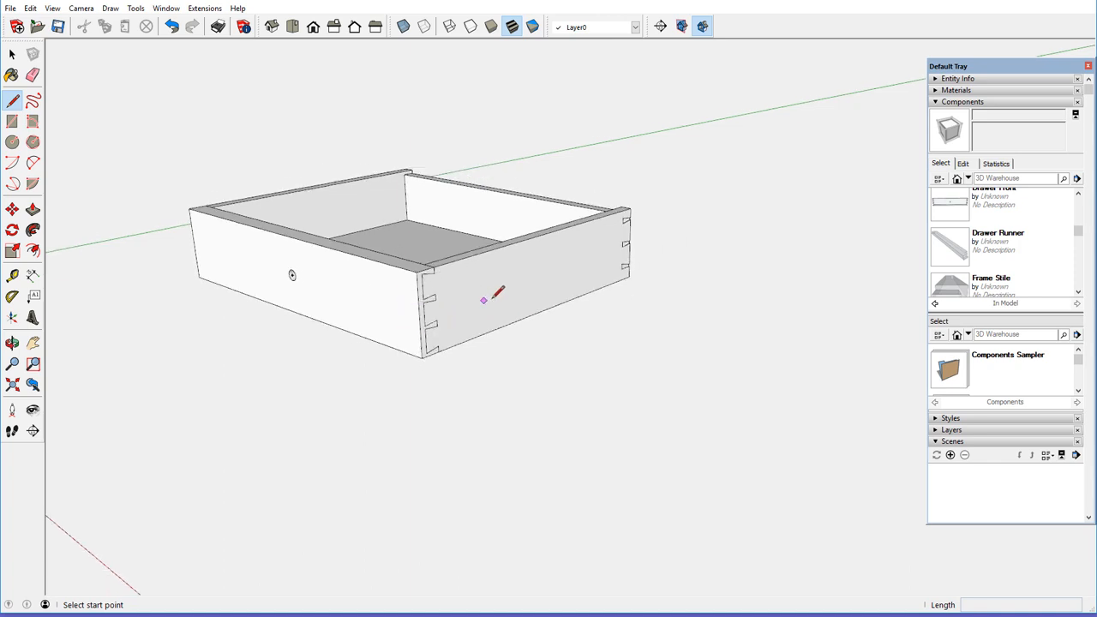
{"action": "scroll", "coordinate": [511, 299], "scroll_direction": "up", "scroll_amount": 1}
{"action": "scroll", "coordinate": [516, 296], "scroll_direction": "up", "scroll_amount": 3}
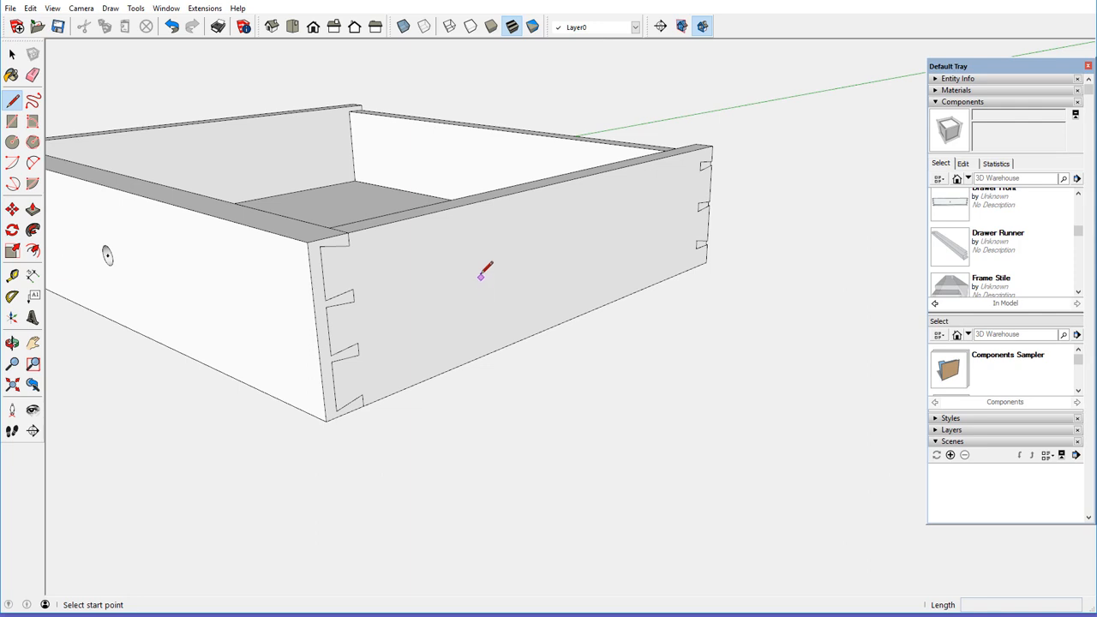
{"action": "left_click", "coordinate": [478, 267]}
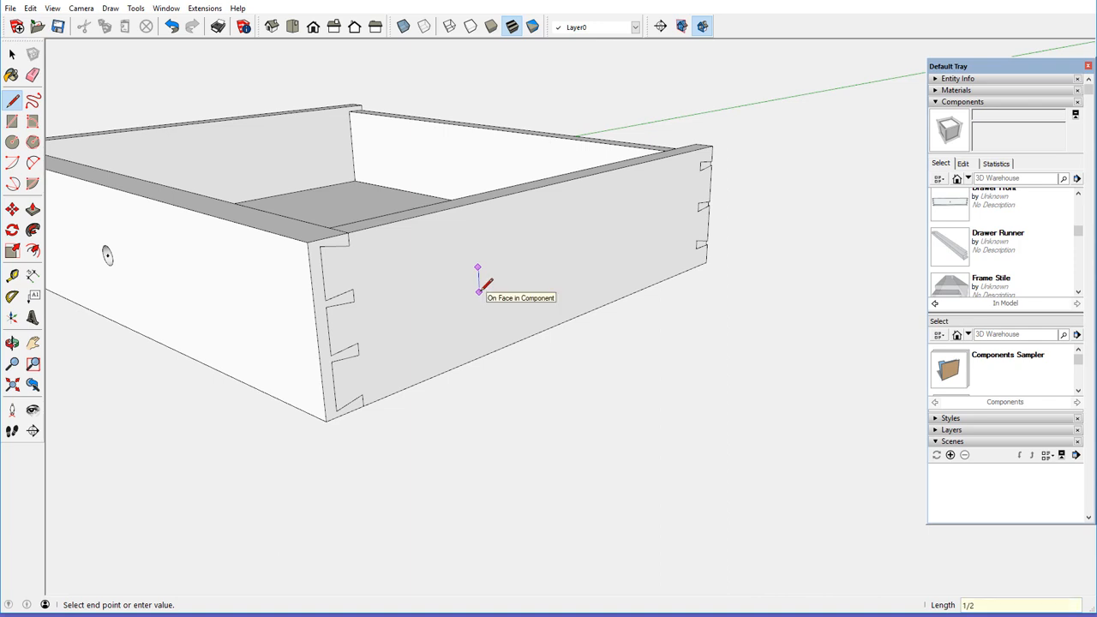
{"action": "left_click", "coordinate": [479, 288]}
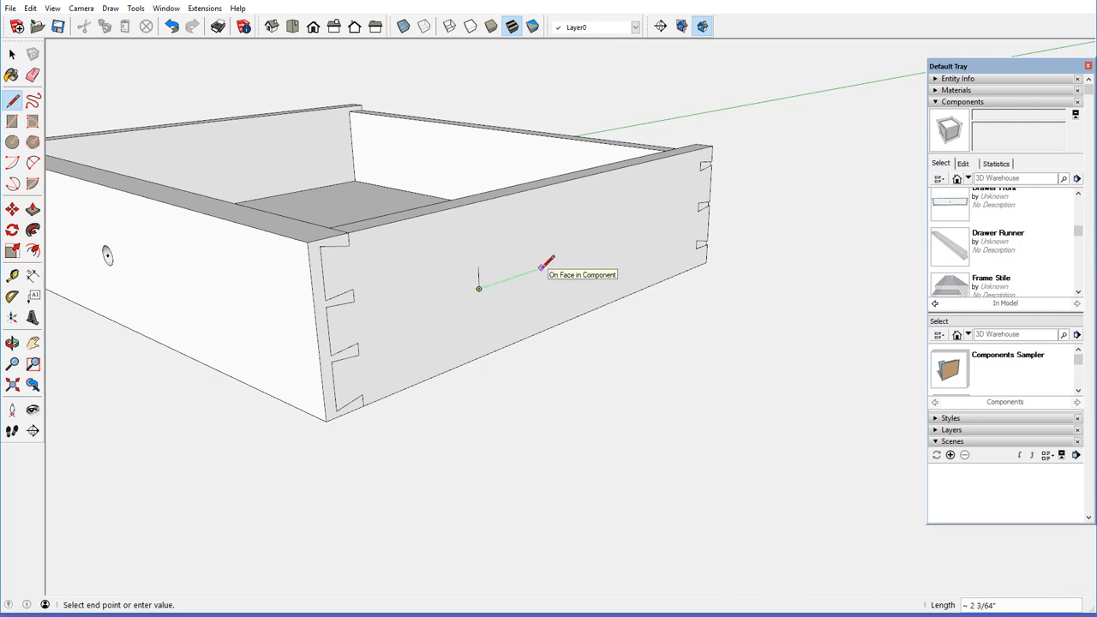
{"action": "type", "text": "1 15/16"}
{"action": "key", "text": "Return"}
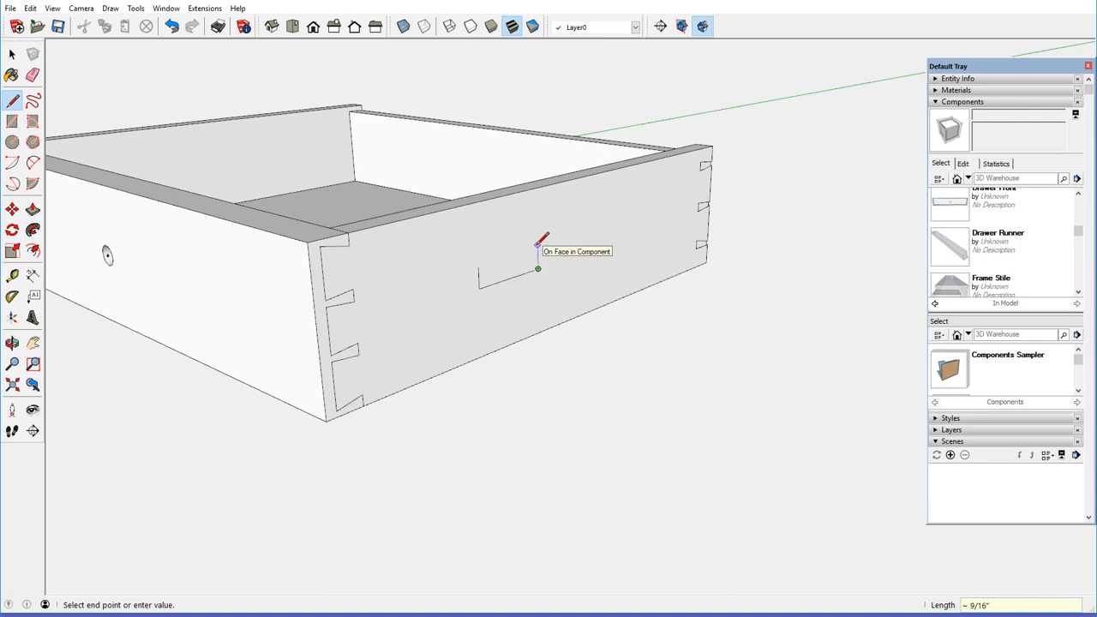
{"action": "left_click", "coordinate": [537, 249]}
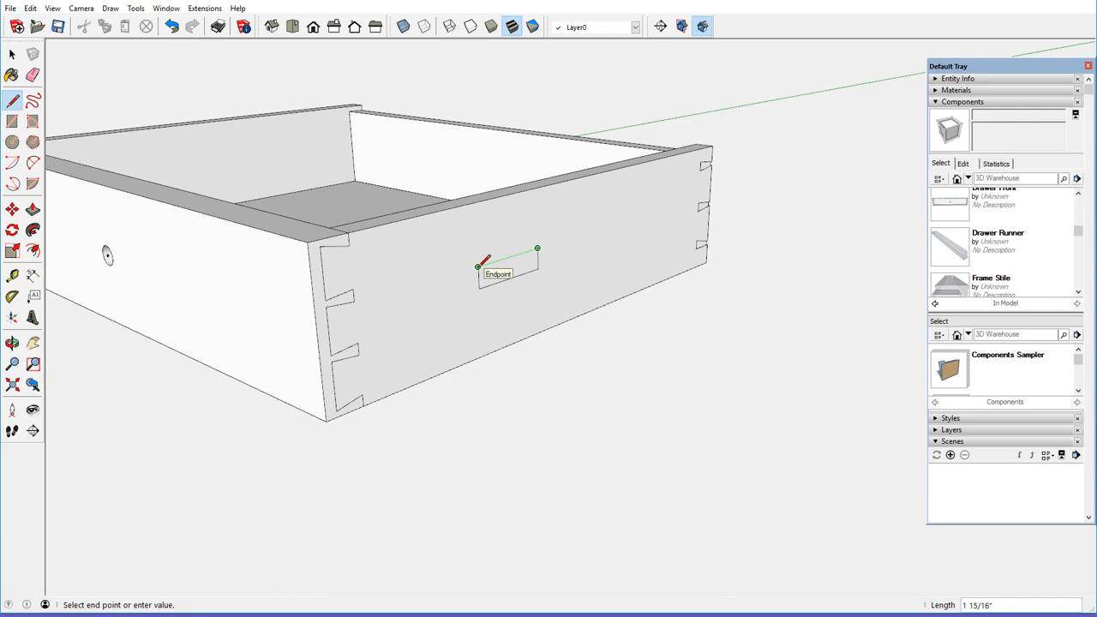
{"action": "left_click", "coordinate": [479, 268]}
Step: Make the rectangle's face and edges into a component named Drawer Knob
{"action": "scroll", "coordinate": [479, 276], "scroll_direction": "up", "scroll_amount": 4}
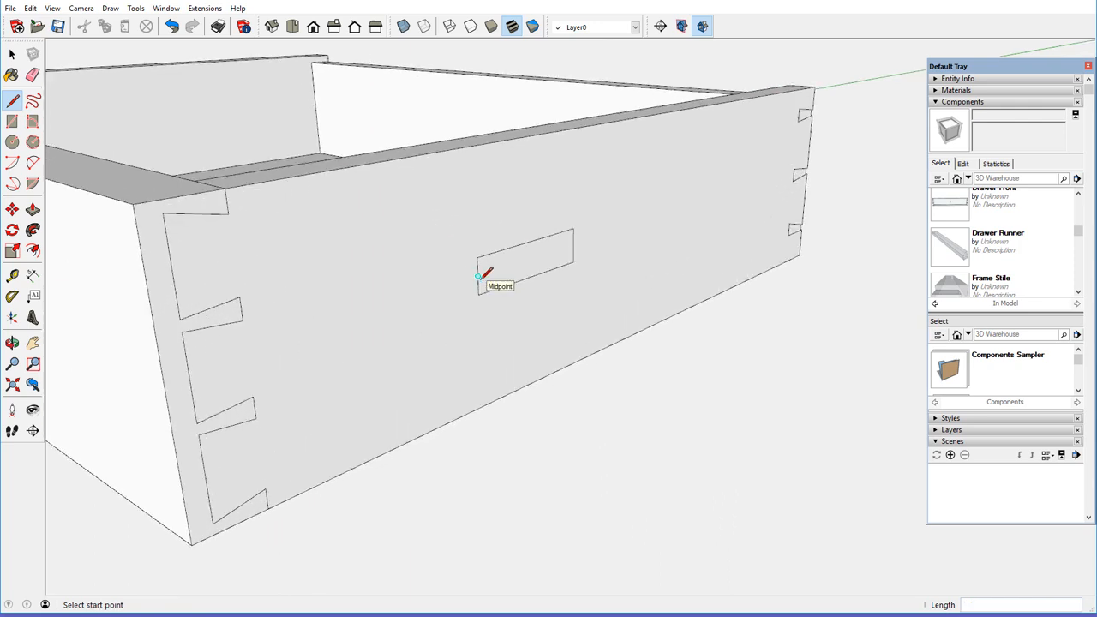
{"action": "left_click", "coordinate": [12, 54]}
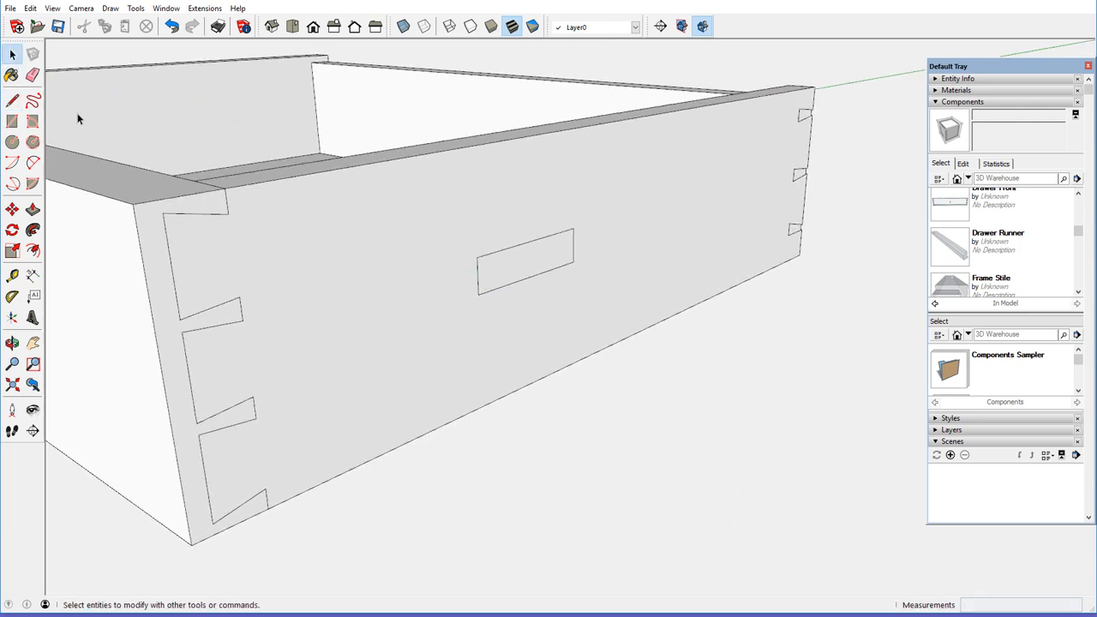
{"action": "left_click", "coordinate": [504, 275]}
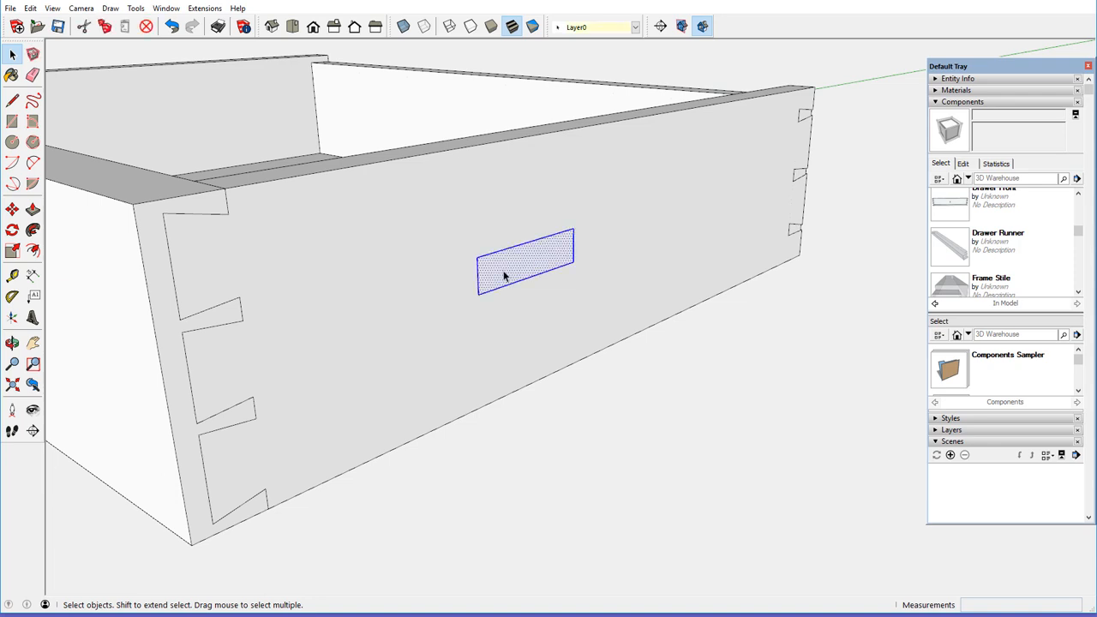
{"action": "right_click", "coordinate": [504, 275]}
{"action": "left_click", "coordinate": [533, 365]}
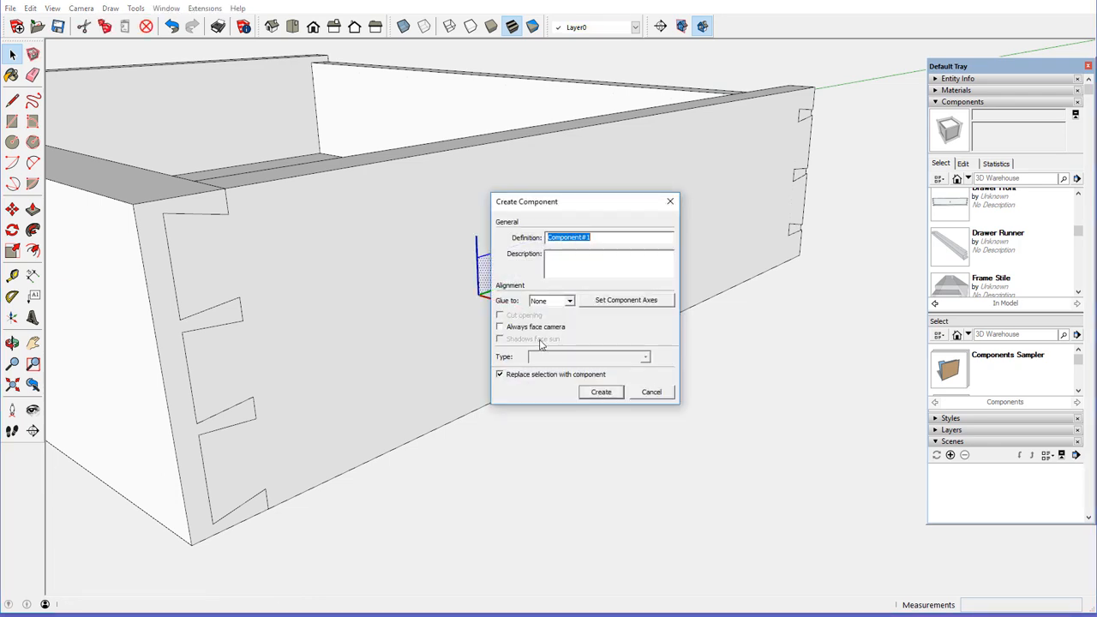
{"action": "type", "text": "Drawer Knob"}
{"action": "key", "text": "Return"}
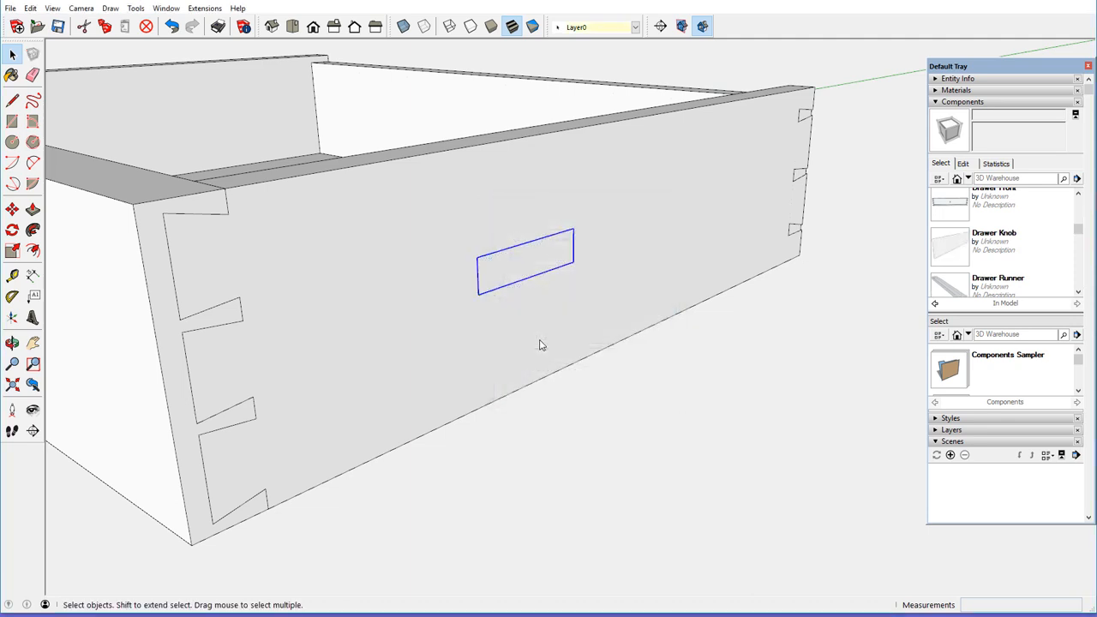
Step: Move the Drawer Knob component about 11 13/16" along the red axis, away from the drawer side
{"action": "scroll", "coordinate": [309, 260], "scroll_direction": "down", "scroll_amount": 3}
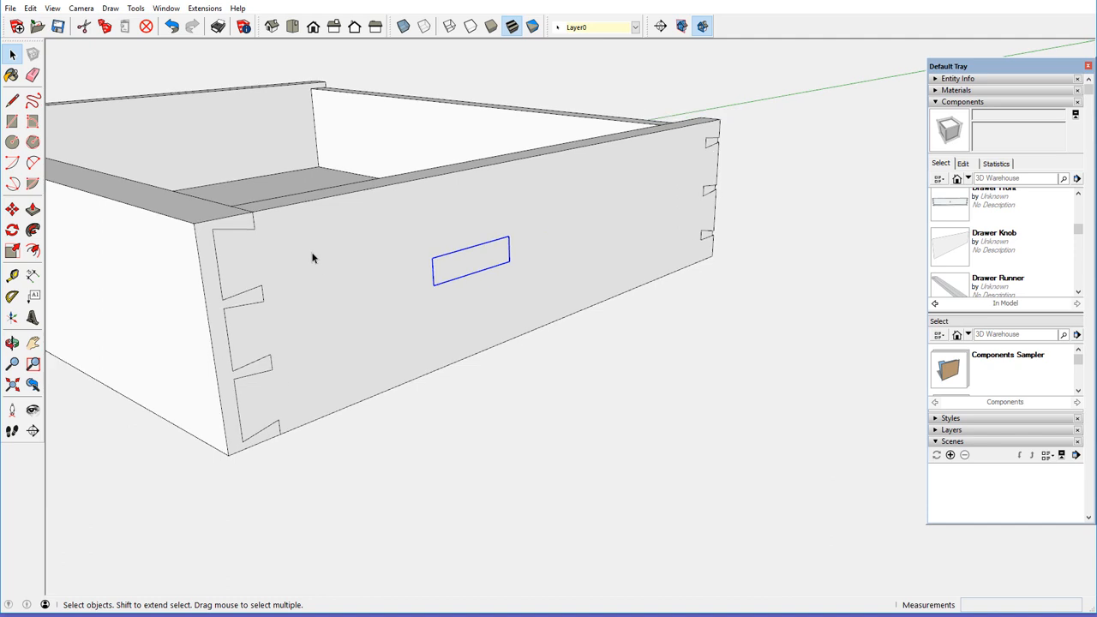
{"action": "left_click", "coordinate": [12, 209]}
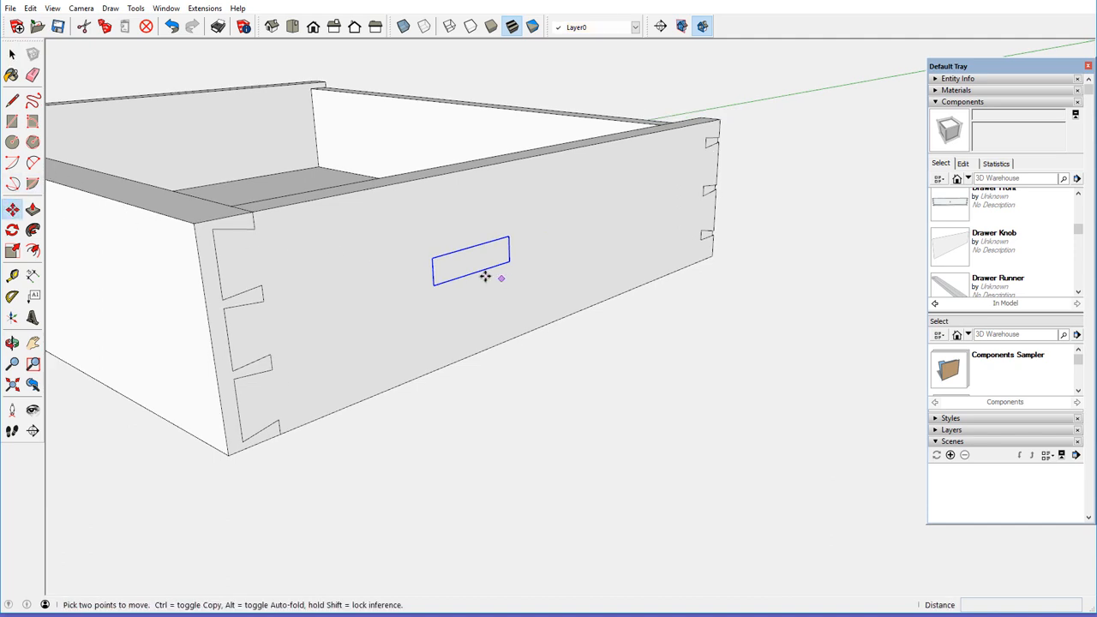
{"action": "left_click", "coordinate": [436, 258]}
{"action": "scroll", "coordinate": [443, 261], "scroll_direction": "down", "scroll_amount": 4}
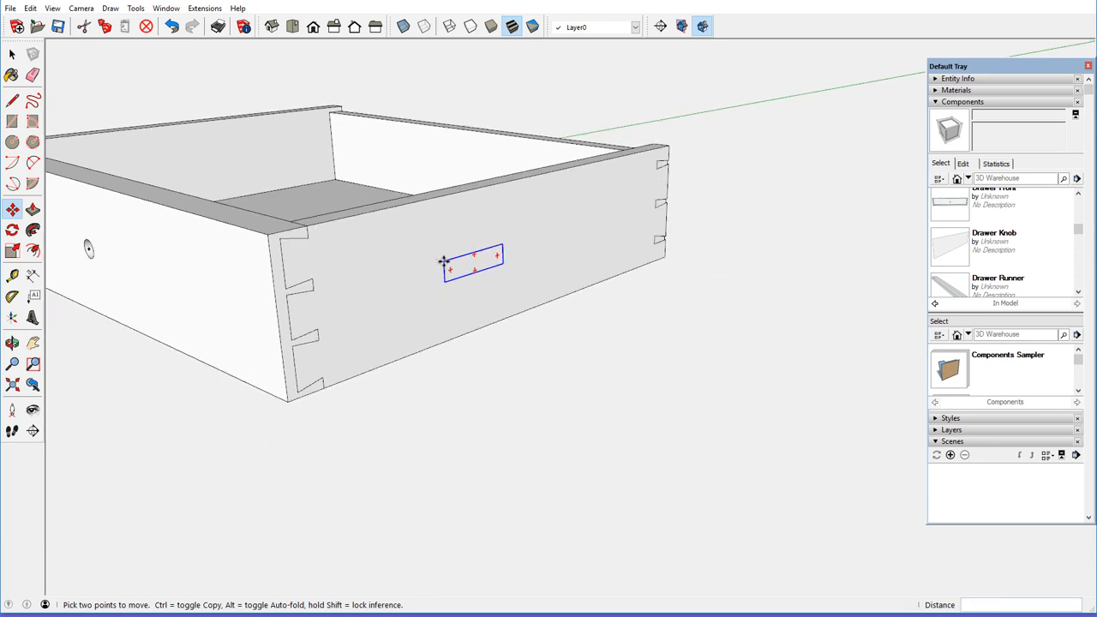
{"action": "scroll", "coordinate": [443, 261], "scroll_direction": "down", "scroll_amount": 5}
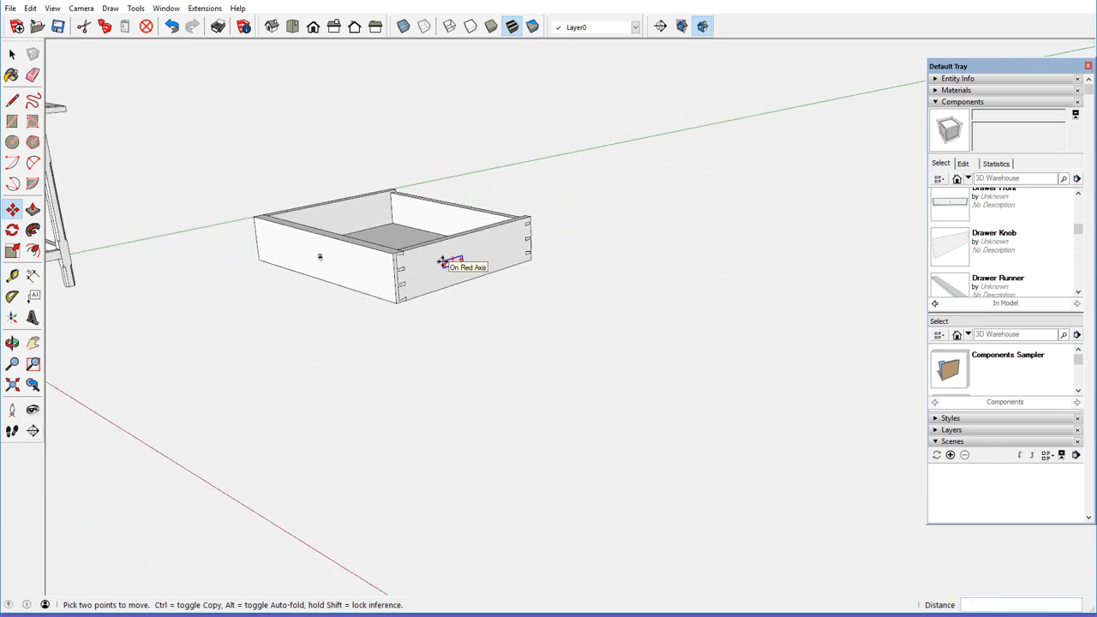
{"action": "left_click", "coordinate": [567, 298]}
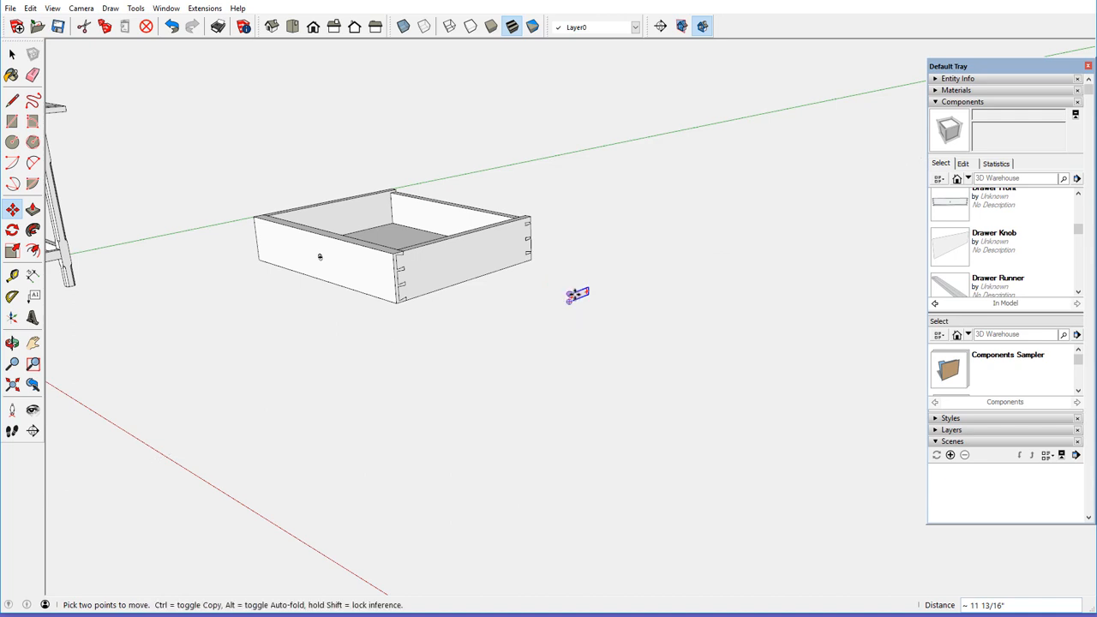
Step: Move the Drawer Knob component straight up about 4 51/64" along the blue axis
{"action": "left_click", "coordinate": [569, 296]}
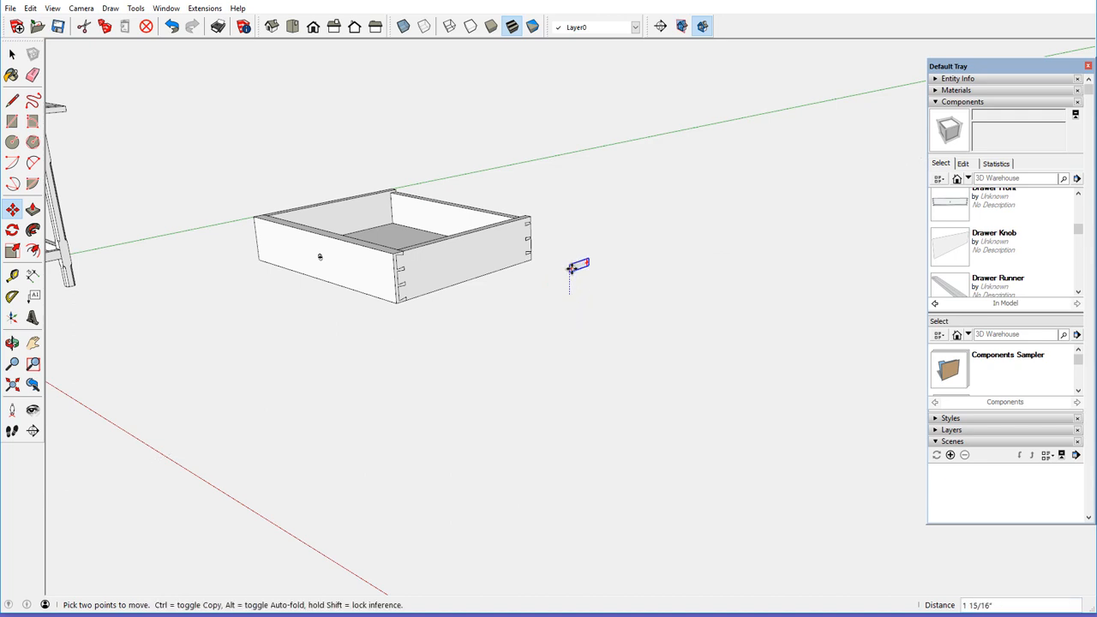
{"action": "left_click", "coordinate": [567, 221]}
{"action": "key", "text": "q"}
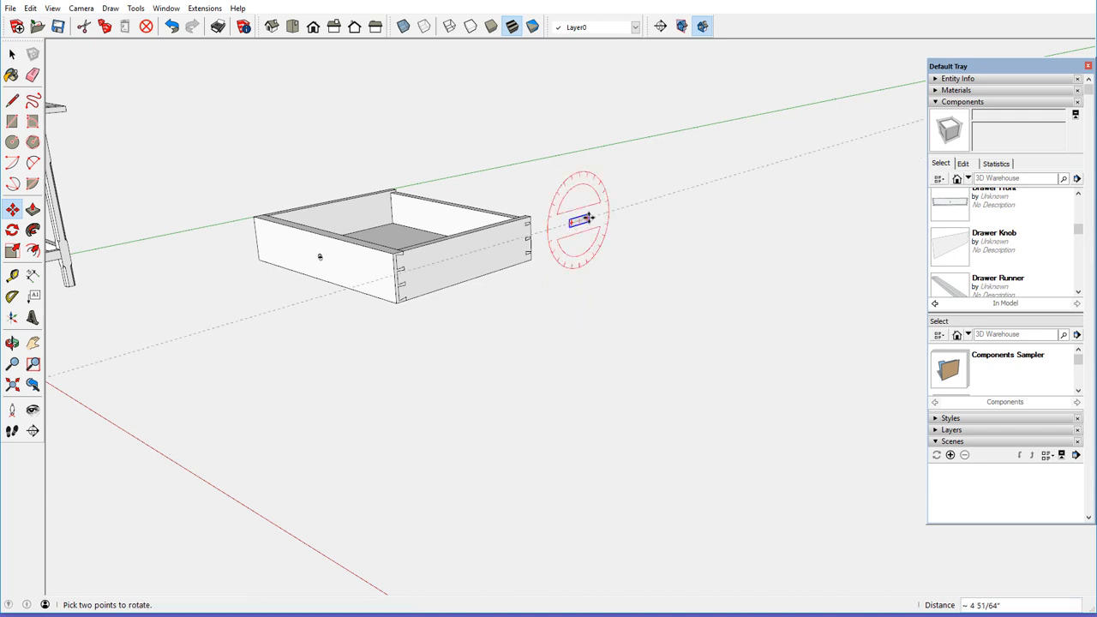
Step: Place a horizontal guide line 1/4" below the top edge of the Drawer Knob component
{"action": "scroll", "coordinate": [583, 218], "scroll_direction": "up", "scroll_amount": 4}
{"action": "scroll", "coordinate": [584, 219], "scroll_direction": "up", "scroll_amount": 5}
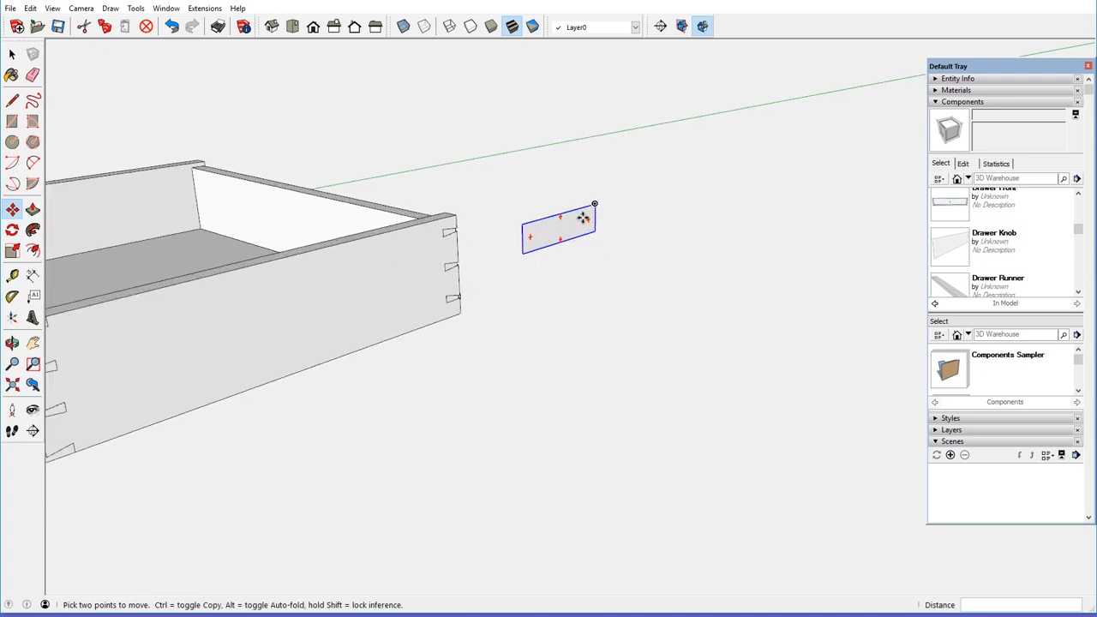
{"action": "middle_click_drag", "start_coordinate": [582, 218], "coordinate": [387, 142]}
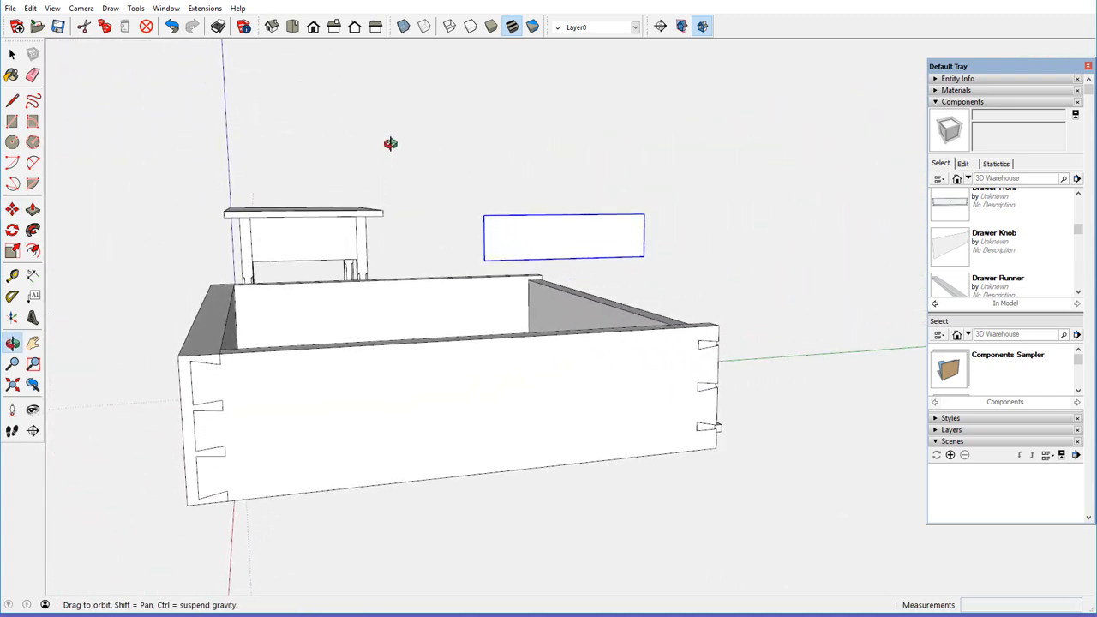
{"action": "key", "text": "m"}
{"action": "scroll", "coordinate": [574, 236], "scroll_direction": "up", "scroll_amount": 2}
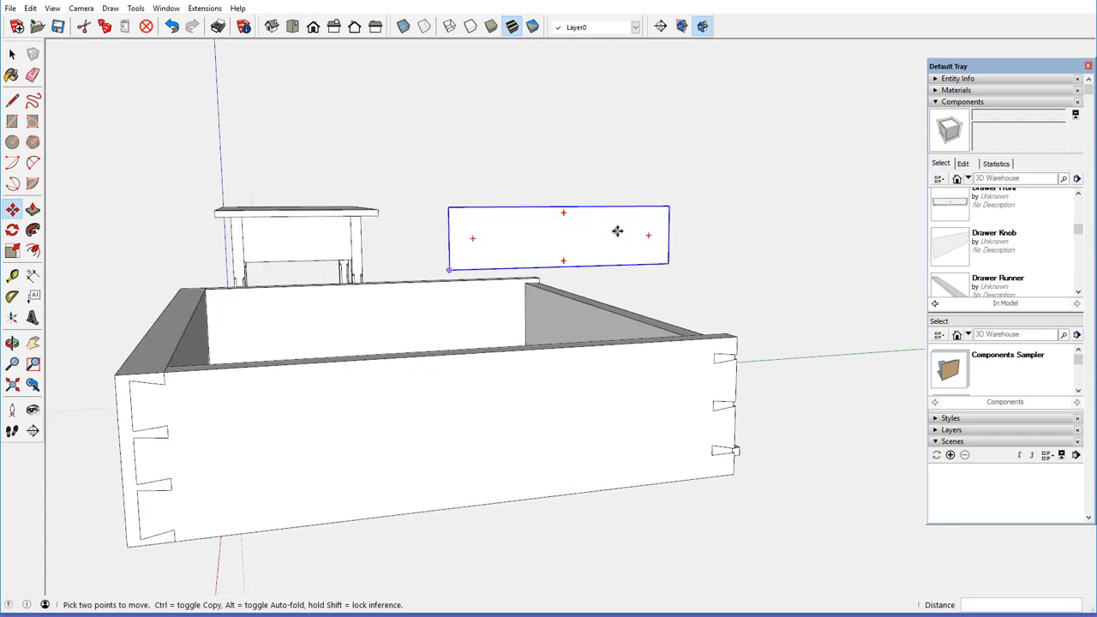
{"action": "scroll", "coordinate": [617, 232], "scroll_direction": "up", "scroll_amount": 2}
{"action": "scroll", "coordinate": [580, 249], "scroll_direction": "up", "scroll_amount": 1}
{"action": "scroll", "coordinate": [485, 260], "scroll_direction": "up", "scroll_amount": 1}
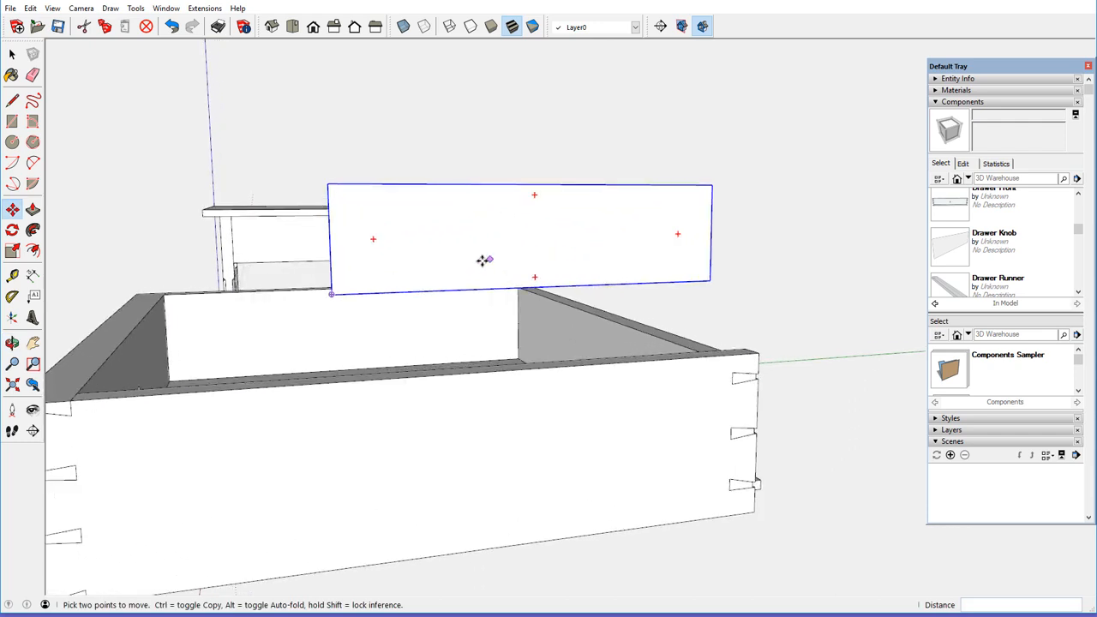
{"action": "scroll", "coordinate": [436, 267], "scroll_direction": "up", "scroll_amount": 1}
{"action": "middle_click_drag", "start_coordinate": [436, 267], "coordinate": [458, 250]}
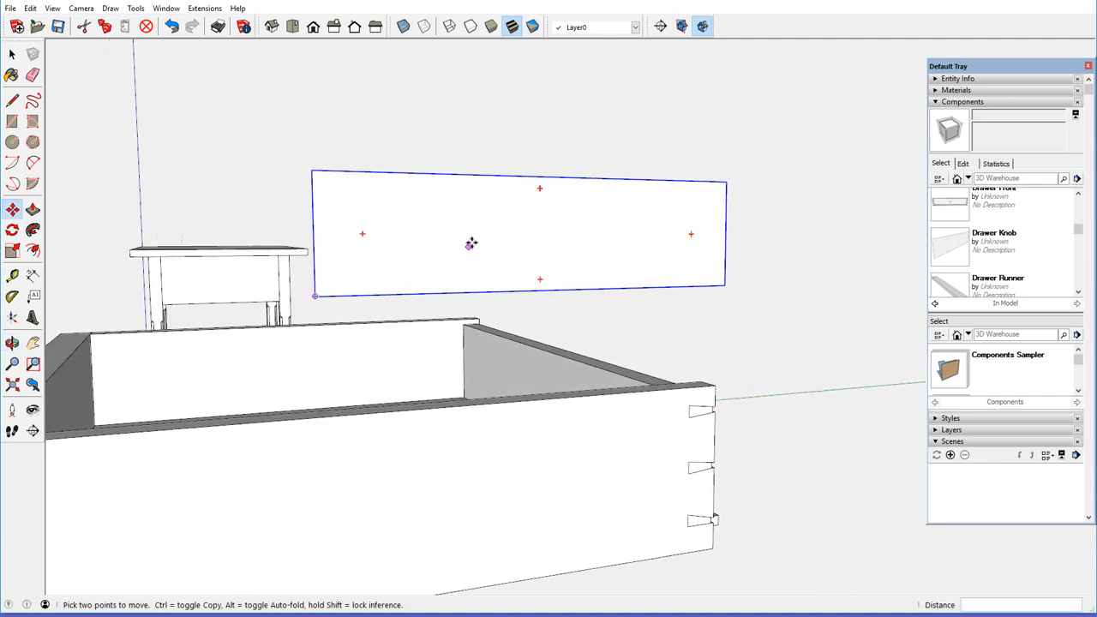
{"action": "right_click", "coordinate": [471, 241]}
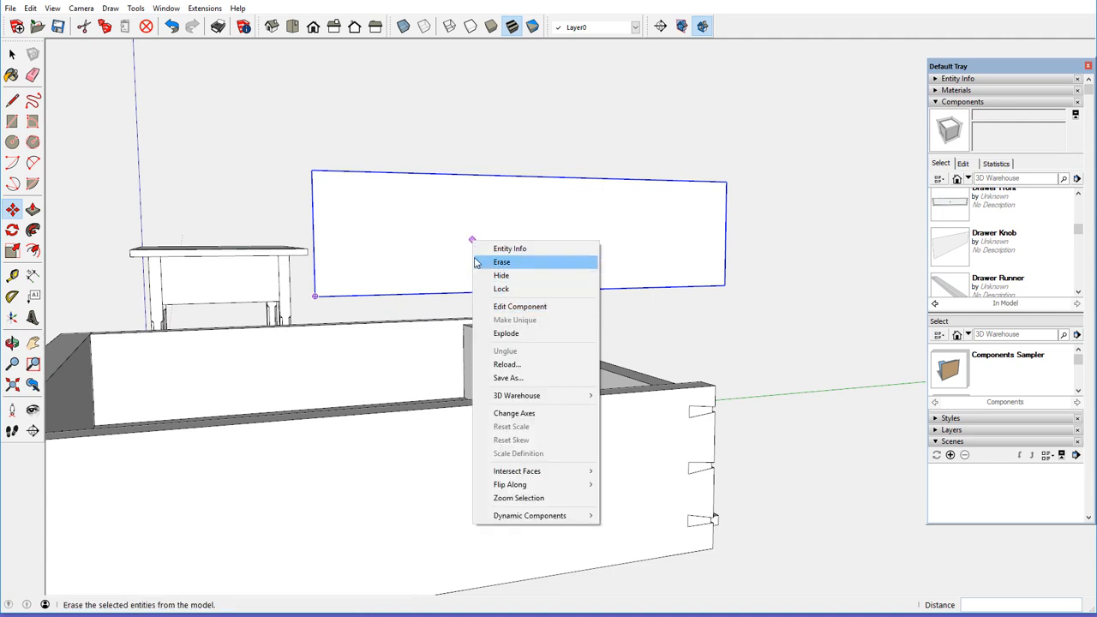
{"action": "key", "text": "Escape"}
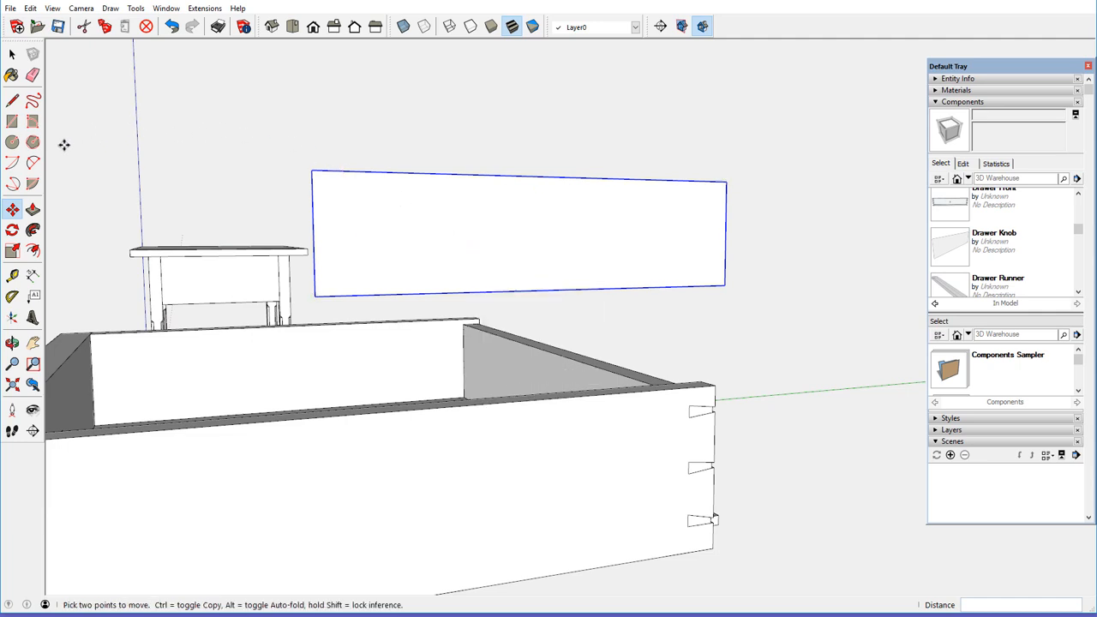
{"action": "left_click", "coordinate": [13, 275]}
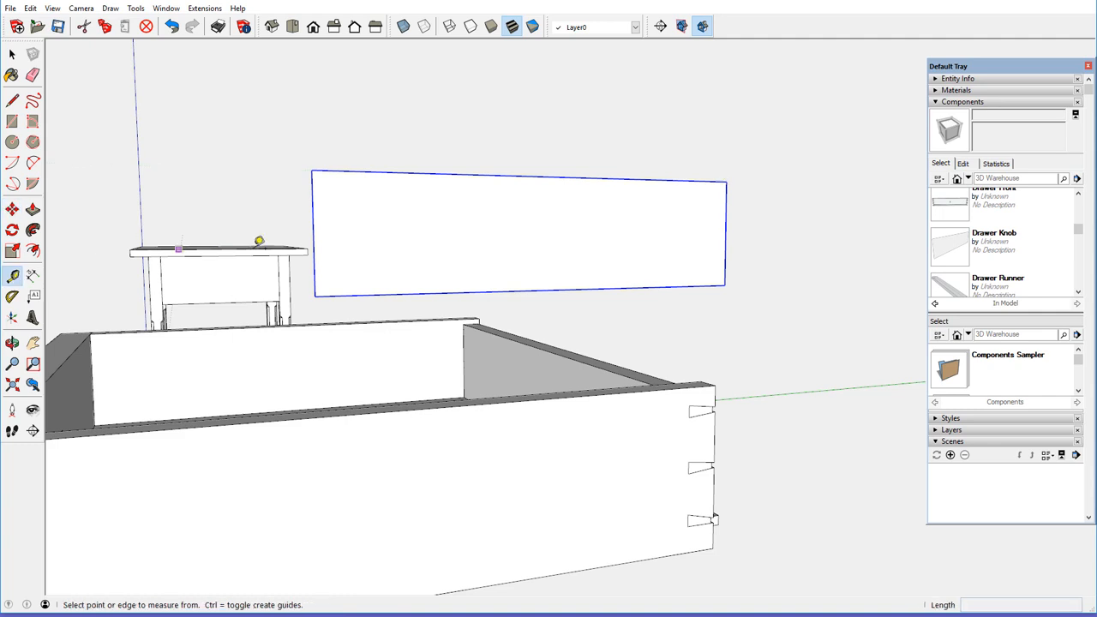
{"action": "left_click", "coordinate": [660, 178]}
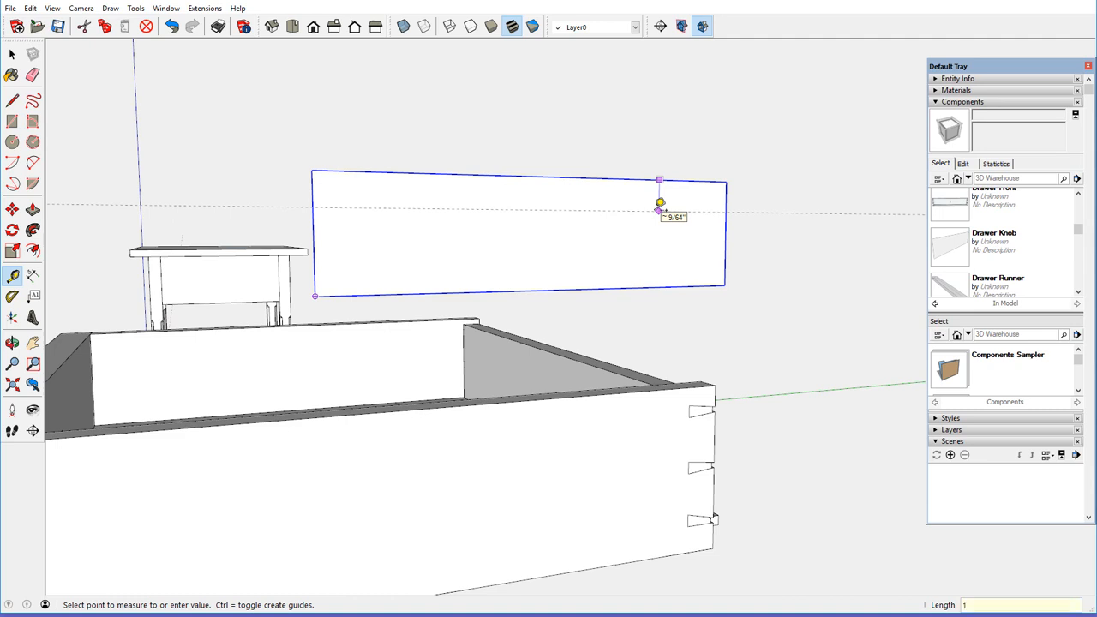
{"action": "key", "text": "Return"}
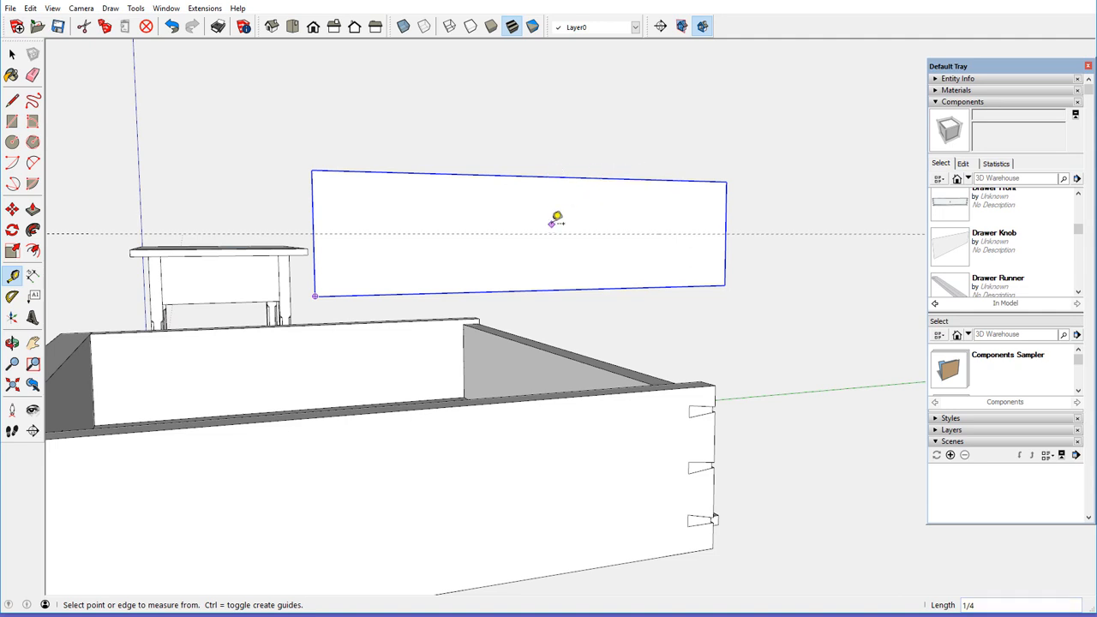
Step: Add a vertical guide 15/16" in from the knob's right end and a horizontal guide 1/8" below the knob's centerline guide
{"action": "middle_click_drag", "start_coordinate": [558, 220], "coordinate": [588, 245]}
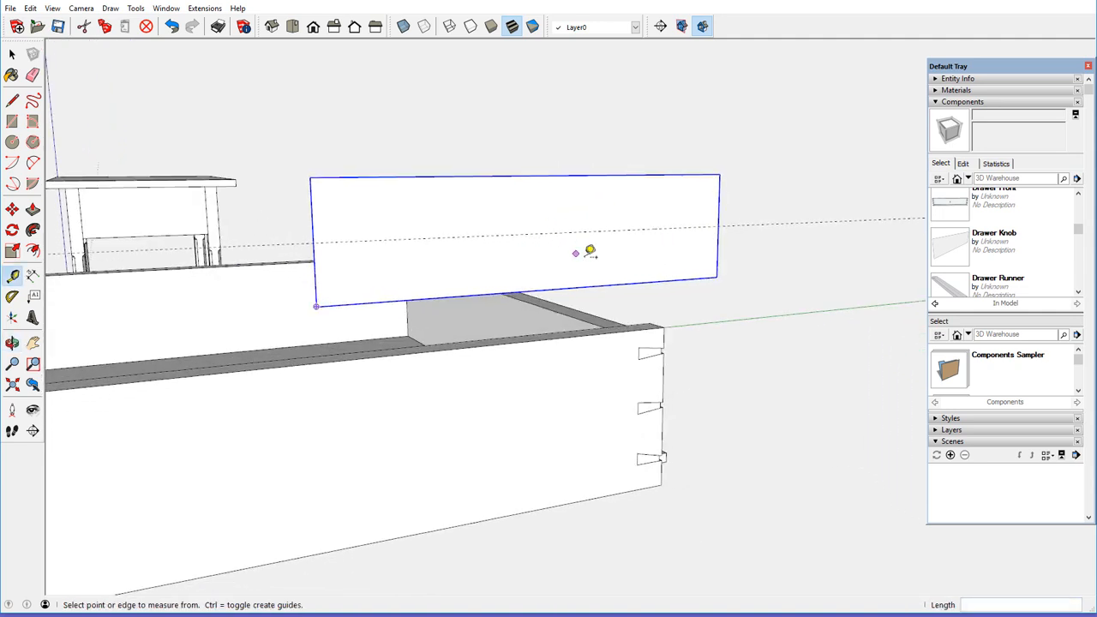
{"action": "left_click", "coordinate": [718, 248]}
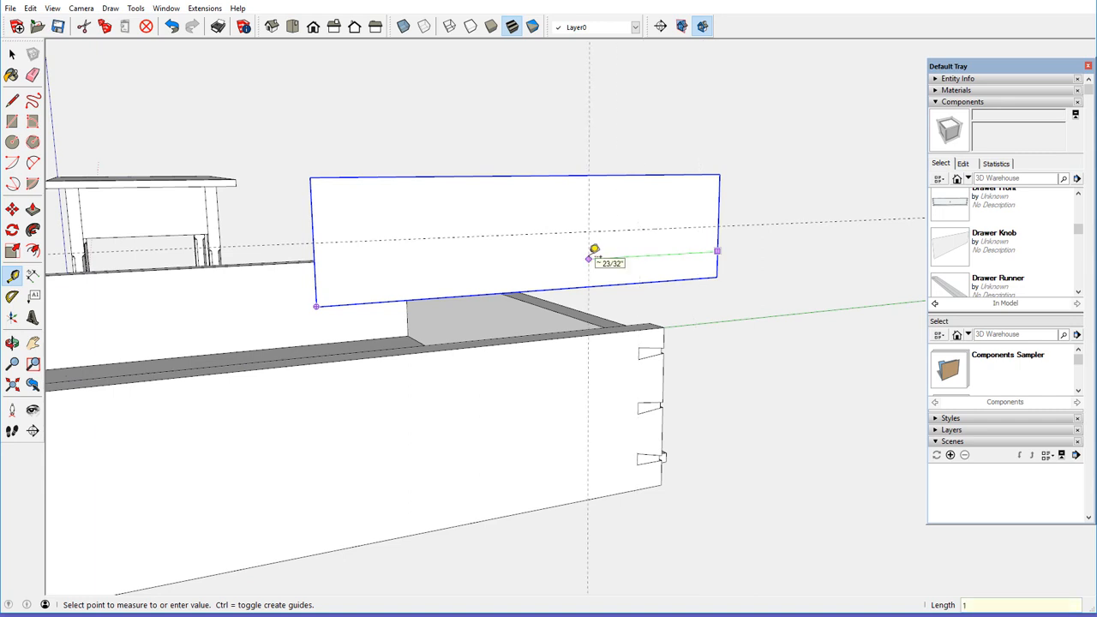
{"action": "type", "text": "15/1"}
{"action": "type", "text": "6"}
{"action": "key", "text": "Return"}
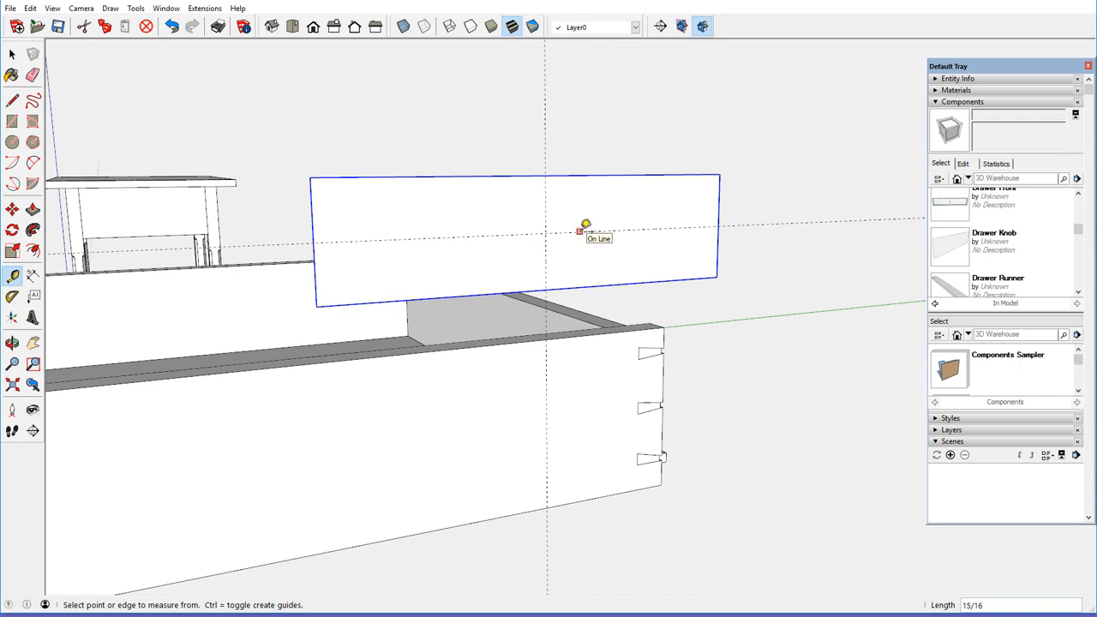
{"action": "left_click", "coordinate": [580, 231]}
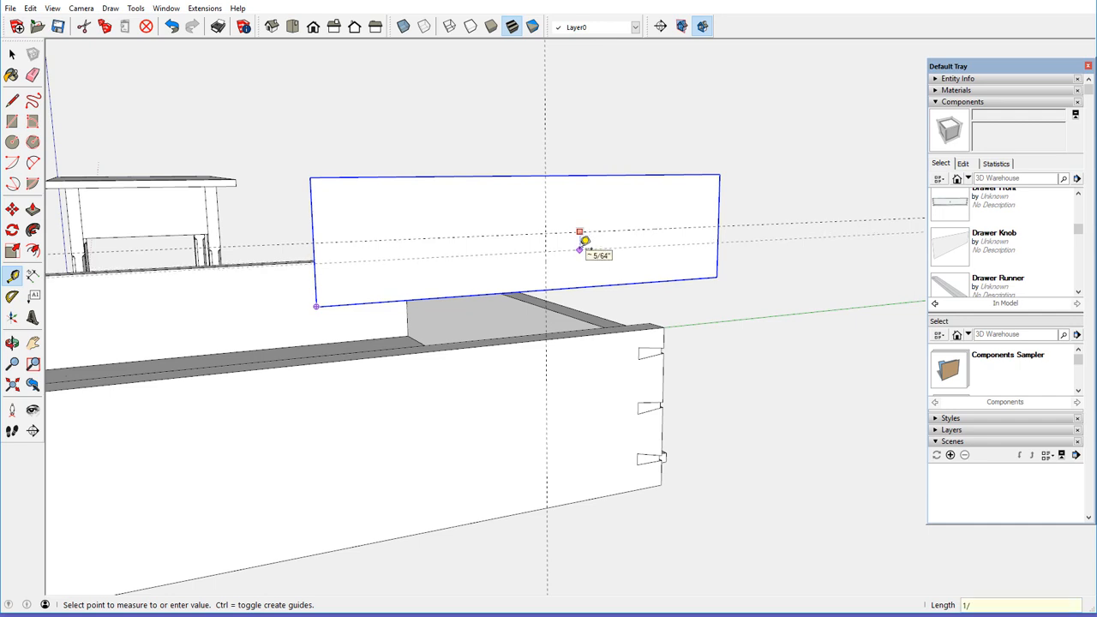
{"action": "left_click", "coordinate": [584, 242]}
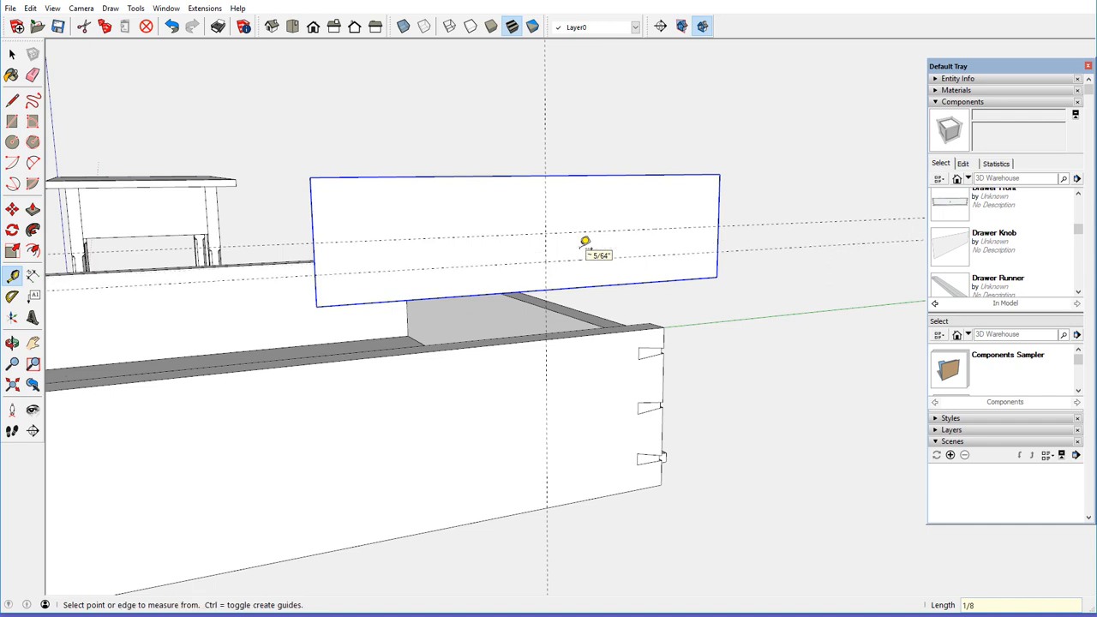
Step: Draw lines from the guide intersection at the knob's center along the upper guide to the right edge and 1/8" down to the lower guide
{"action": "middle_click_drag", "start_coordinate": [539, 257], "coordinate": [483, 248]}
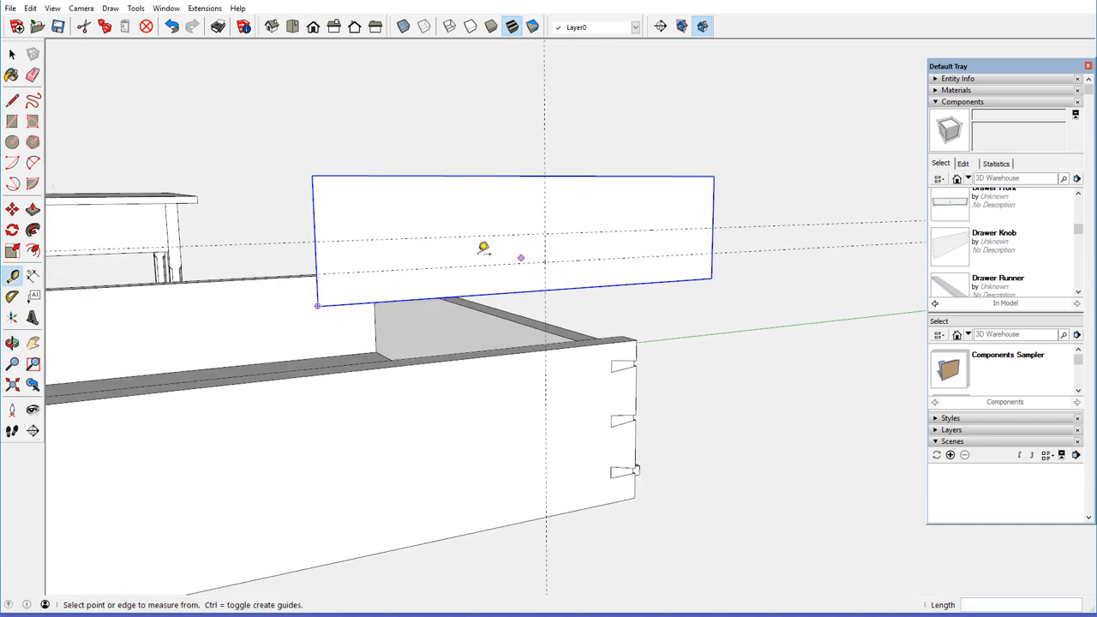
{"action": "left_click", "coordinate": [12, 100]}
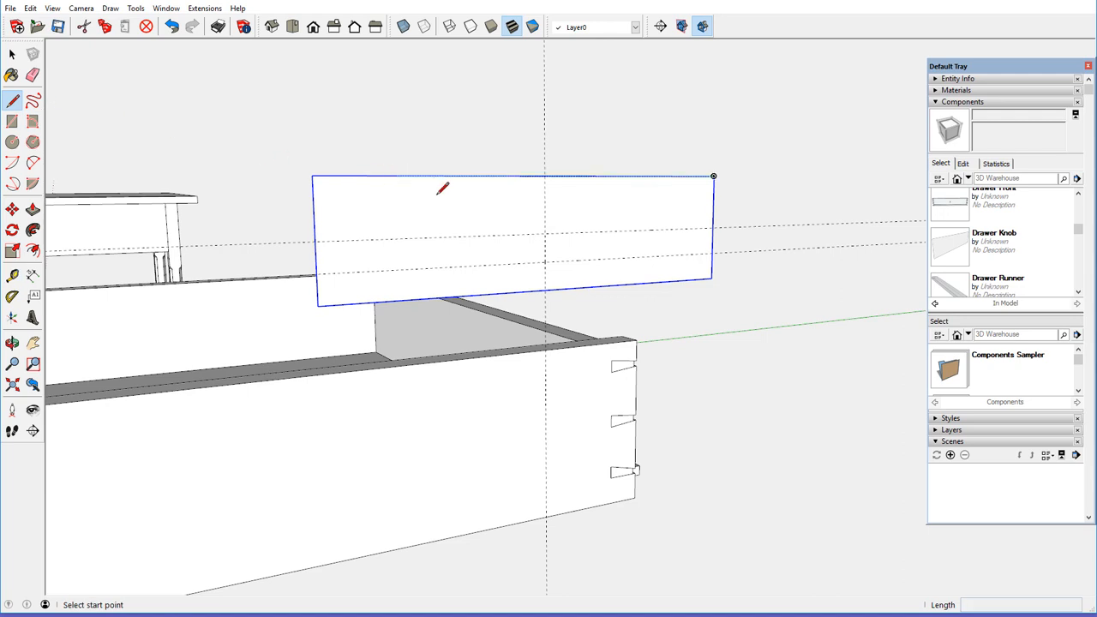
{"action": "left_click", "coordinate": [545, 232]}
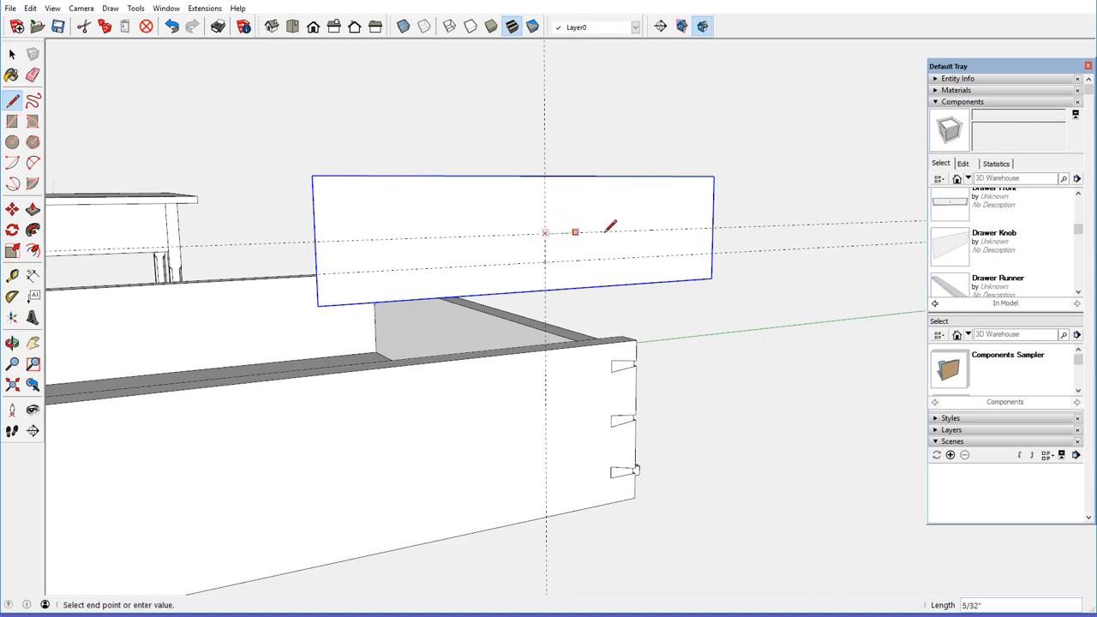
{"action": "left_click", "coordinate": [712, 228]}
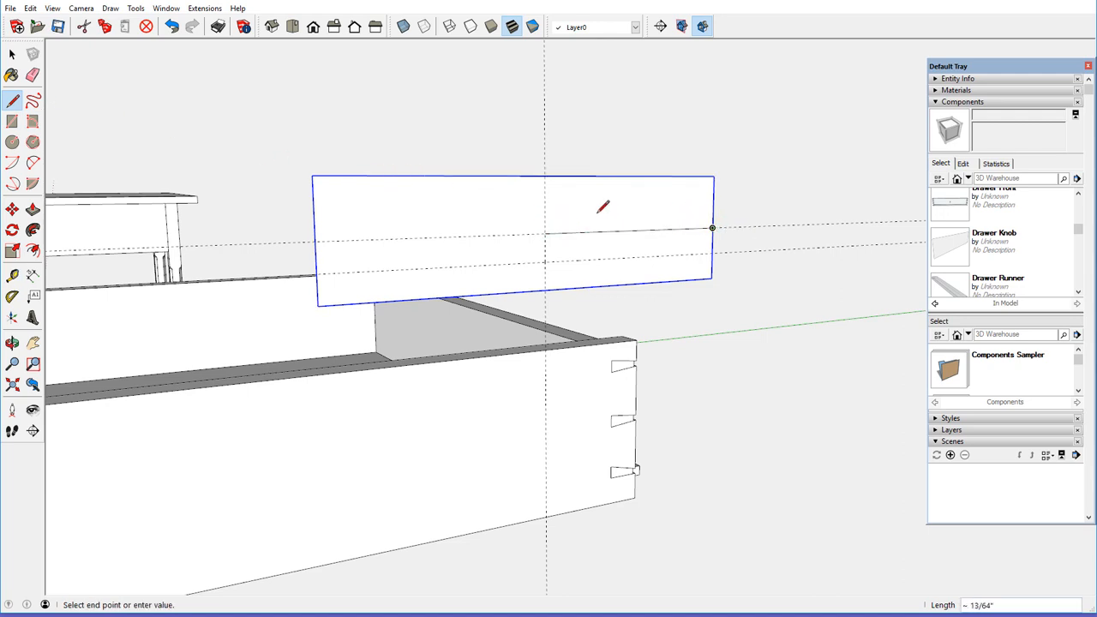
{"action": "left_click", "coordinate": [545, 232]}
{"action": "left_click", "coordinate": [545, 233]}
{"action": "left_click", "coordinate": [545, 261]}
{"action": "key", "text": "Escape"}
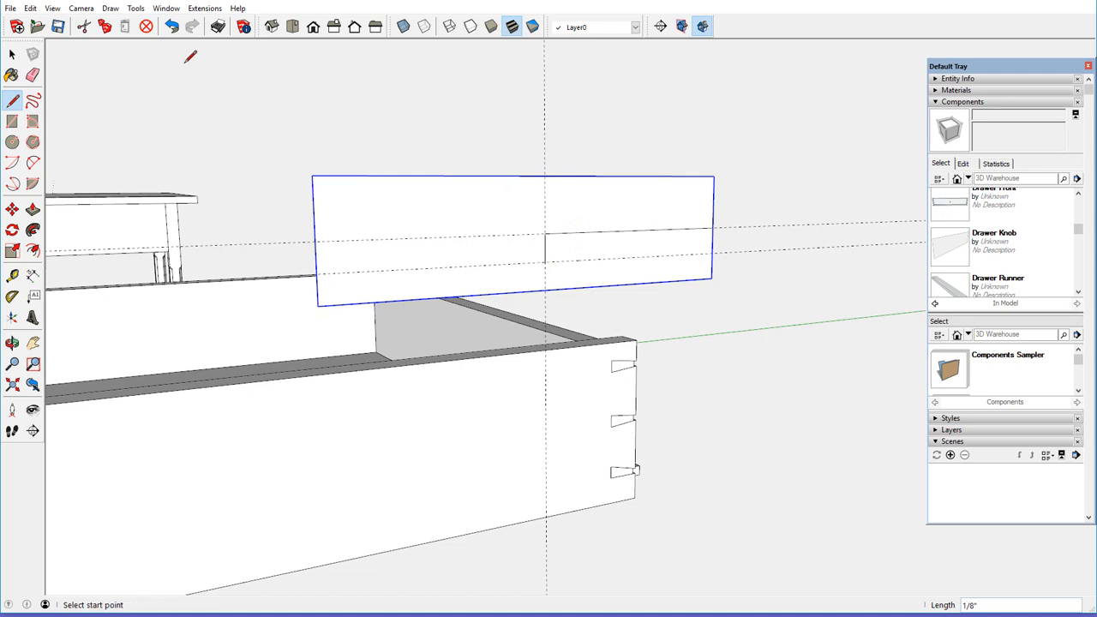
Step: Redraw the horizontal line and the 1/8" vertical line inside the Drawer Knob component, and close the component
{"action": "right_click", "coordinate": [472, 183]}
{"action": "left_click", "coordinate": [504, 250]}
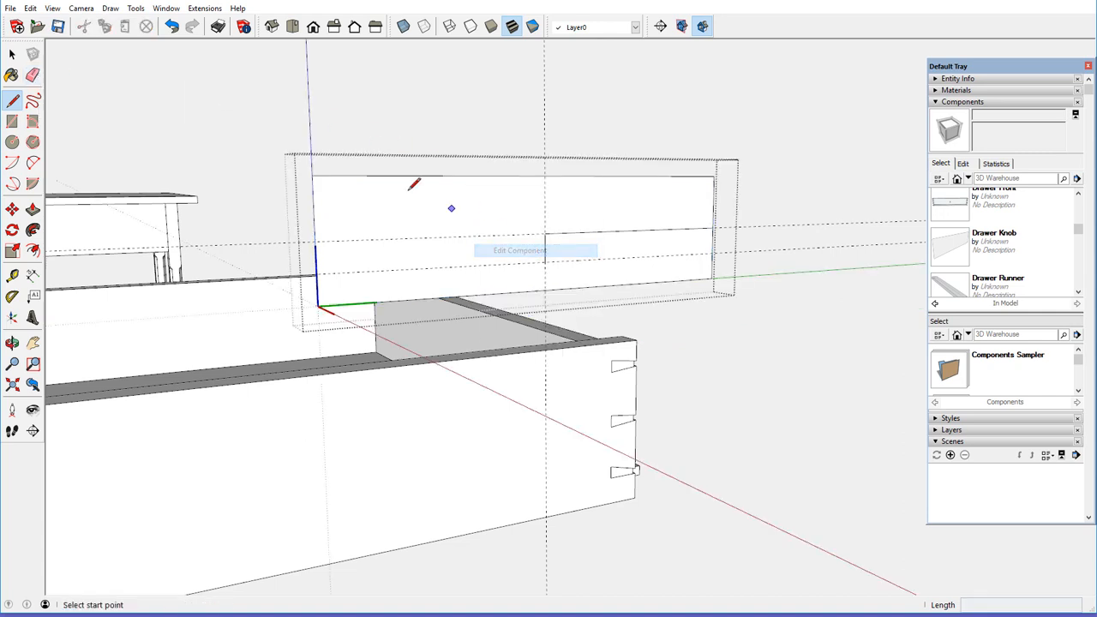
{"action": "left_click", "coordinate": [545, 233]}
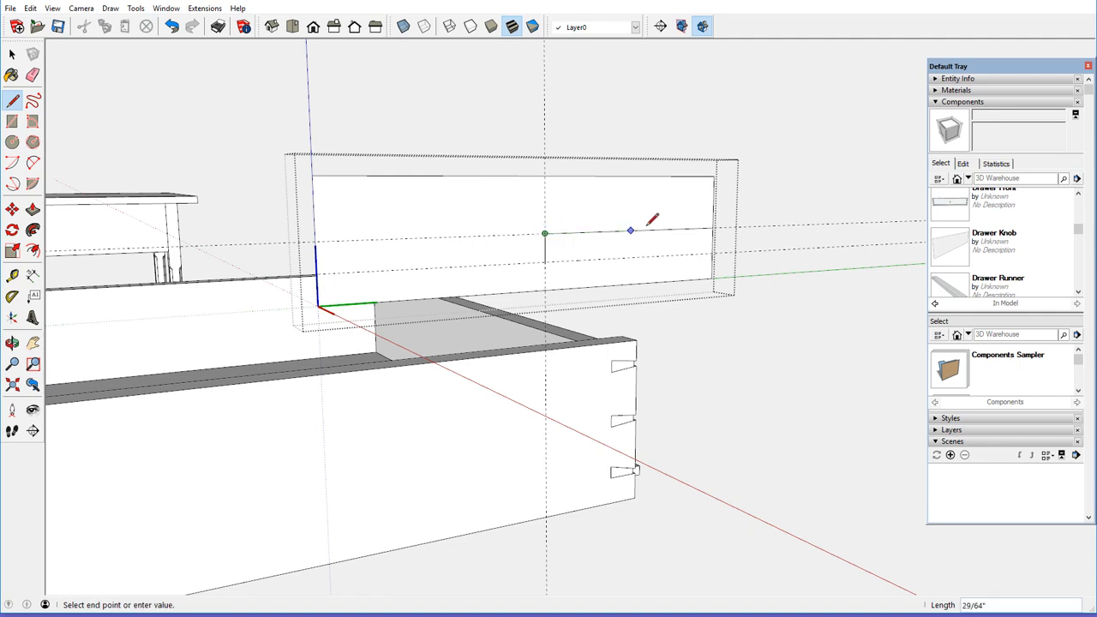
{"action": "left_click", "coordinate": [712, 228]}
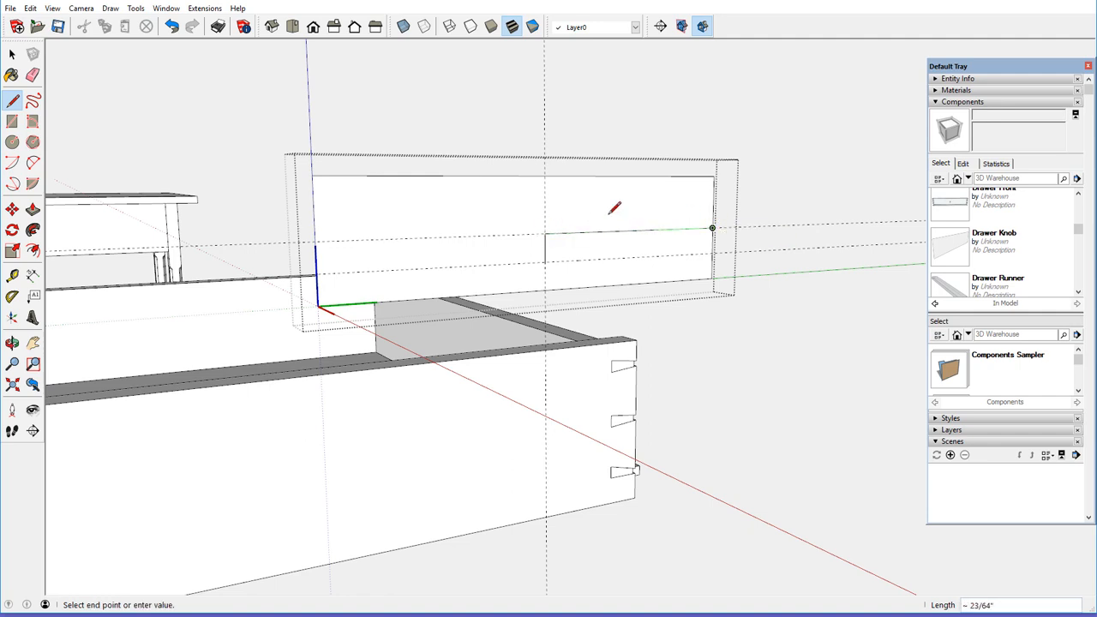
{"action": "left_click", "coordinate": [545, 234]}
{"action": "left_click", "coordinate": [545, 233]}
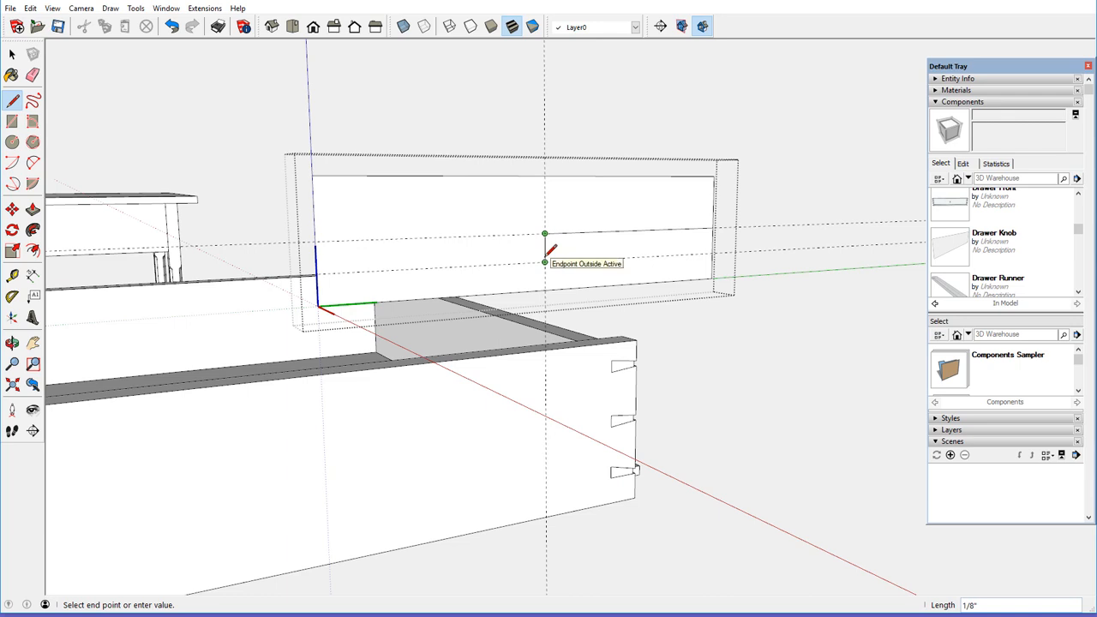
{"action": "left_click", "coordinate": [545, 261]}
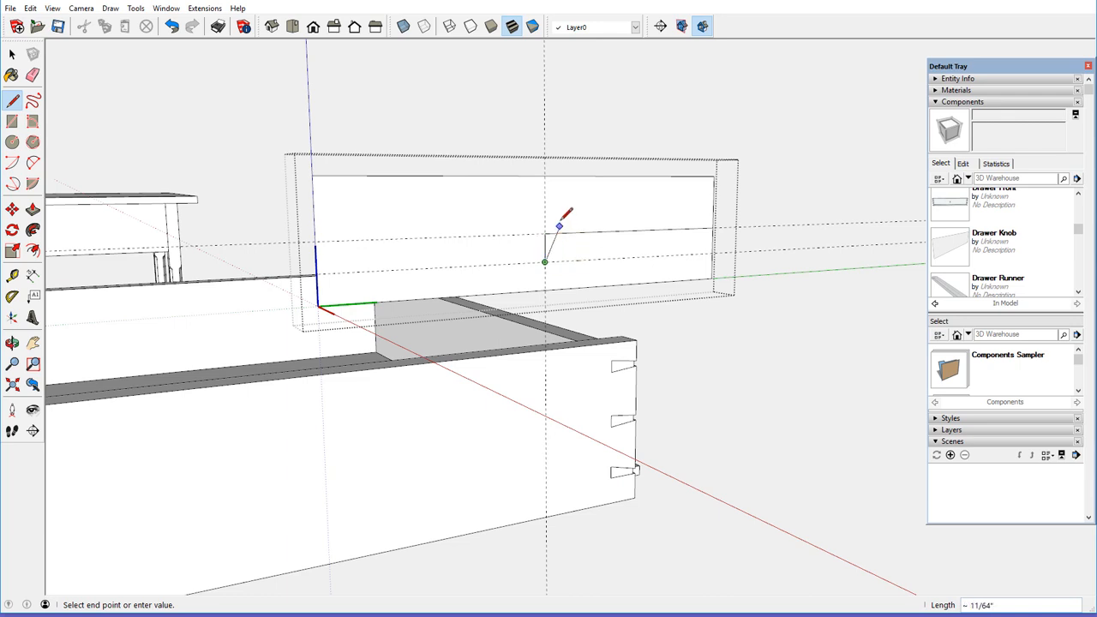
{"action": "right_click", "coordinate": [524, 115]}
{"action": "left_click", "coordinate": [571, 122]}
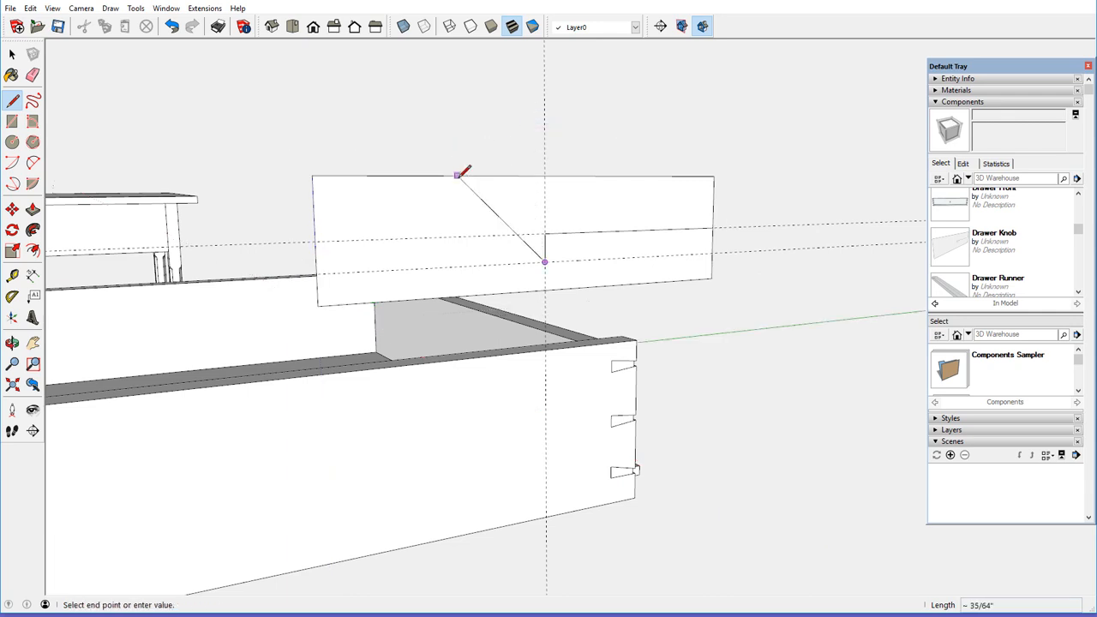
{"action": "key", "text": "Escape"}
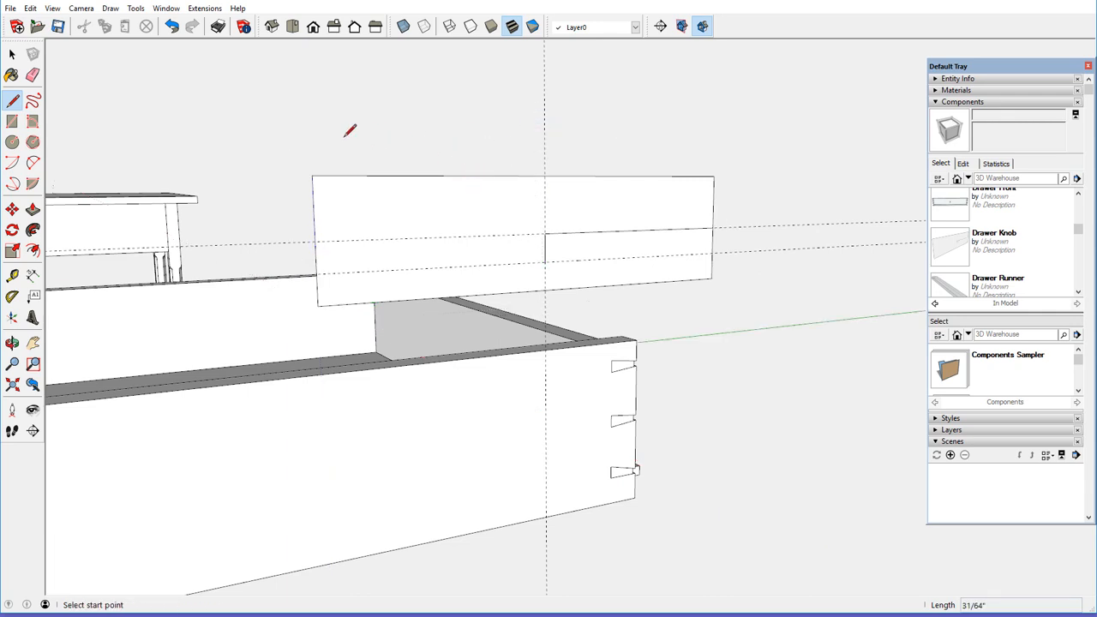
Step: Erase the vertical guide and both horizontal guides around the Drawer Knob component
{"action": "left_click", "coordinate": [32, 76]}
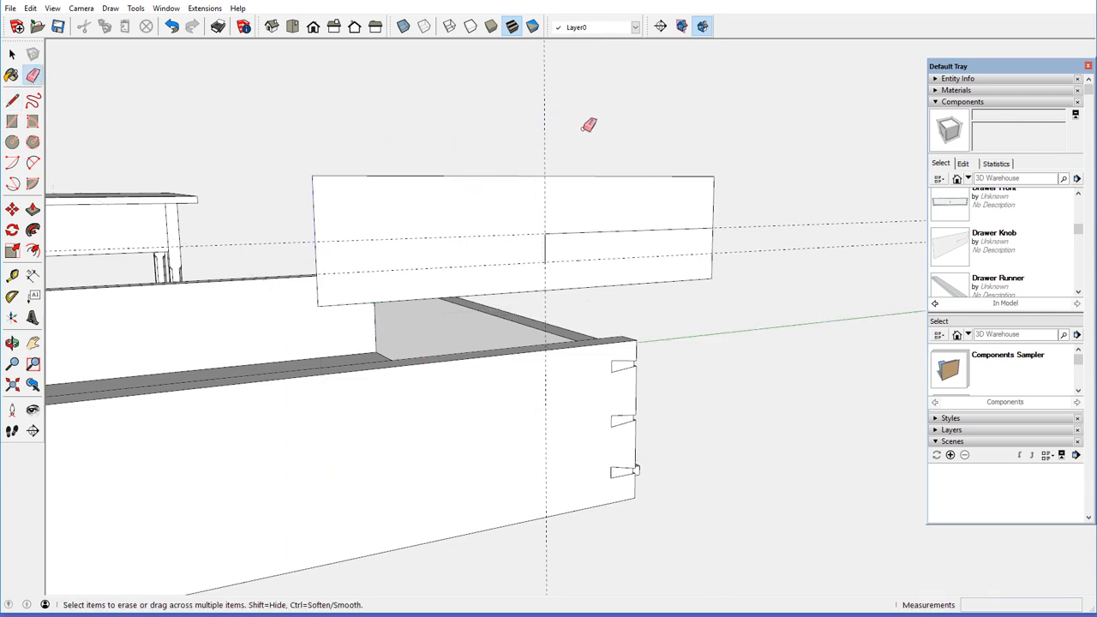
{"action": "left_click", "coordinate": [543, 125]}
{"action": "left_click_drag", "start_coordinate": [764, 271], "coordinate": [754, 270]}
{"action": "scroll", "coordinate": [661, 251], "scroll_direction": "down", "scroll_amount": 2}
{"action": "middle_click_drag", "start_coordinate": [572, 242], "coordinate": [595, 246]}
{"action": "scroll", "coordinate": [508, 211], "scroll_direction": "up", "scroll_amount": 3}
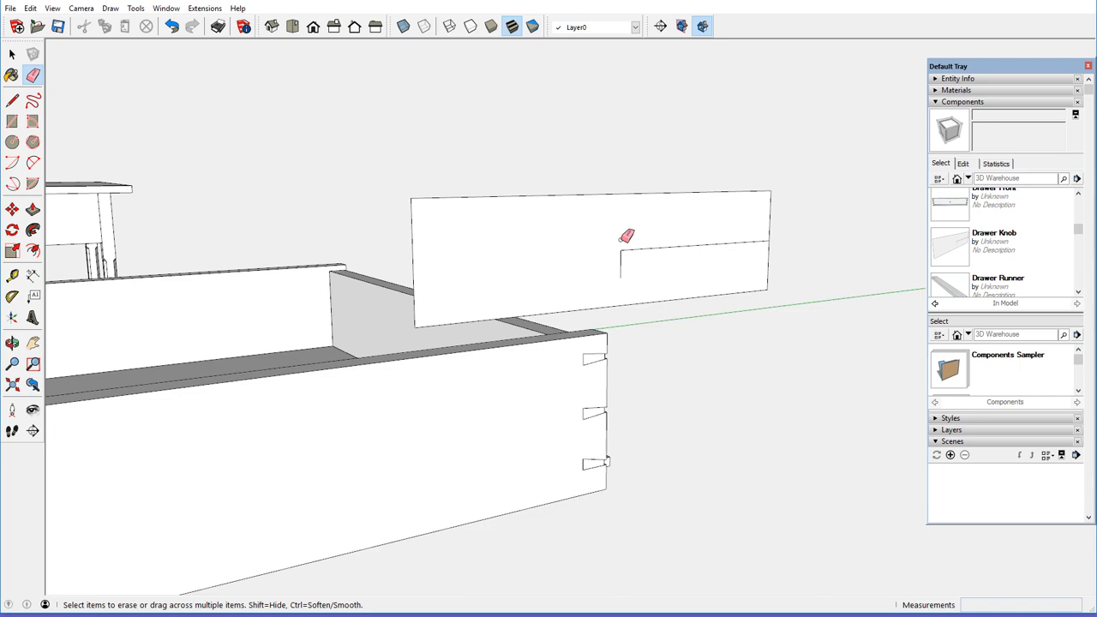
{"action": "middle_click_drag", "start_coordinate": [626, 234], "coordinate": [600, 236]}
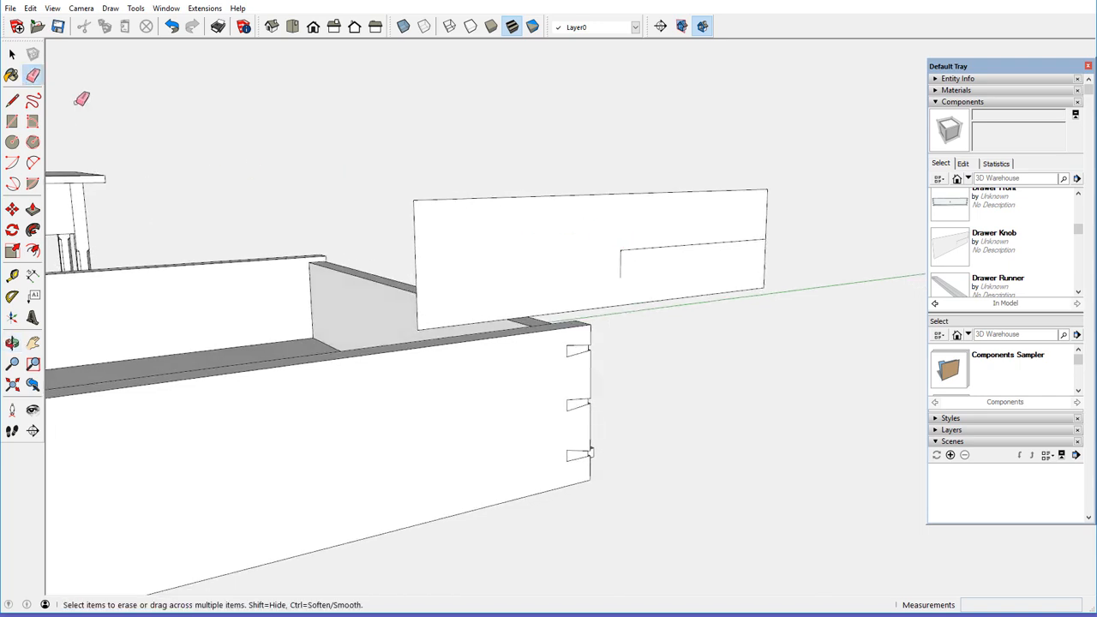
Step: Scale the Drawer Knob component uniformly by a factor of 10 from its upper right corner
{"action": "left_click", "coordinate": [12, 54]}
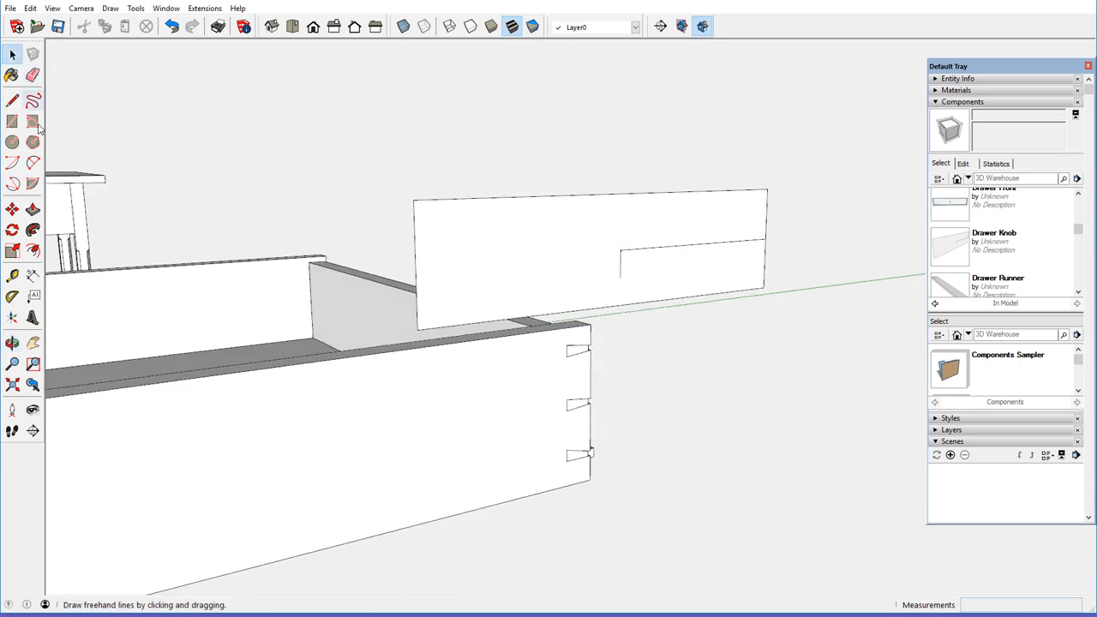
{"action": "left_click", "coordinate": [485, 235]}
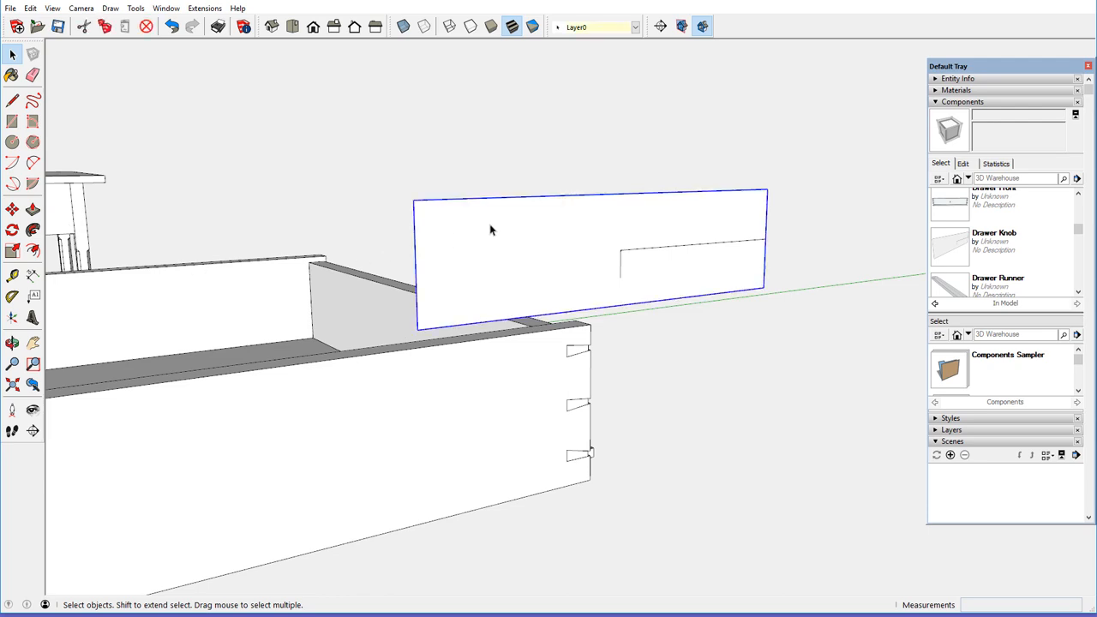
{"action": "scroll", "coordinate": [514, 319], "scroll_direction": "down", "scroll_amount": 1}
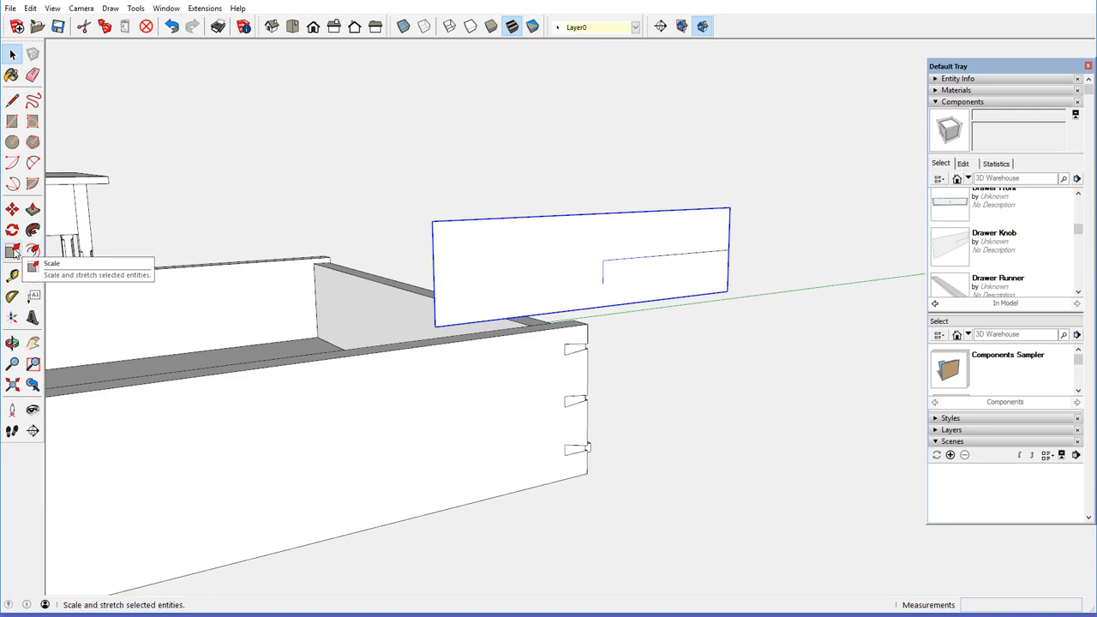
{"action": "left_click", "coordinate": [12, 251]}
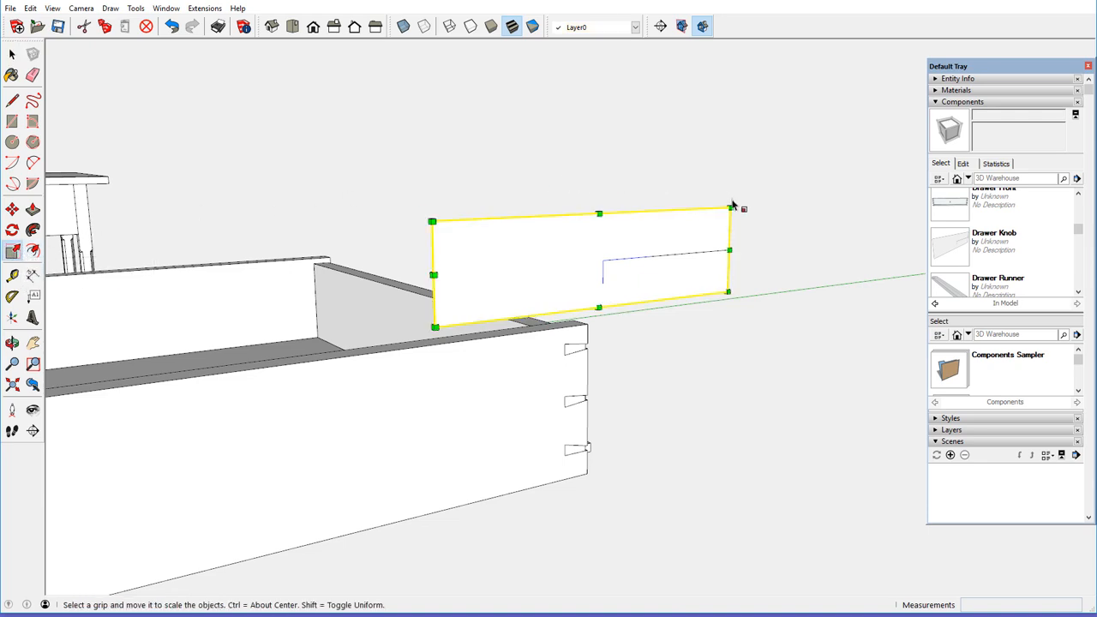
{"action": "left_click_drag", "start_coordinate": [728, 206], "coordinate": [846, 117]}
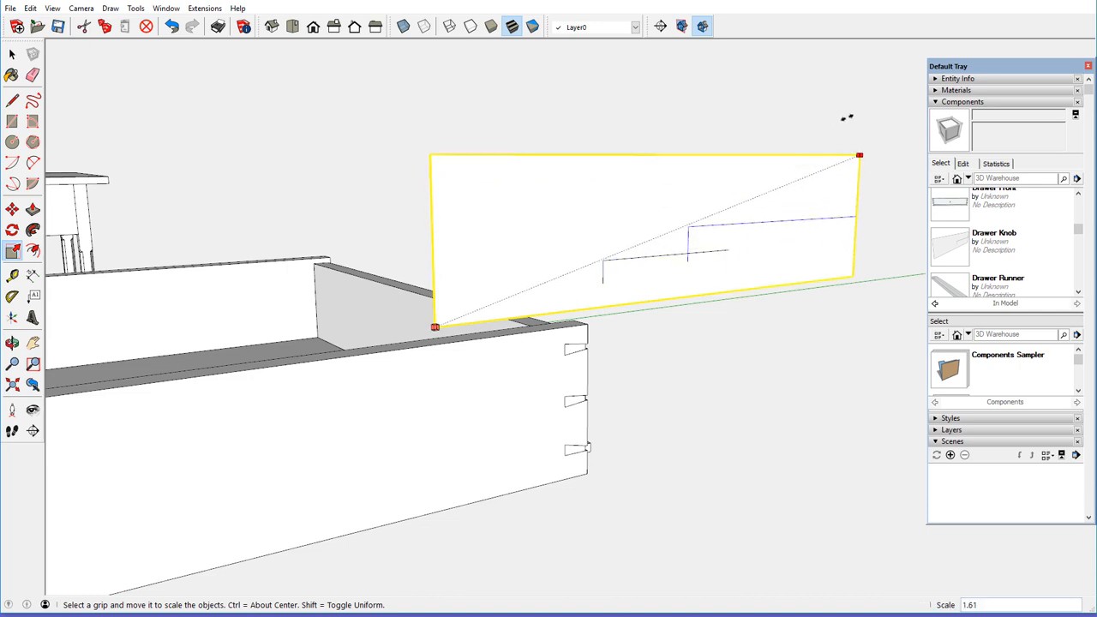
{"action": "key", "text": "Return"}
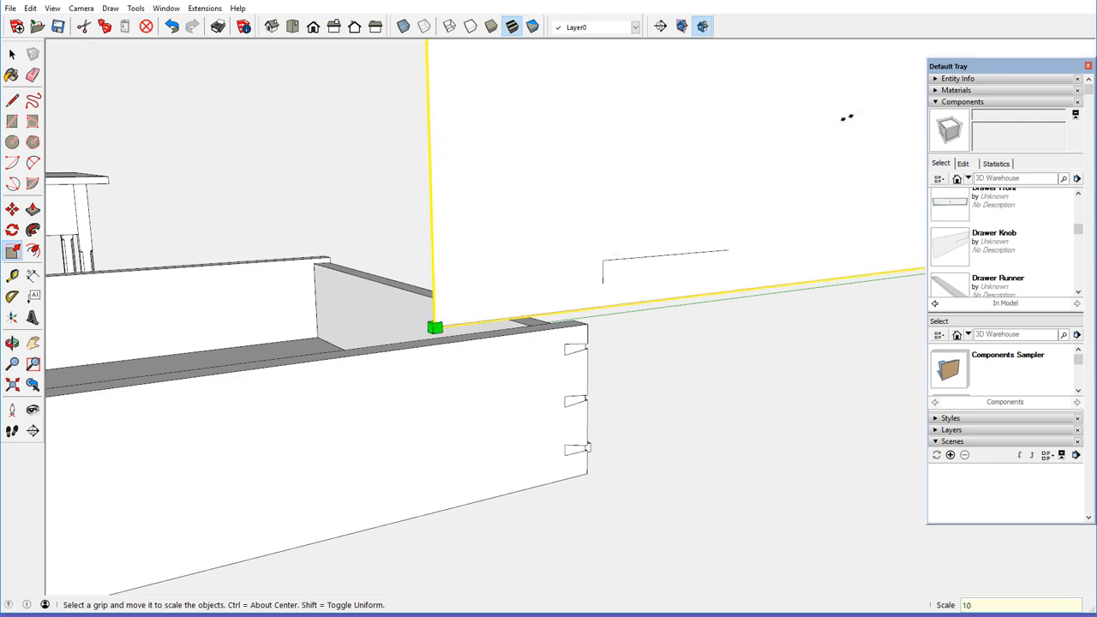
Step: Erase the loose unscaled horizontal and vertical lines left over outside the Drawer Knob component
{"action": "scroll", "coordinate": [515, 265], "scroll_direction": "down", "scroll_amount": 1}
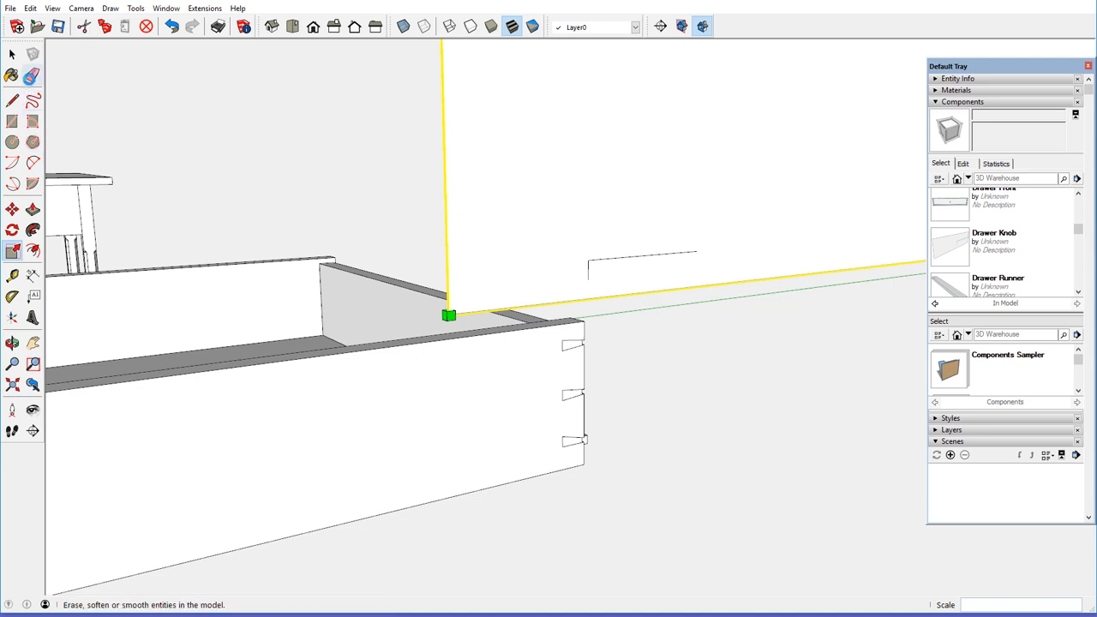
{"action": "left_click", "coordinate": [33, 75]}
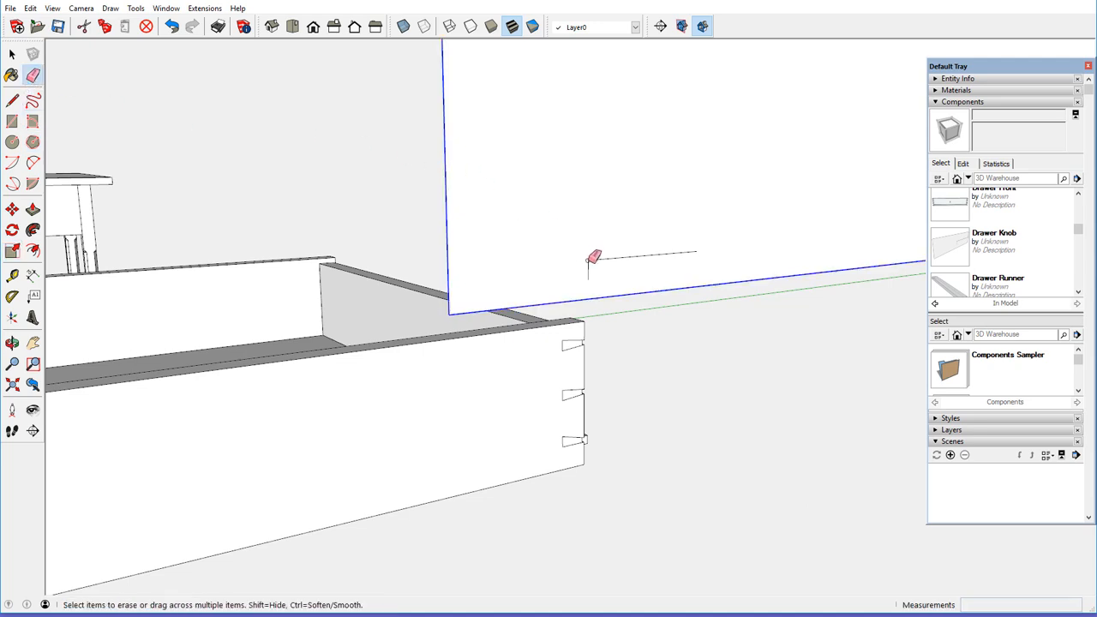
{"action": "left_click_drag", "start_coordinate": [591, 255], "coordinate": [594, 246]}
Step: Draw an arc from the knob blank's upper left corner to its lower edge, with a bulge of about 17/32"
{"action": "scroll", "coordinate": [566, 276], "scroll_direction": "down", "scroll_amount": 6}
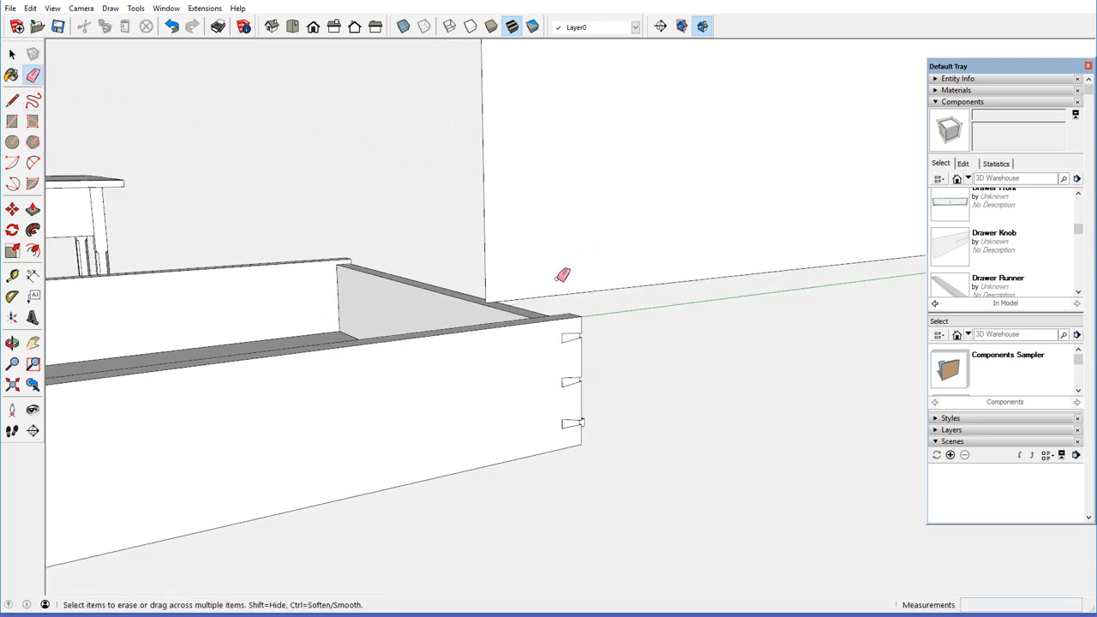
{"action": "scroll", "coordinate": [531, 269], "scroll_direction": "down", "scroll_amount": 8}
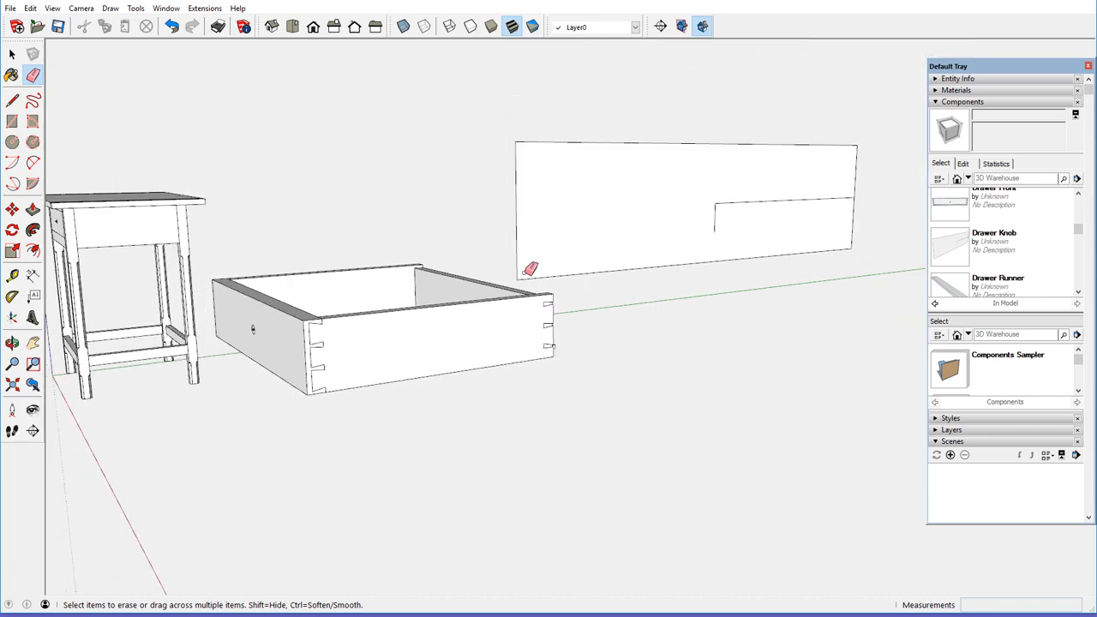
{"action": "middle_click_drag", "start_coordinate": [611, 214], "coordinate": [553, 222]}
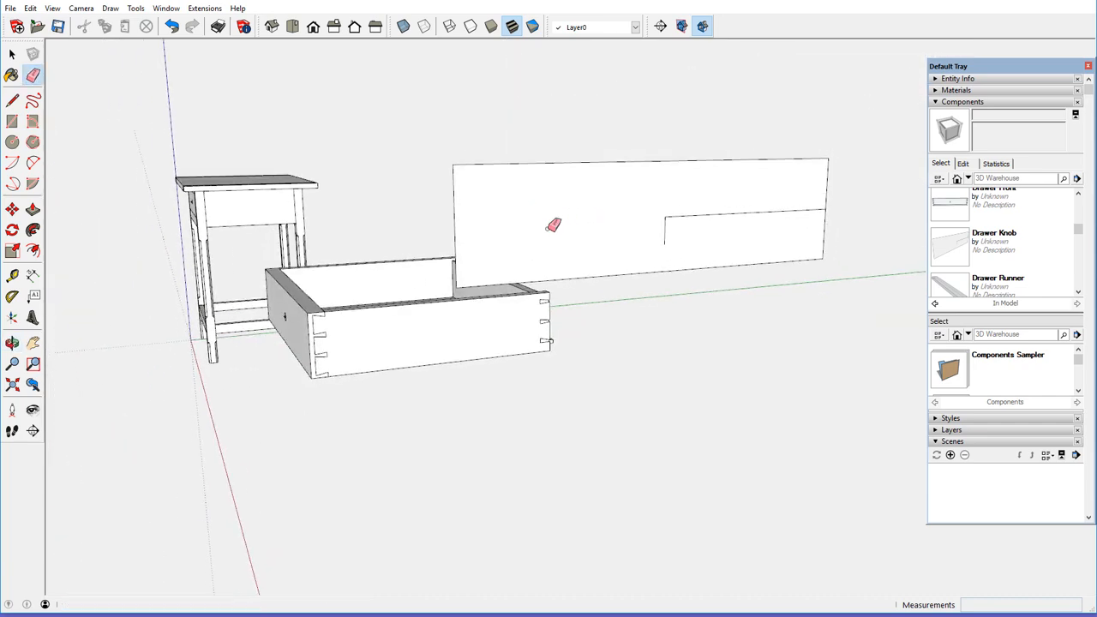
{"action": "middle_click_drag", "start_coordinate": [636, 208], "coordinate": [645, 201]}
{"action": "mouse_move", "coordinate": [560, 214]}
{"action": "middle_mouse_down"}
{"action": "mouse_move", "coordinate": [479, 169]}
{"action": "mouse_move", "coordinate": [450, 180]}
{"action": "middle_mouse_up"}
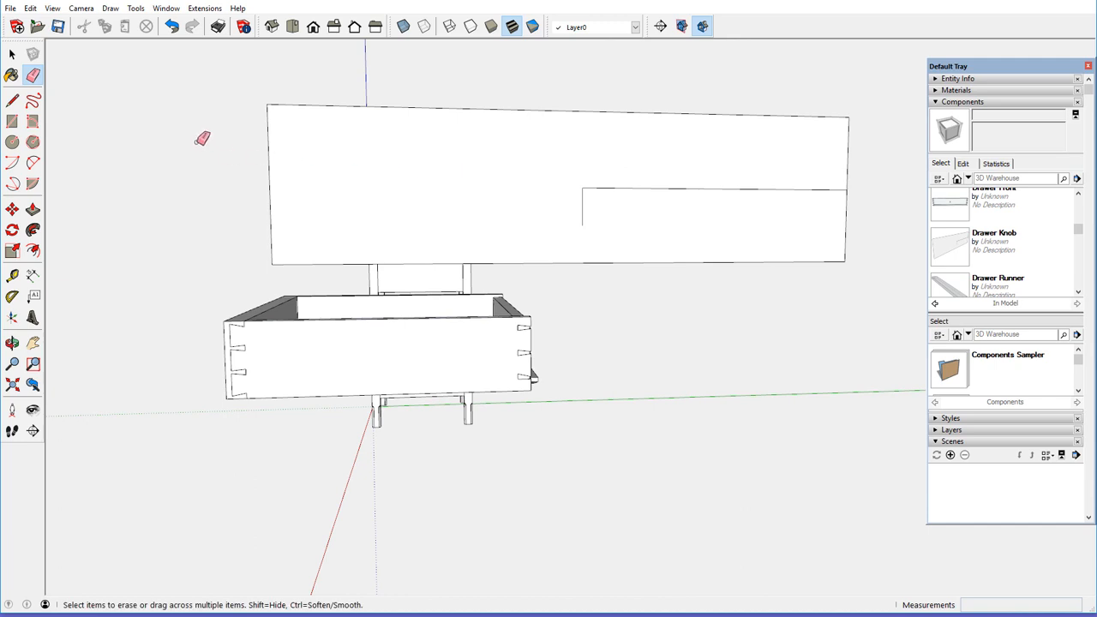
{"action": "left_click", "coordinate": [32, 162]}
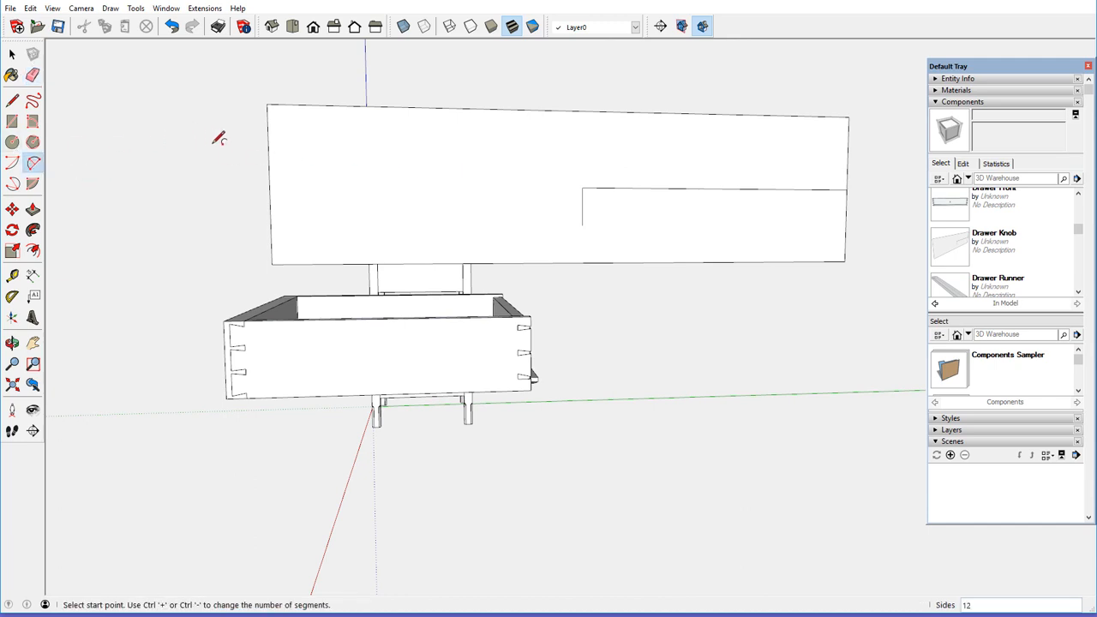
{"action": "left_click", "coordinate": [266, 103]}
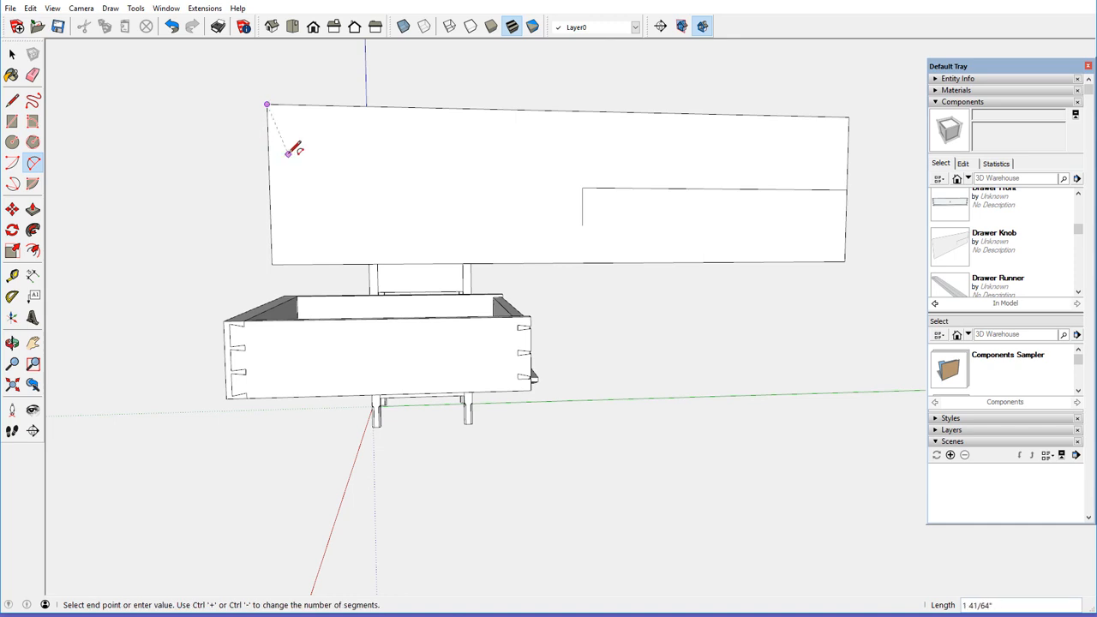
{"action": "left_click", "coordinate": [341, 263]}
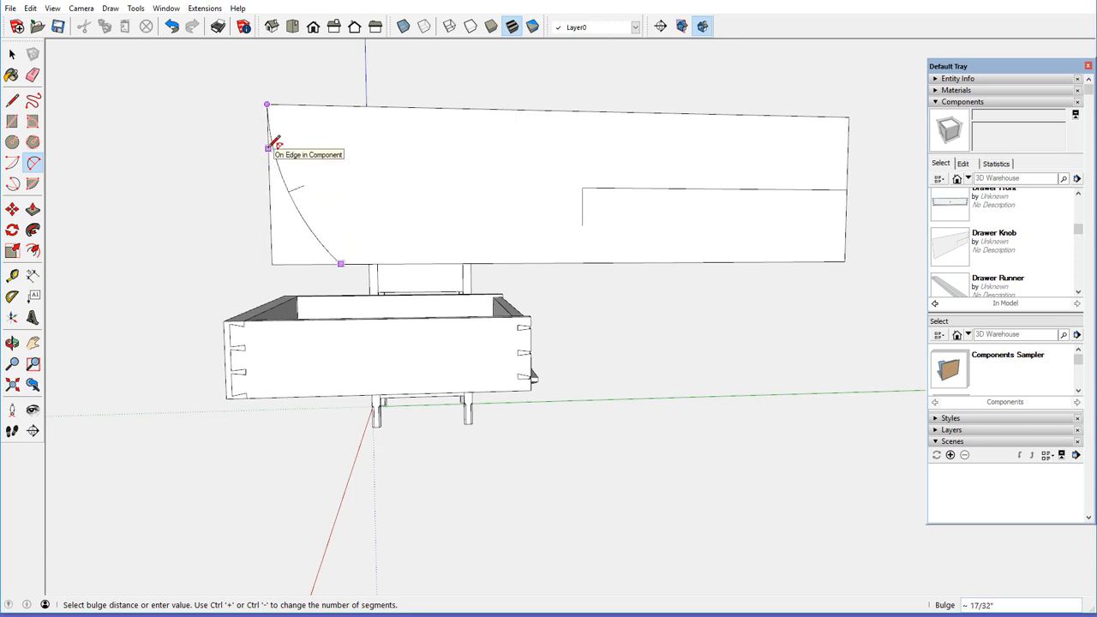
{"action": "left_click", "coordinate": [273, 146]}
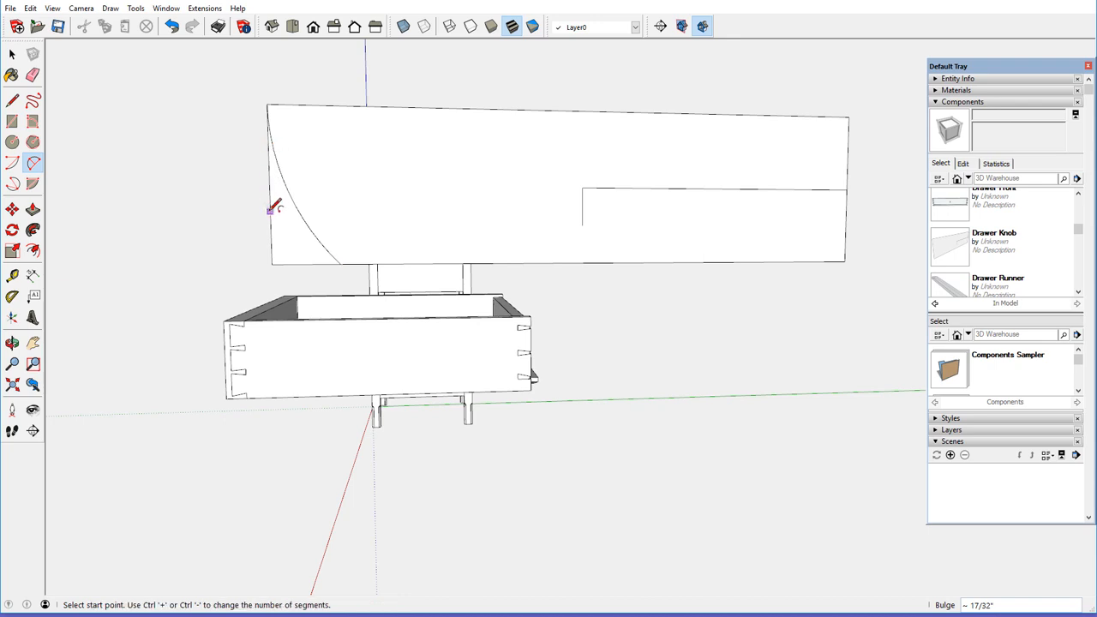
Step: Draw a second arc from the first arc's lower end up onto the blank's face, bulging upward about 1 1/64"
{"action": "scroll", "coordinate": [273, 207], "scroll_direction": "down", "scroll_amount": 2}
{"action": "scroll", "coordinate": [338, 176], "scroll_direction": "down", "scroll_amount": 1}
{"action": "mouse_move", "coordinate": [338, 176]}
{"action": "middle_mouse_down"}
{"action": "mouse_move", "coordinate": [306, 213]}
{"action": "mouse_move", "coordinate": [335, 213]}
{"action": "middle_mouse_up"}
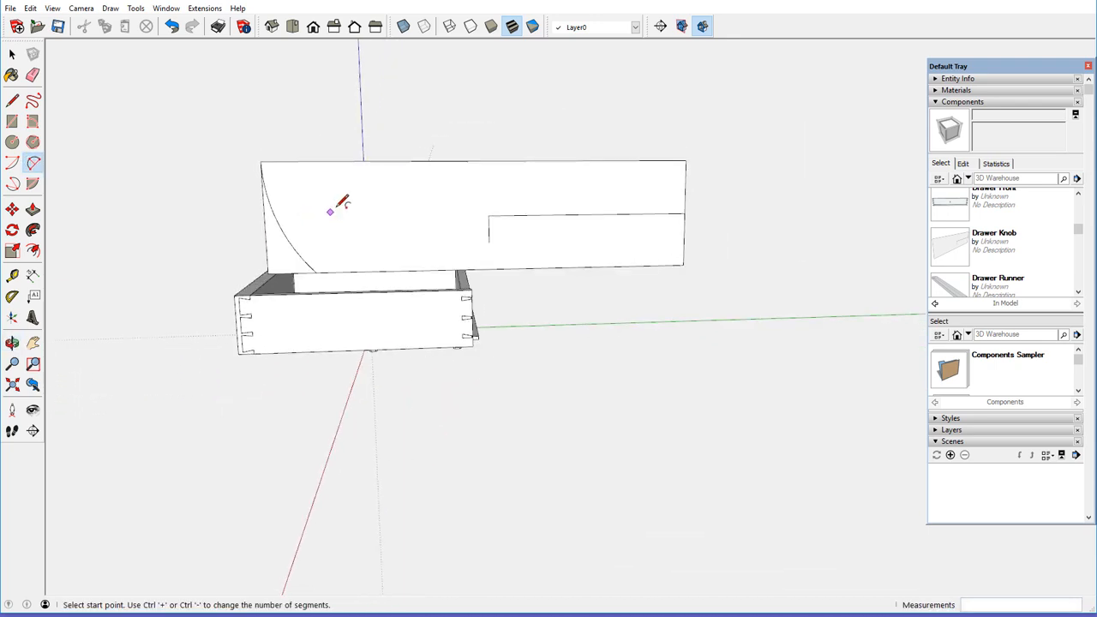
{"action": "left_click", "coordinate": [316, 272]}
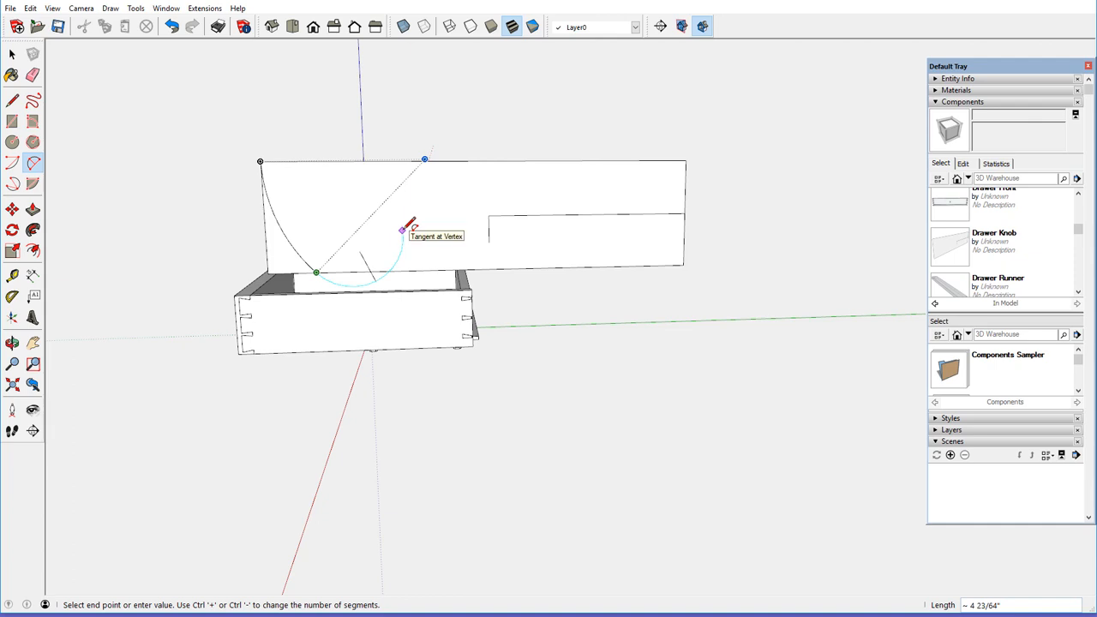
{"action": "left_click", "coordinate": [403, 229]}
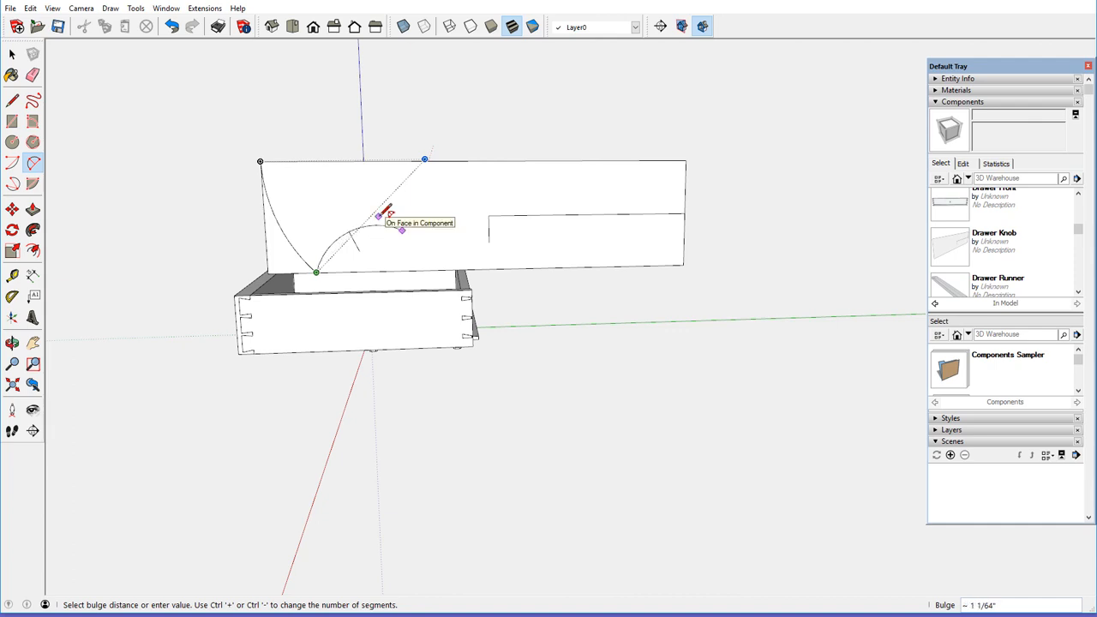
{"action": "left_click", "coordinate": [383, 210]}
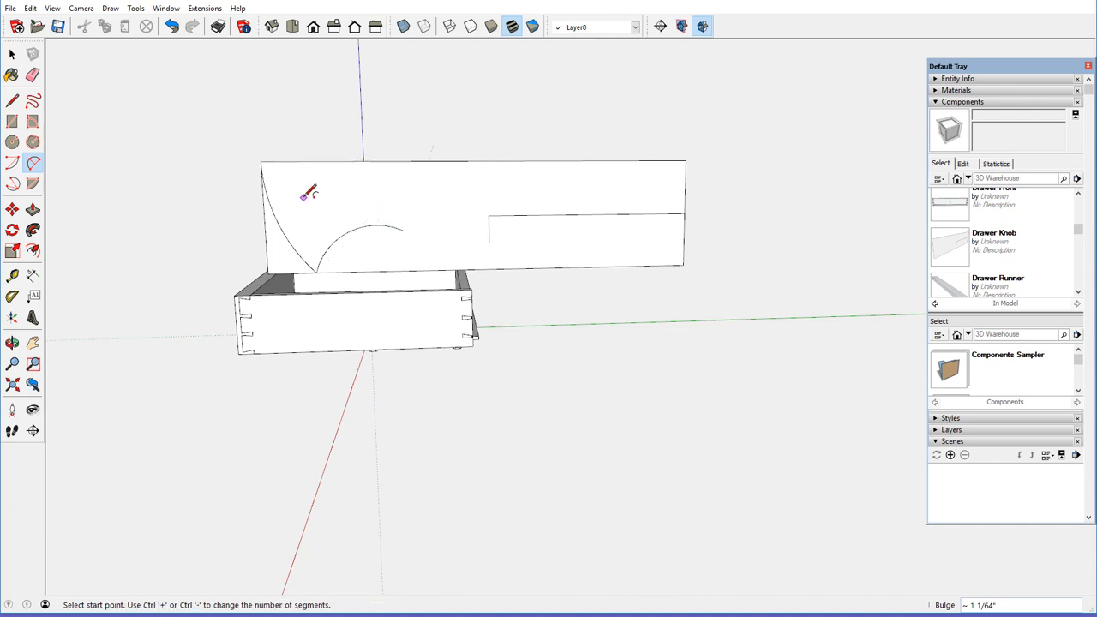
Step: Draw a short straight line about 41/64" long from the second arc's end toward the tenon shoulder
{"action": "left_click", "coordinate": [12, 100]}
{"action": "left_click", "coordinate": [401, 229]}
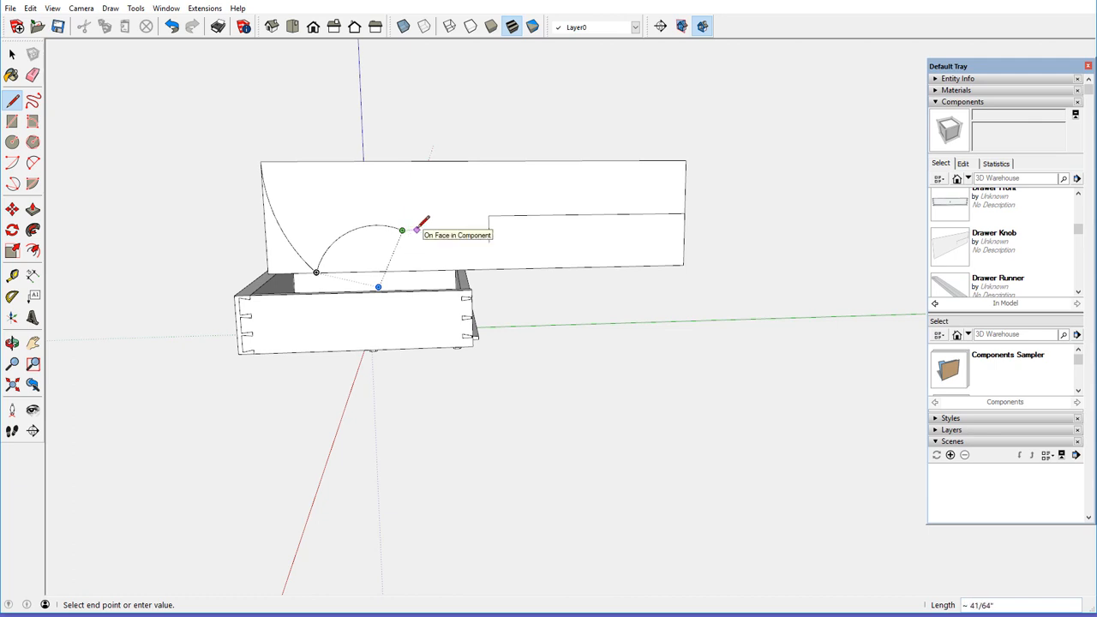
{"action": "left_click", "coordinate": [416, 229]}
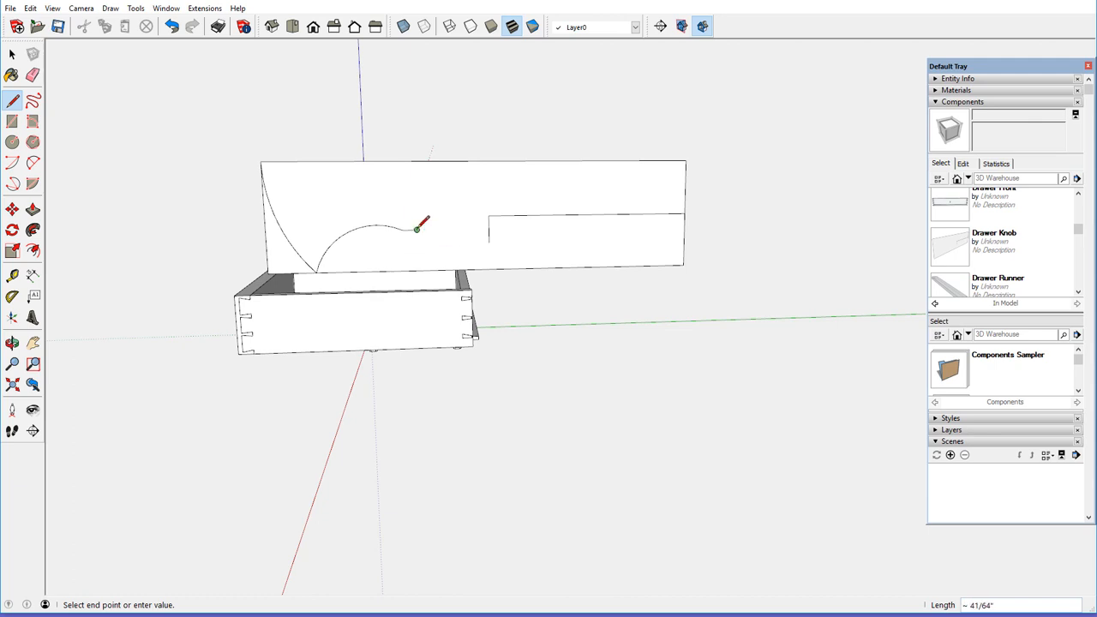
Step: Connect the short line's end to the lower end of the vertical shoulder line with an arc bulging downward about 3/16"
{"action": "left_click", "coordinate": [33, 163]}
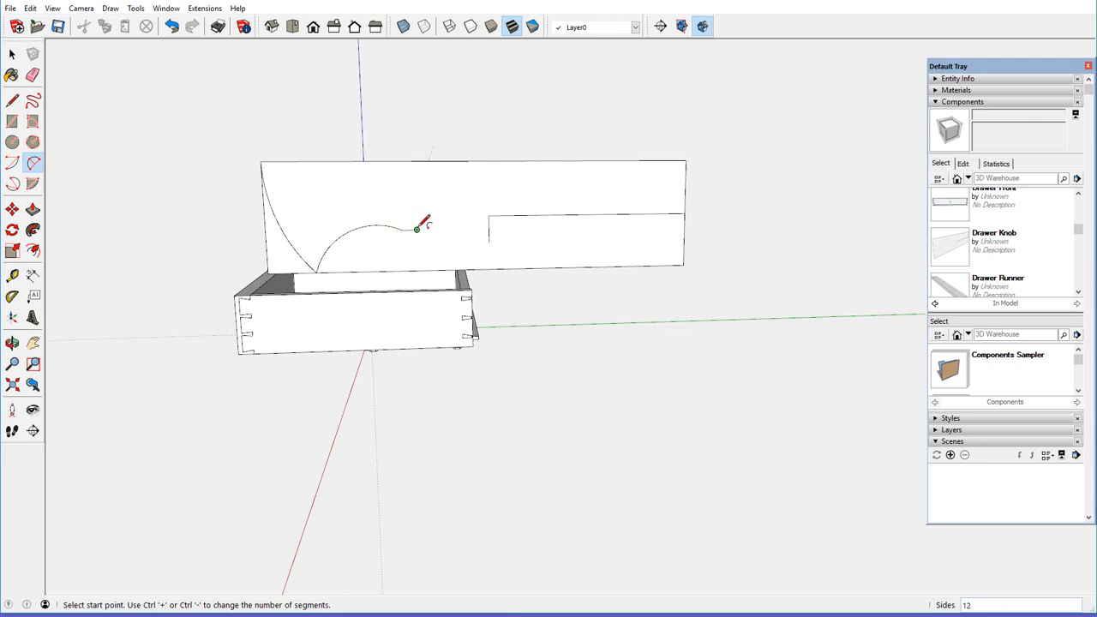
{"action": "left_click", "coordinate": [417, 228]}
{"action": "scroll", "coordinate": [464, 241], "scroll_direction": "up", "scroll_amount": 5}
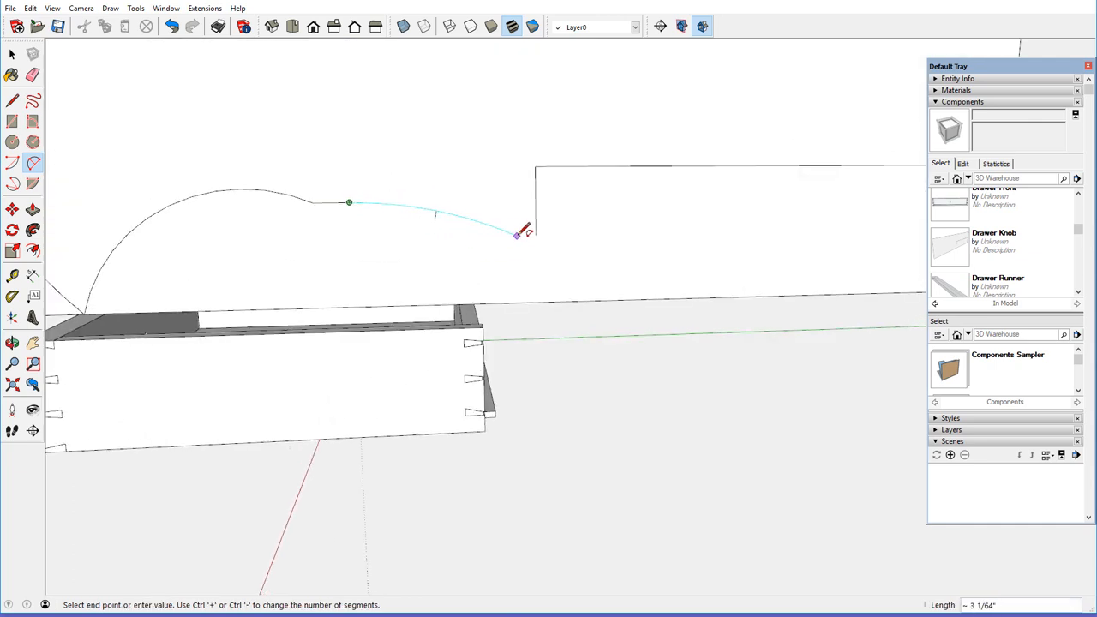
{"action": "left_click", "coordinate": [535, 234]}
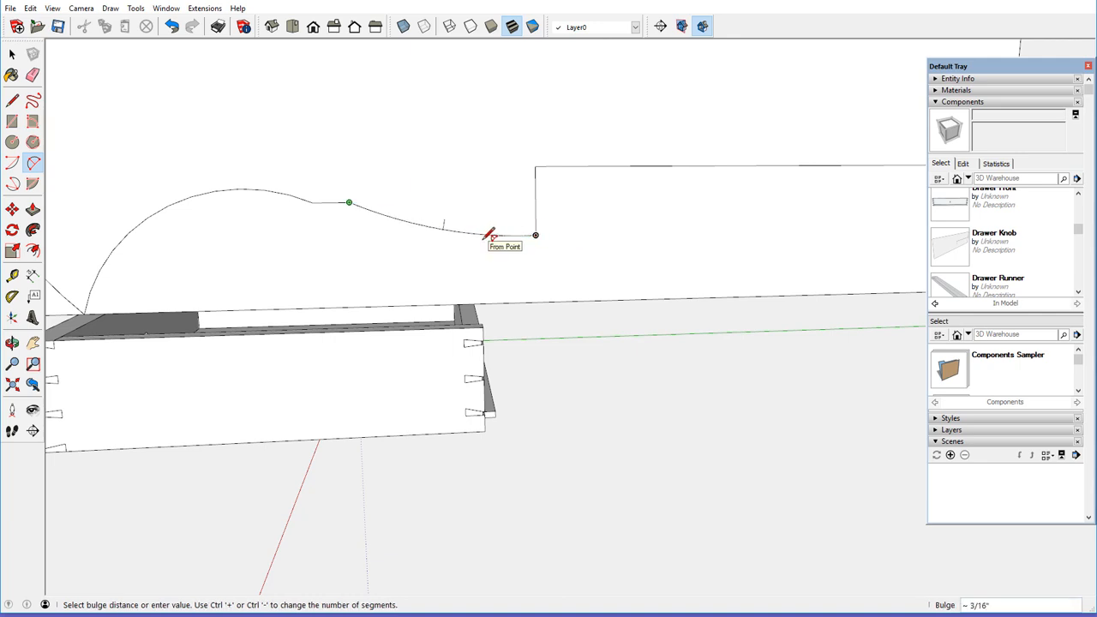
{"action": "left_click", "coordinate": [488, 234]}
Step: Explode the scaled Drawer Knob component so its geometry merges with the drawn profile curves
{"action": "scroll", "coordinate": [450, 230], "scroll_direction": "down", "scroll_amount": 5}
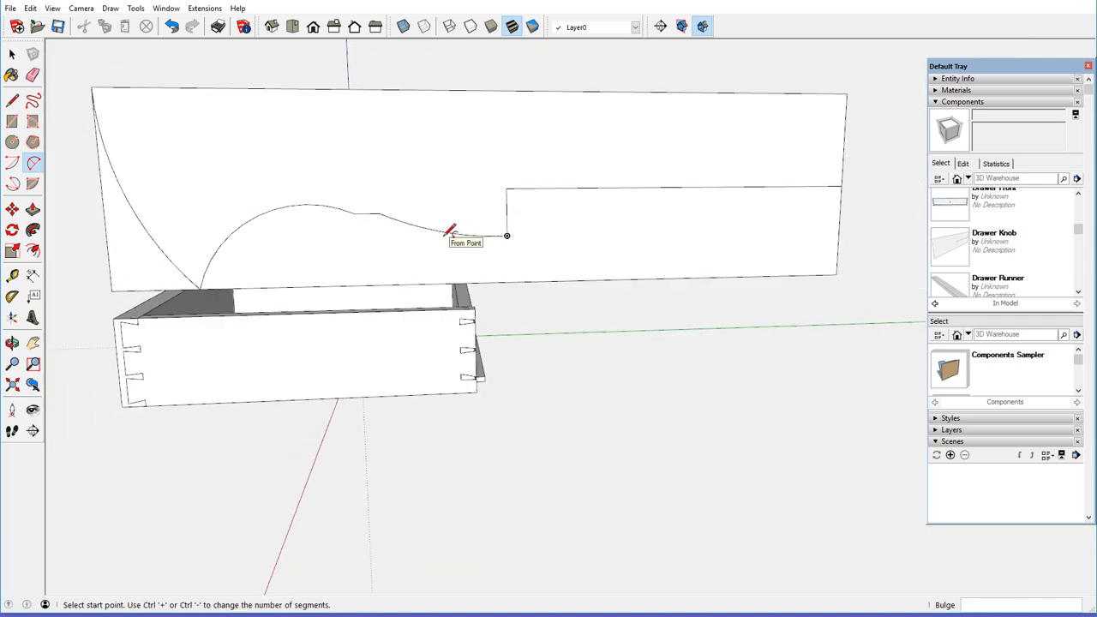
{"action": "scroll", "coordinate": [450, 230], "scroll_direction": "down", "scroll_amount": 2}
{"action": "middle_click_drag", "start_coordinate": [377, 195], "coordinate": [511, 195]}
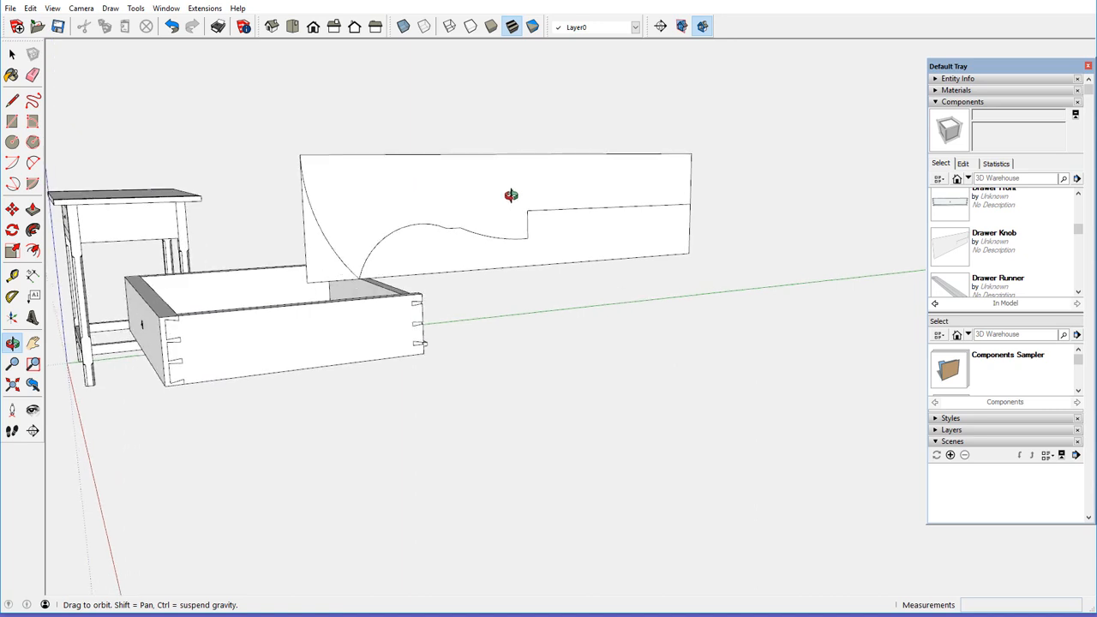
{"action": "key", "text": "a"}
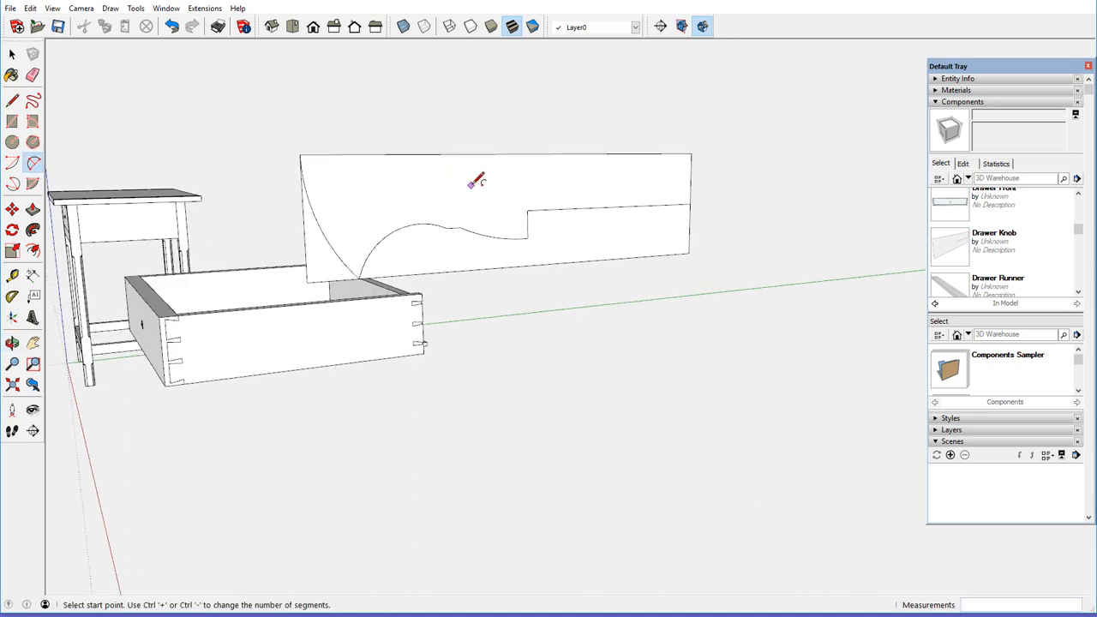
{"action": "middle_click_drag", "start_coordinate": [474, 182], "coordinate": [484, 163]}
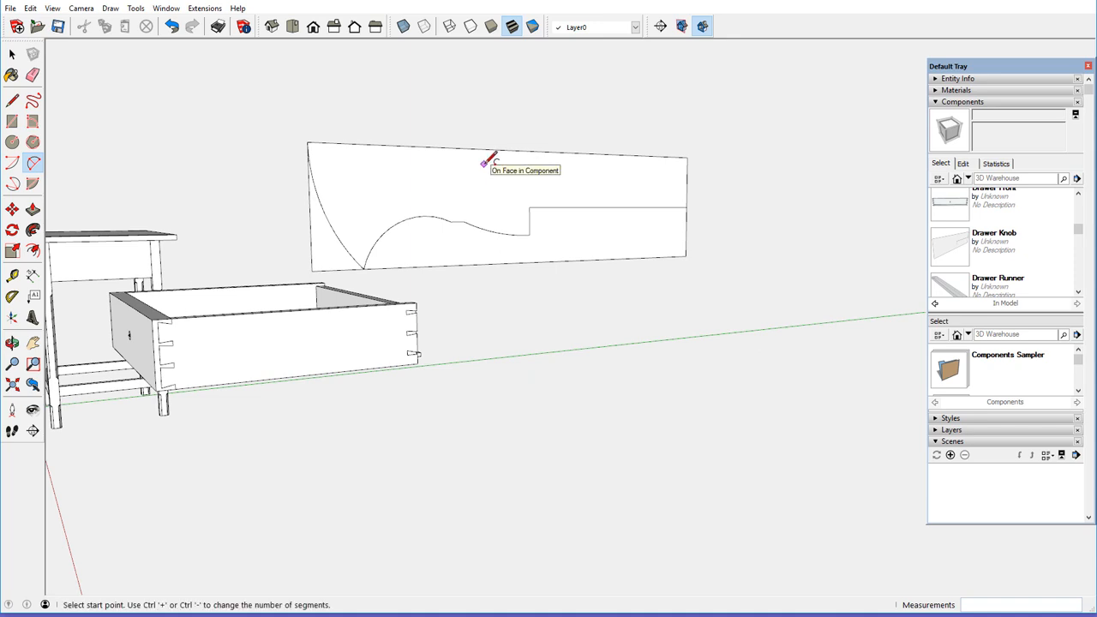
{"action": "left_click", "coordinate": [12, 53]}
{"action": "left_click", "coordinate": [422, 174]}
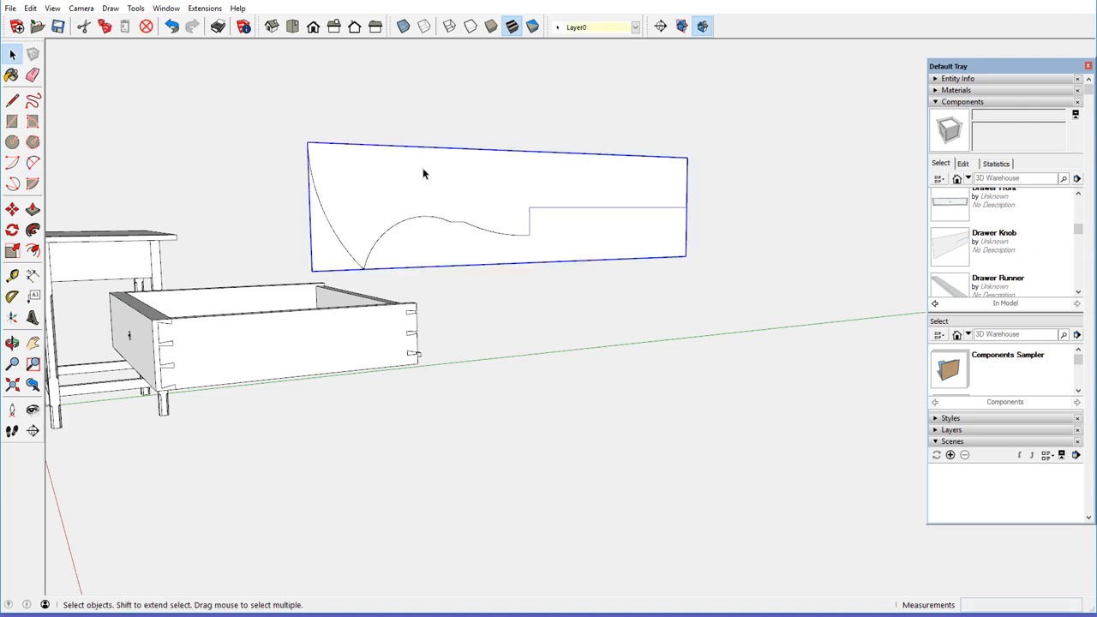
{"action": "right_click", "coordinate": [422, 174]}
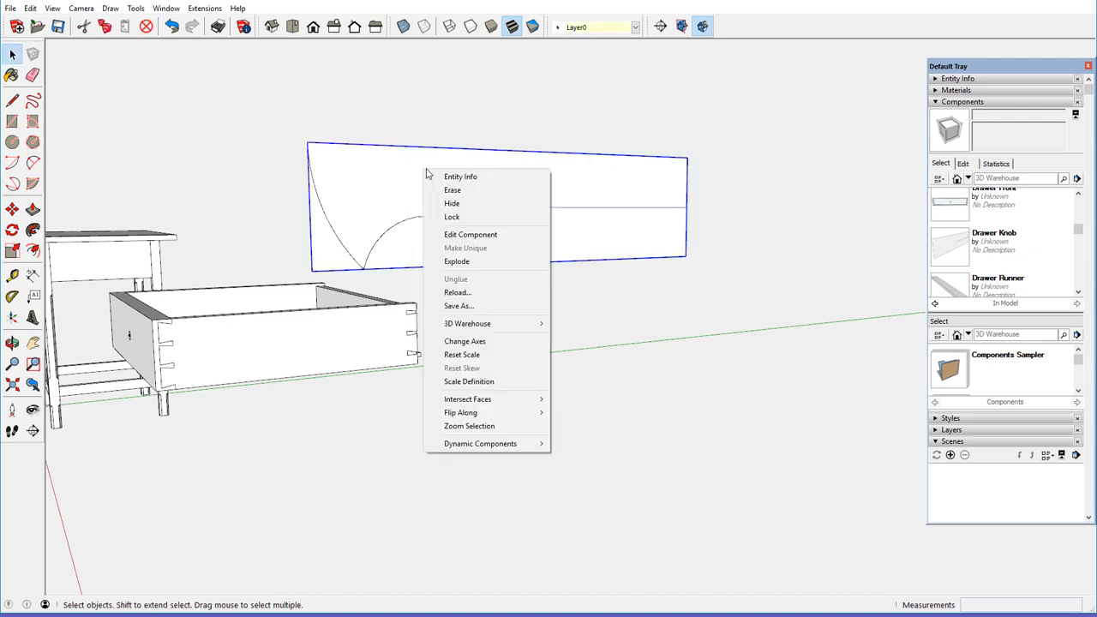
{"action": "left_click", "coordinate": [456, 261]}
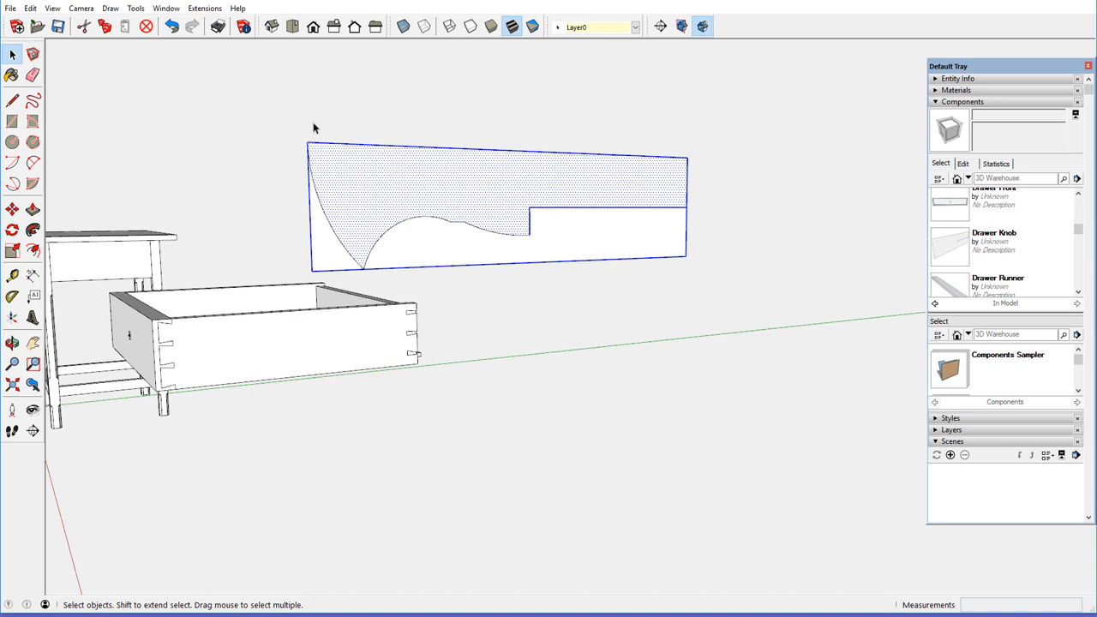
Step: Make all of the merged profile geometry into a component named Drawer Knob, replacing the existing definition of that name
{"action": "middle_click_drag", "start_coordinate": [313, 124], "coordinate": [333, 116]}
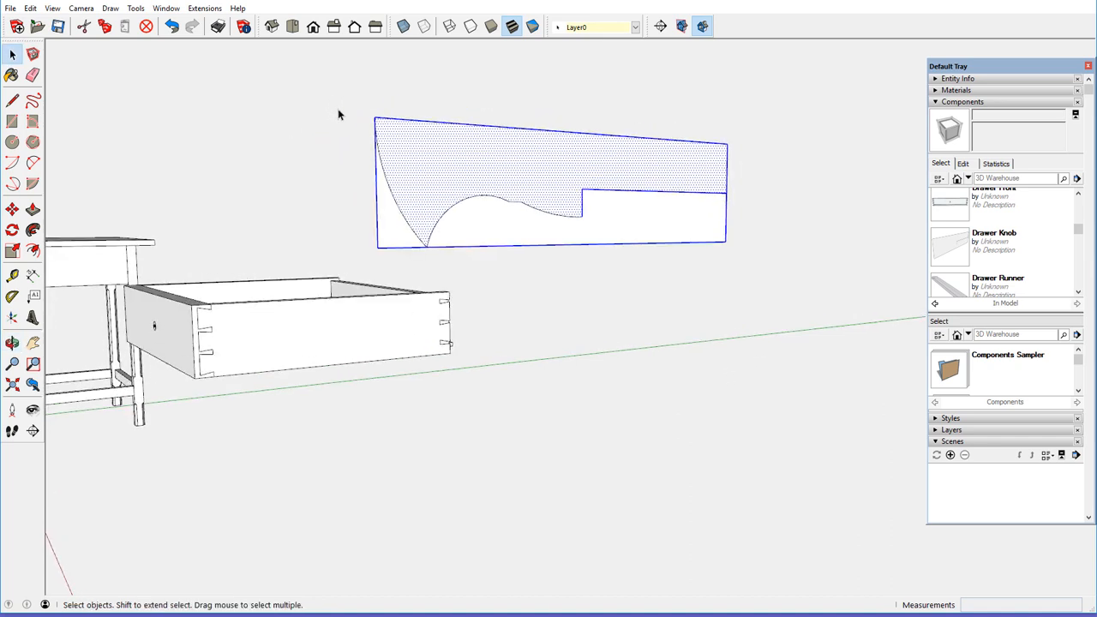
{"action": "left_click_drag", "start_coordinate": [337, 115], "coordinate": [762, 267]}
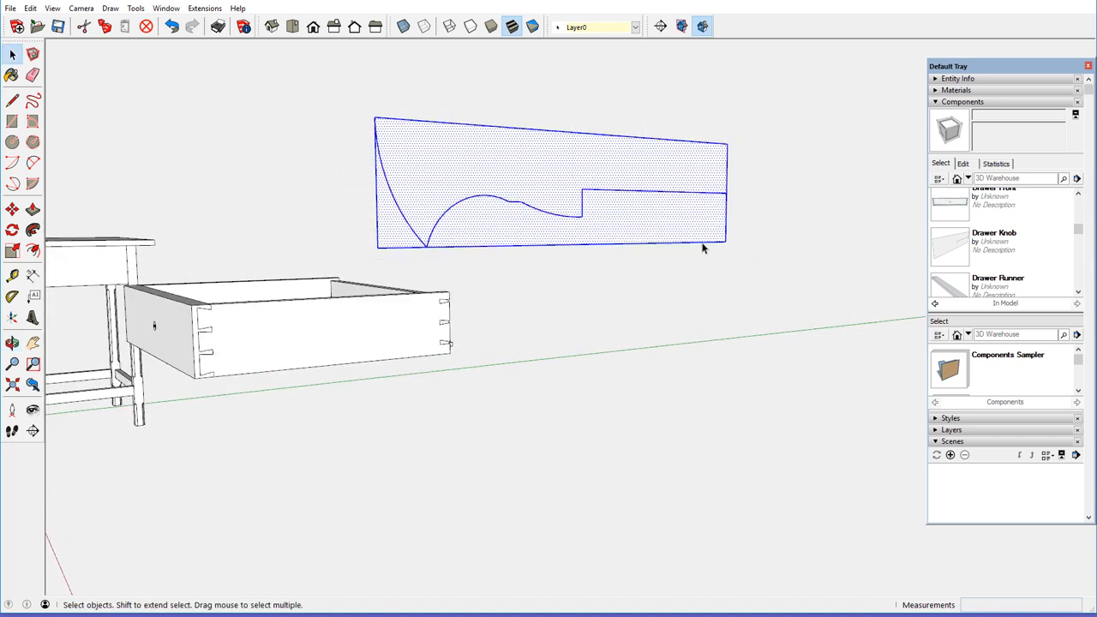
{"action": "middle_click_drag", "start_coordinate": [619, 203], "coordinate": [595, 223]}
{"action": "right_click", "coordinate": [534, 183]}
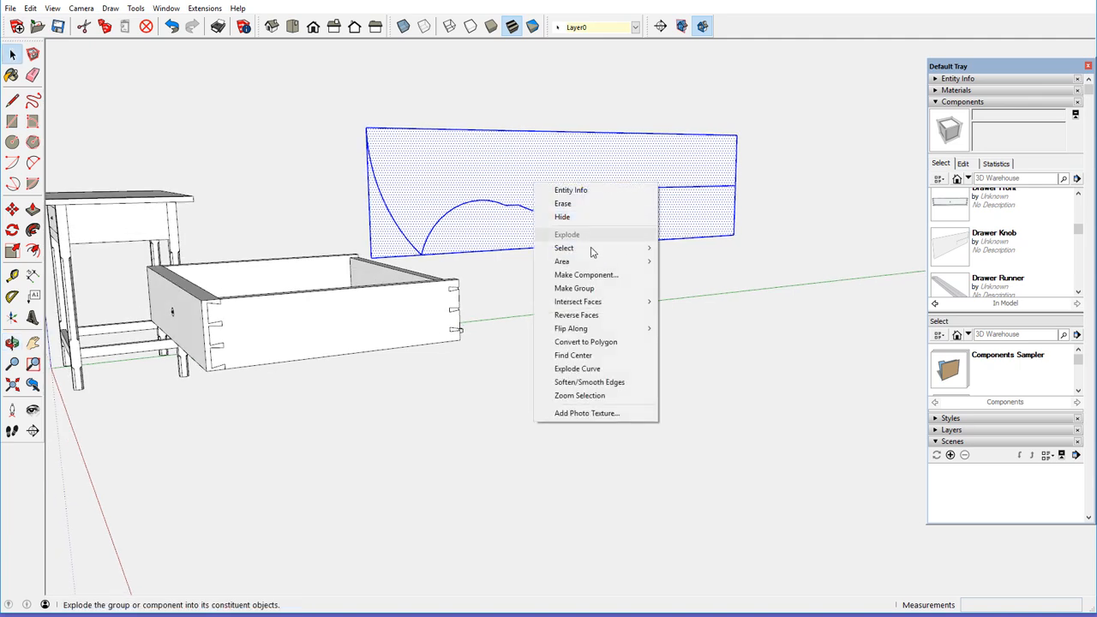
{"action": "left_click", "coordinate": [588, 275]}
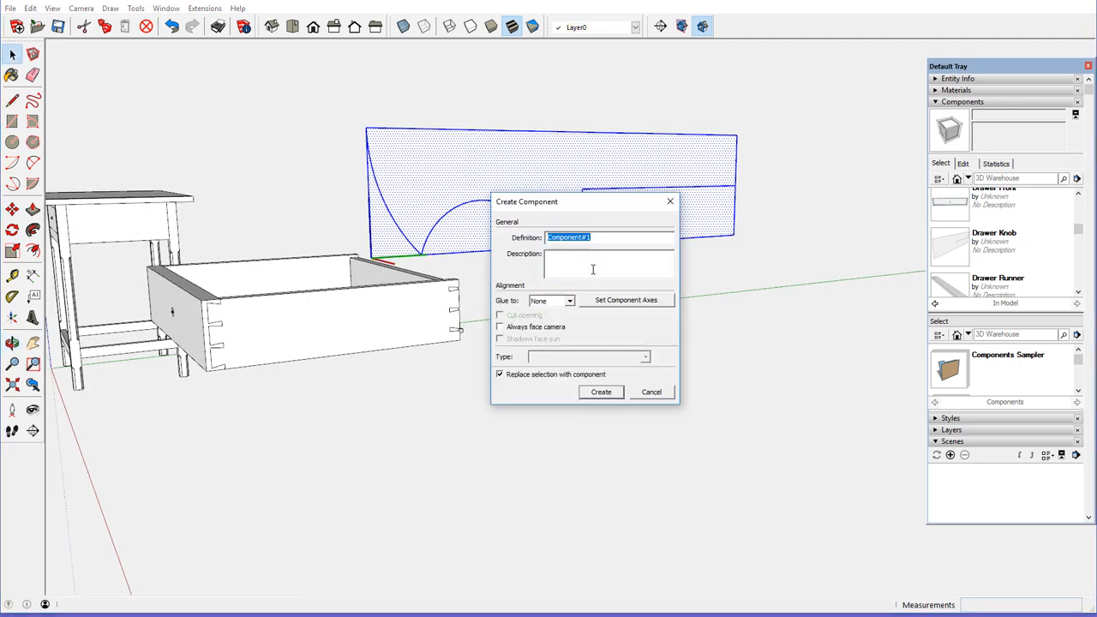
{"action": "type", "text": "Drawer Knob"}
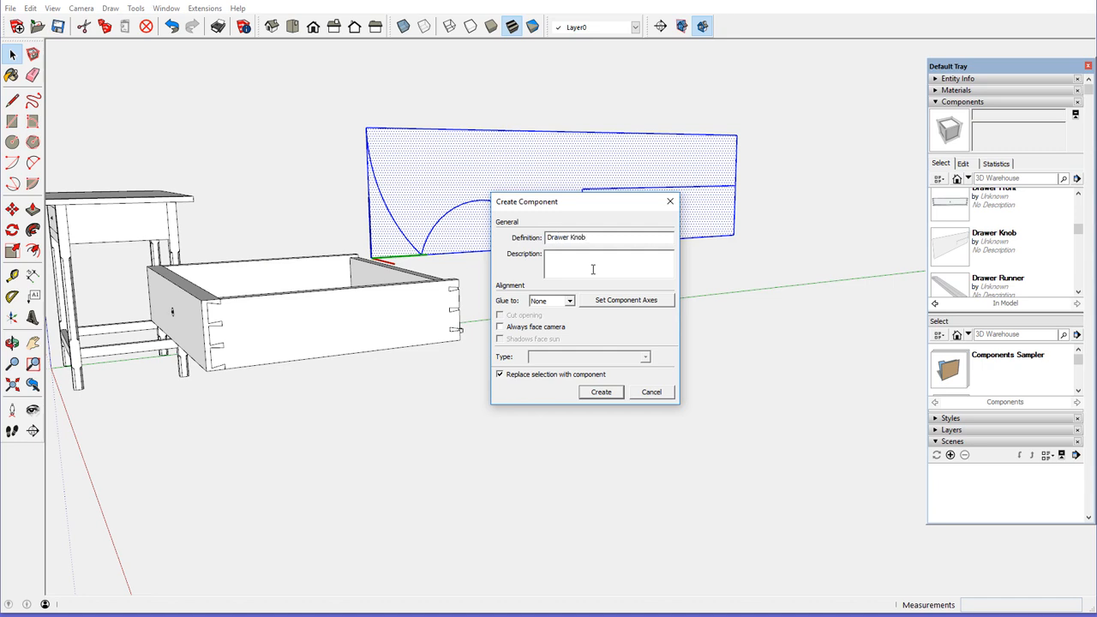
{"action": "key", "text": "Return"}
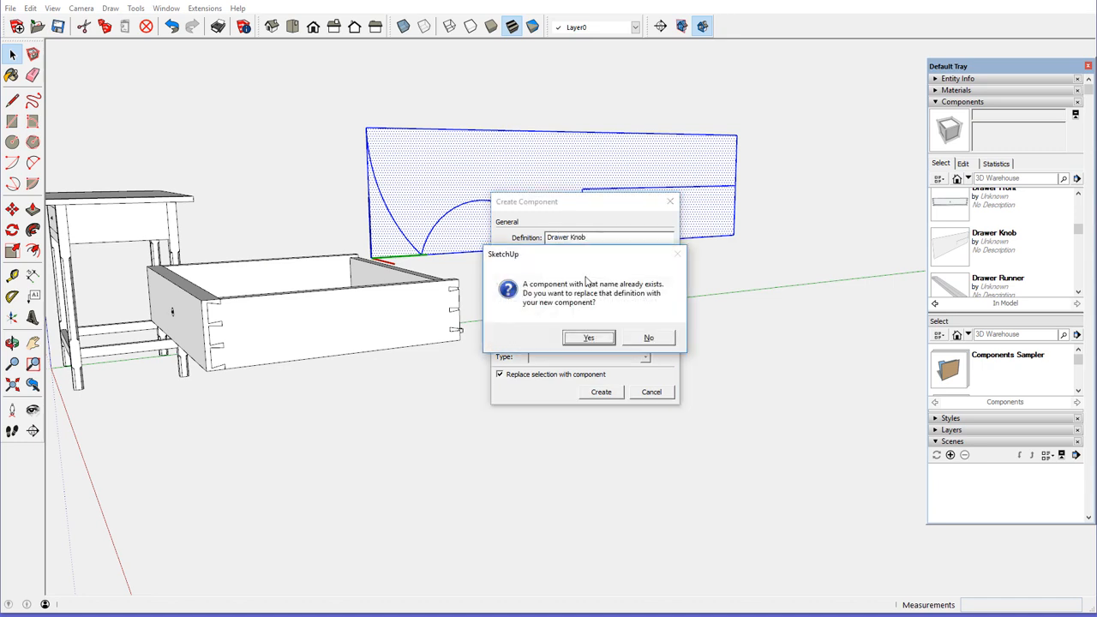
{"action": "left_click", "coordinate": [589, 339]}
Step: Erase the waste edges below and in front of the curved profile inside the Drawer Knob component, and close it
{"action": "middle_click_drag", "start_coordinate": [561, 220], "coordinate": [559, 255]}
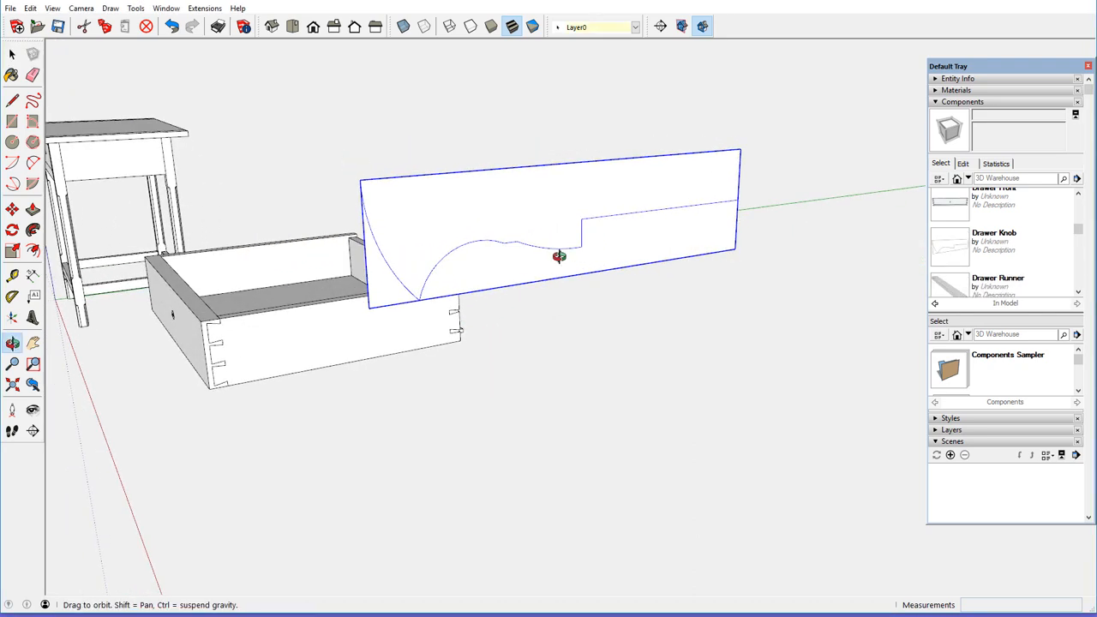
{"action": "right_click", "coordinate": [545, 214]}
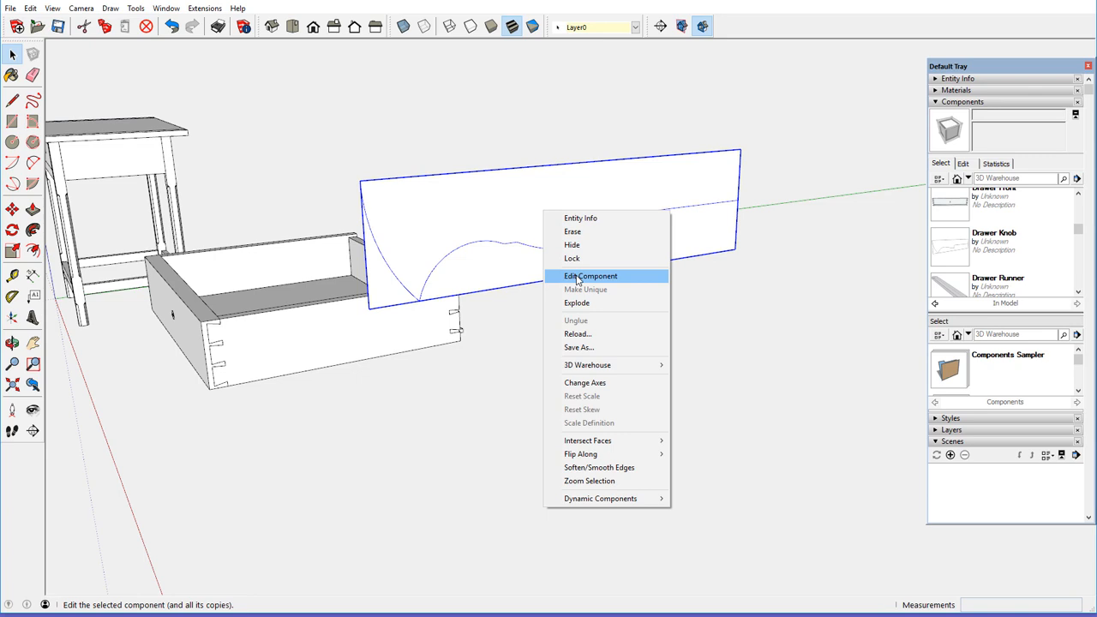
{"action": "left_click", "coordinate": [578, 276]}
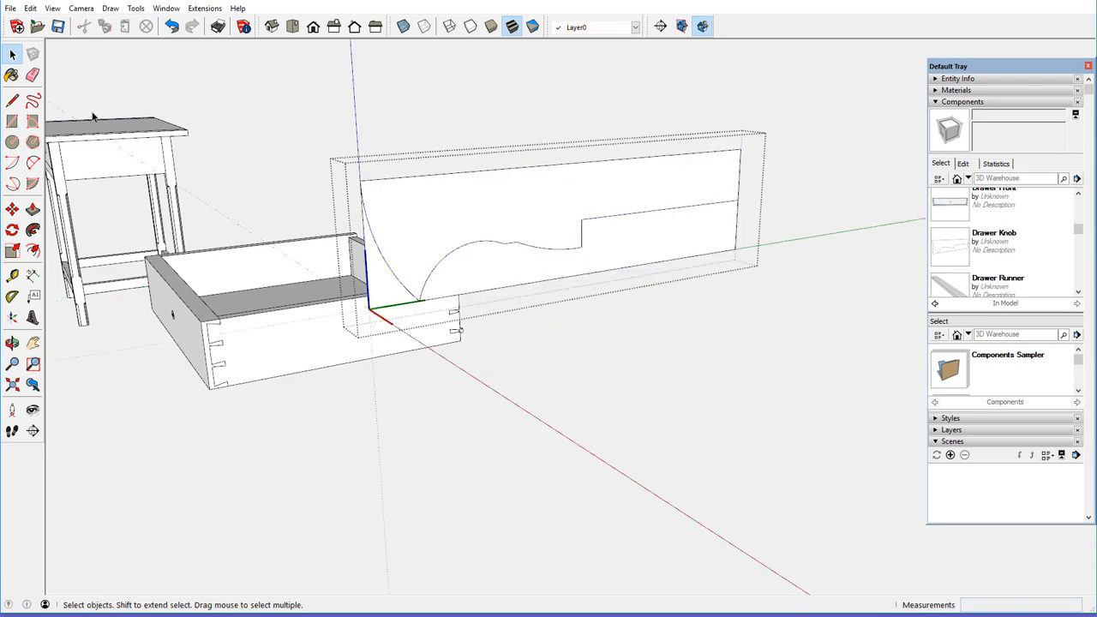
{"action": "left_click", "coordinate": [32, 75]}
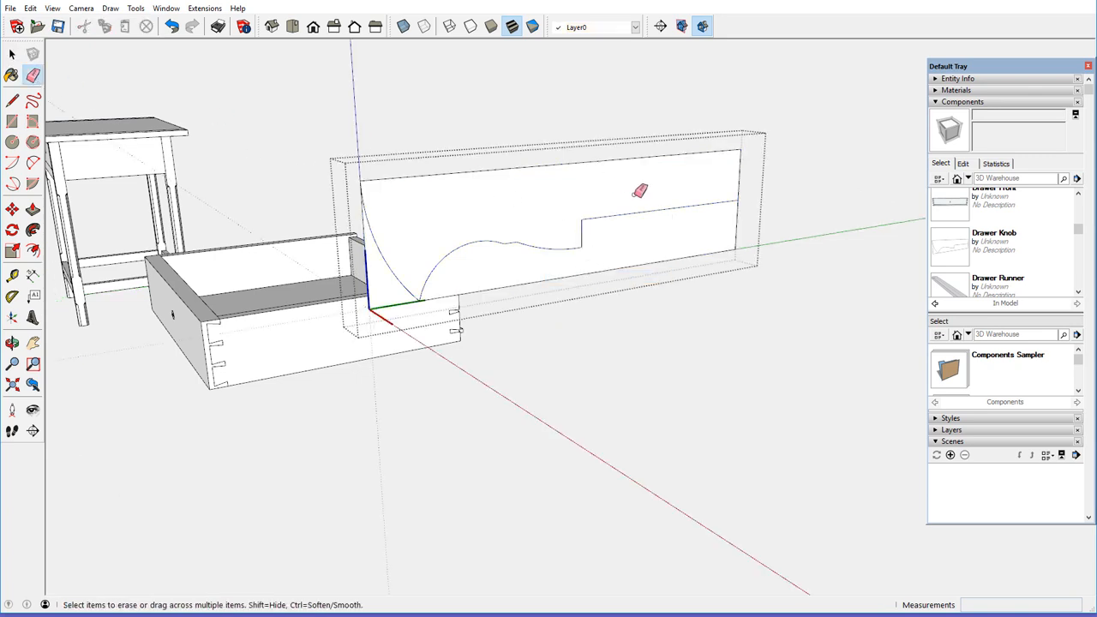
{"action": "left_click", "coordinate": [742, 247]}
{"action": "mouse_move", "coordinate": [555, 211]}
{"action": "middle_mouse_down"}
{"action": "mouse_move", "coordinate": [550, 195]}
{"action": "mouse_move", "coordinate": [576, 170]}
{"action": "middle_mouse_up"}
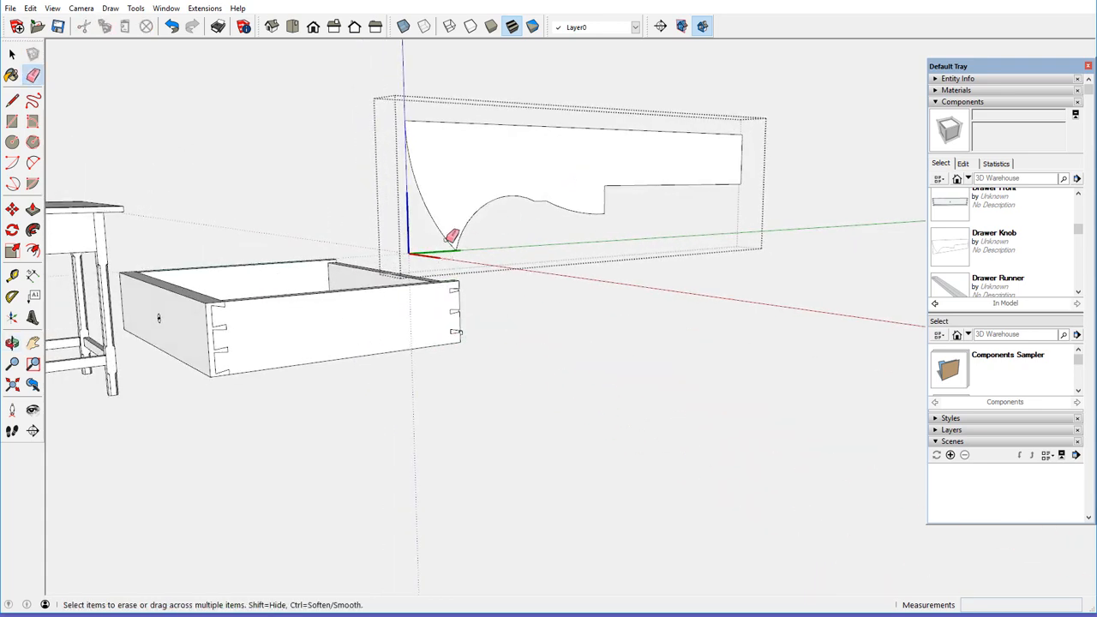
{"action": "mouse_move", "coordinate": [455, 191]}
{"action": "middle_mouse_down"}
{"action": "mouse_move", "coordinate": [450, 238]}
{"action": "mouse_move", "coordinate": [435, 246]}
{"action": "middle_mouse_up"}
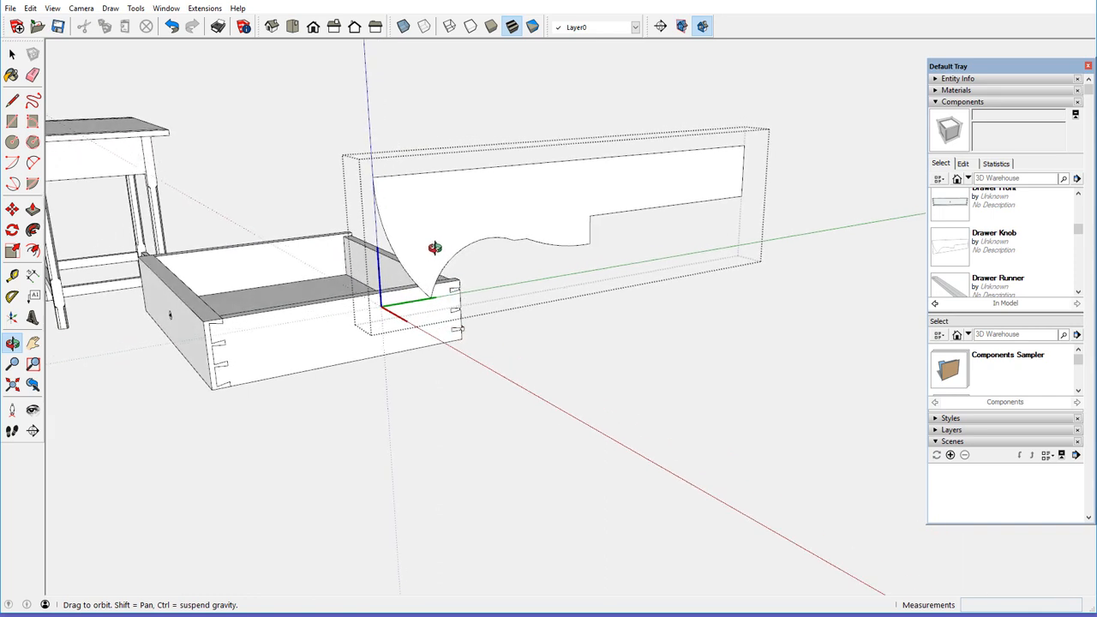
{"action": "scroll", "coordinate": [436, 236], "scroll_direction": "down", "scroll_amount": 1}
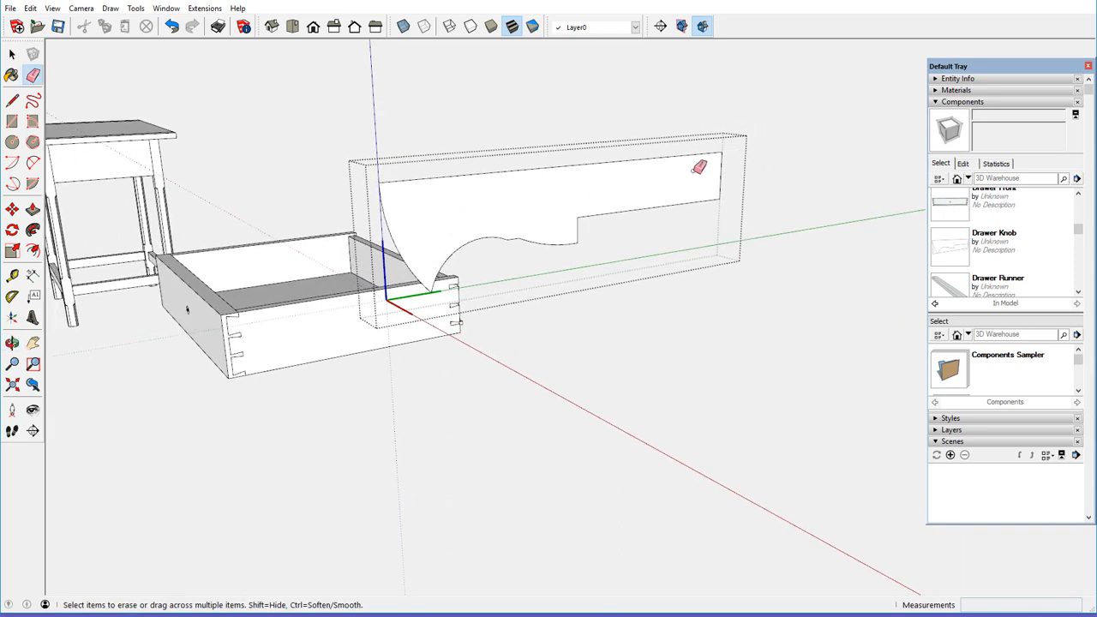
{"action": "scroll", "coordinate": [699, 167], "scroll_direction": "up", "scroll_amount": 1}
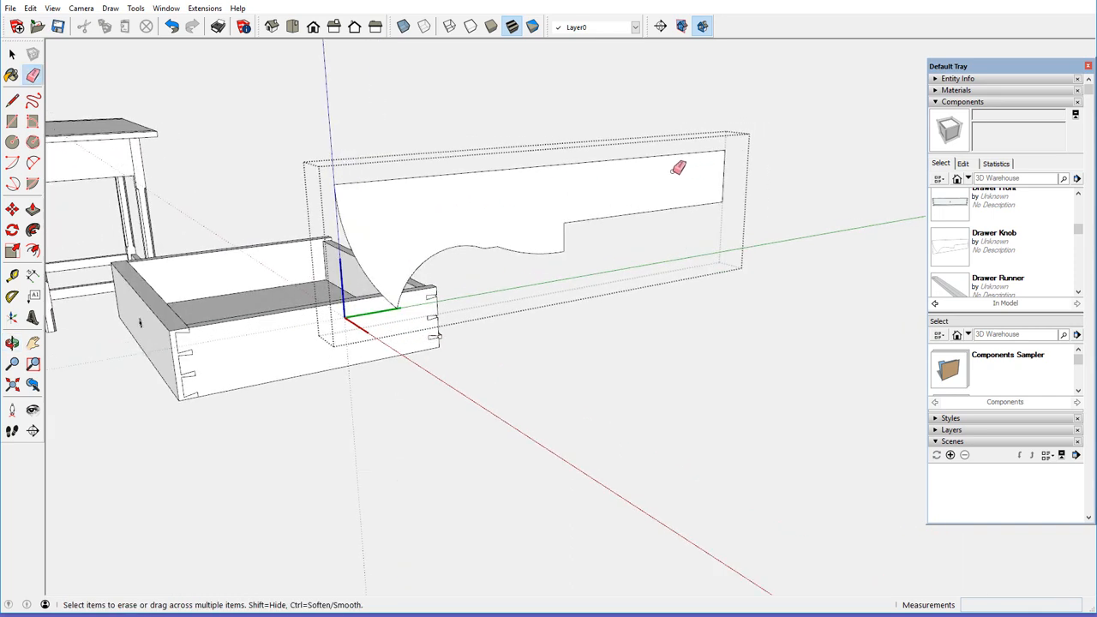
{"action": "right_click", "coordinate": [676, 93]}
{"action": "left_click", "coordinate": [711, 101]}
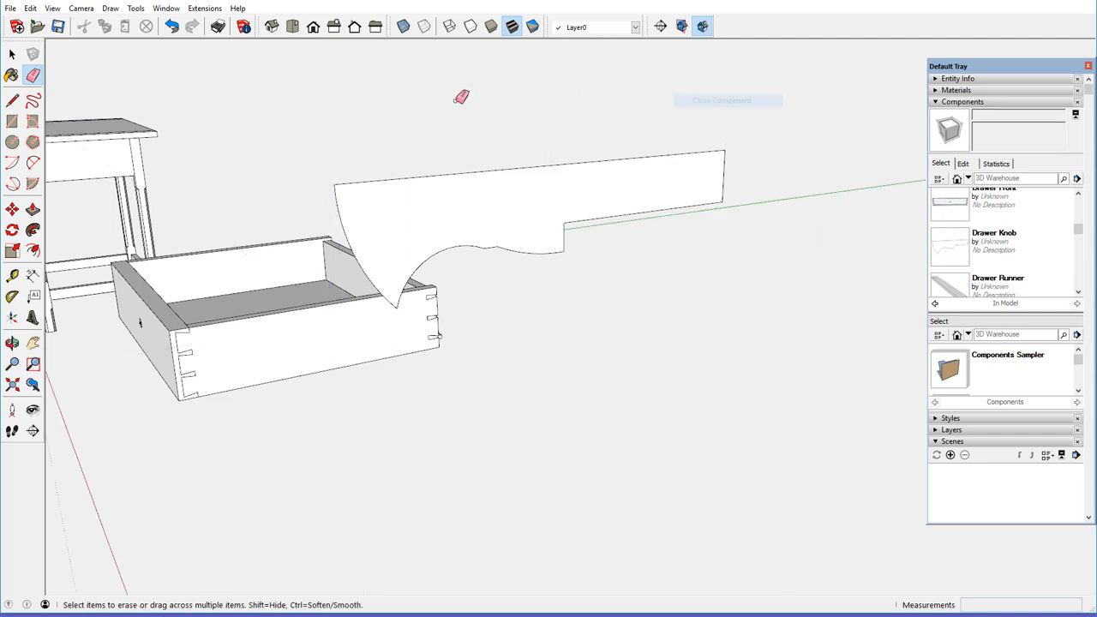
Step: Draw a circle of about 4 37/64" radius centred on the upper corner of the tenon's end, perpendicular to the knob's axis
{"action": "left_click", "coordinate": [12, 142]}
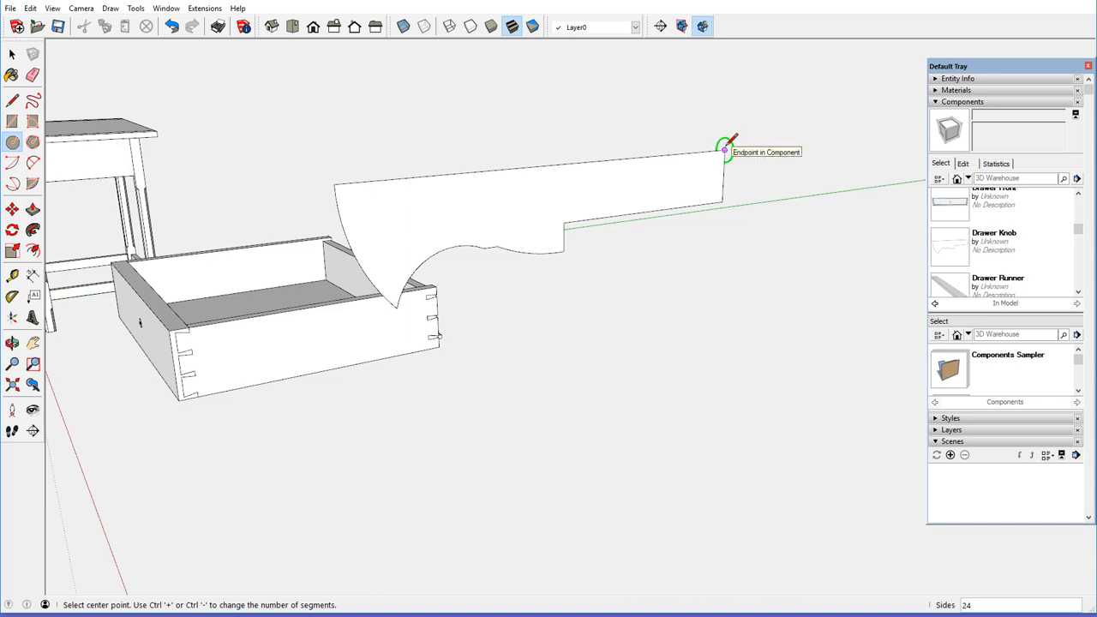
{"action": "left_click", "coordinate": [724, 150]}
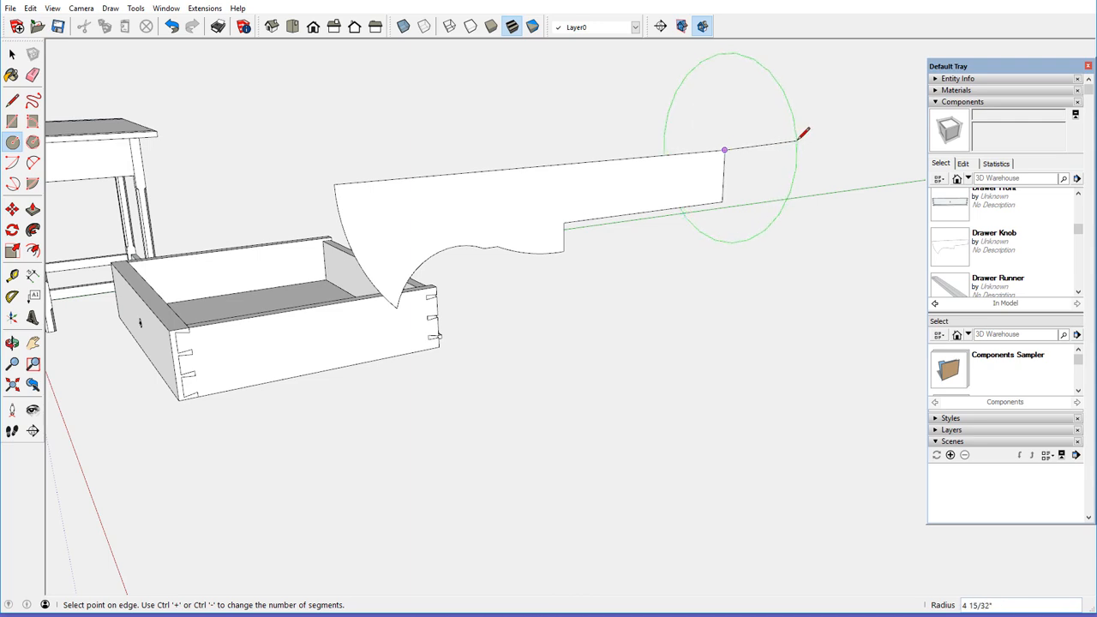
{"action": "left_click", "coordinate": [800, 138]}
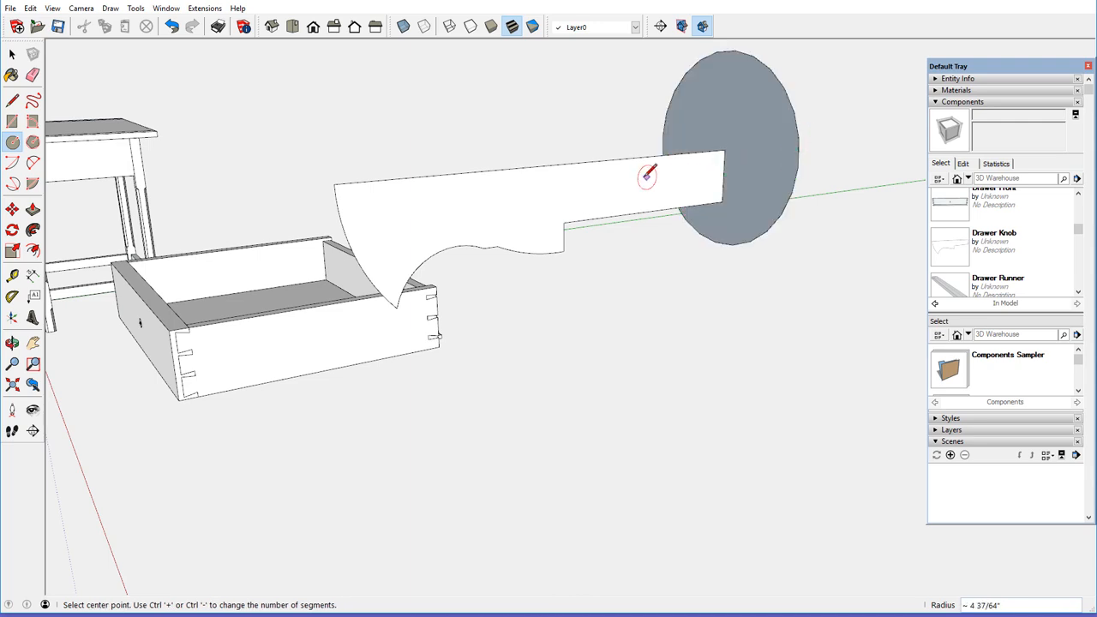
{"action": "scroll", "coordinate": [644, 181], "scroll_direction": "down", "scroll_amount": 2}
{"action": "middle_click_drag", "start_coordinate": [631, 183], "coordinate": [658, 177]}
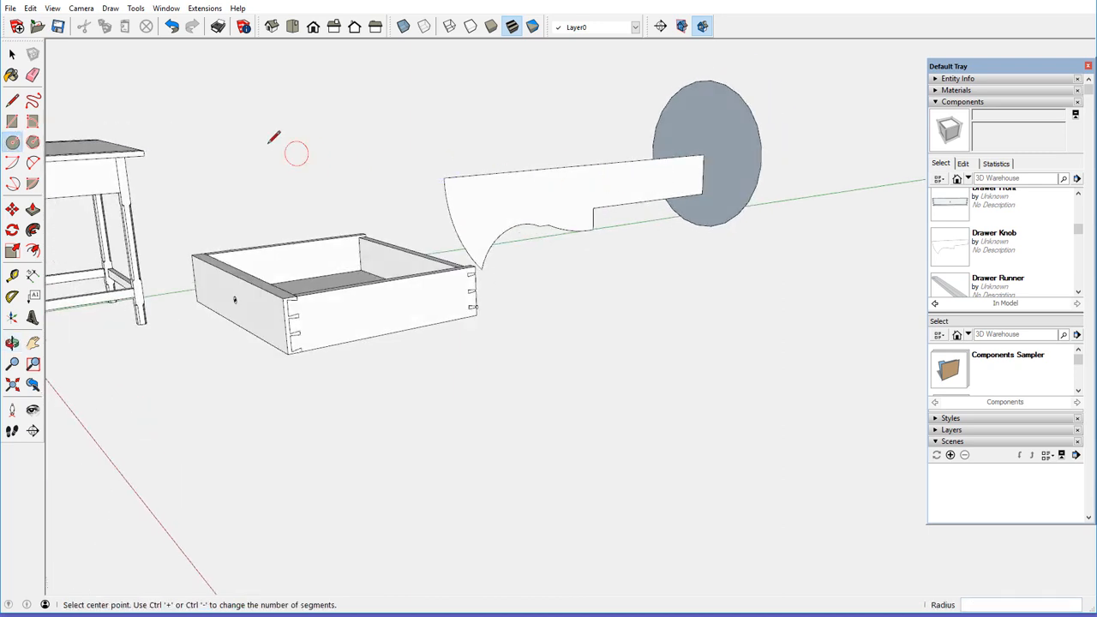
Step: Revolve the Drawer Knob component's profile face around the circle with Follow Me, and close the component
{"action": "left_click", "coordinate": [12, 53]}
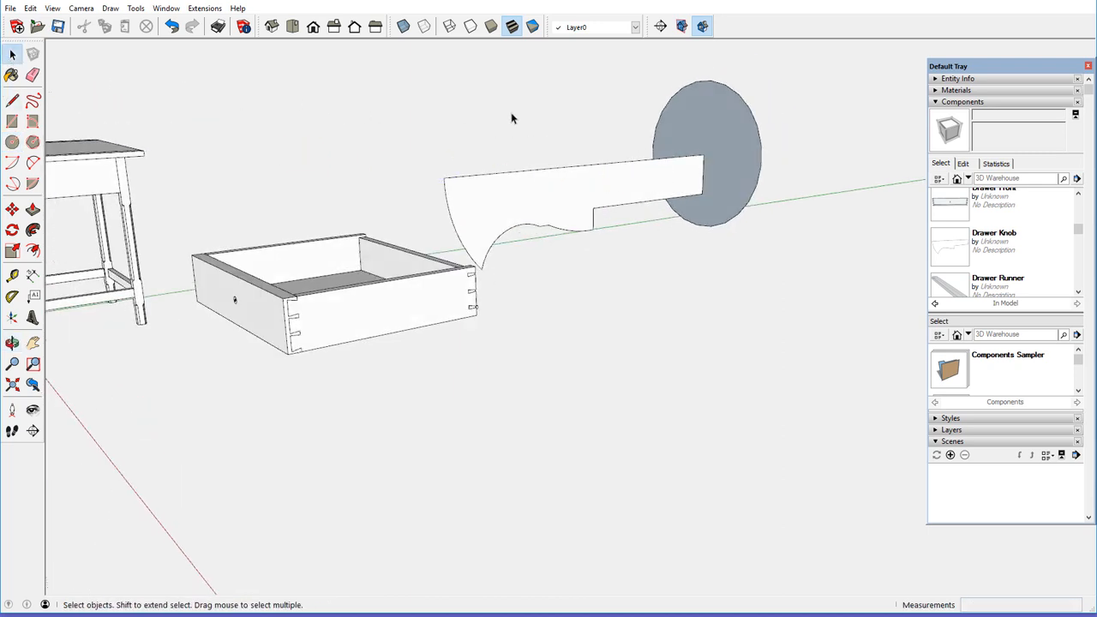
{"action": "double_click", "coordinate": [731, 122]}
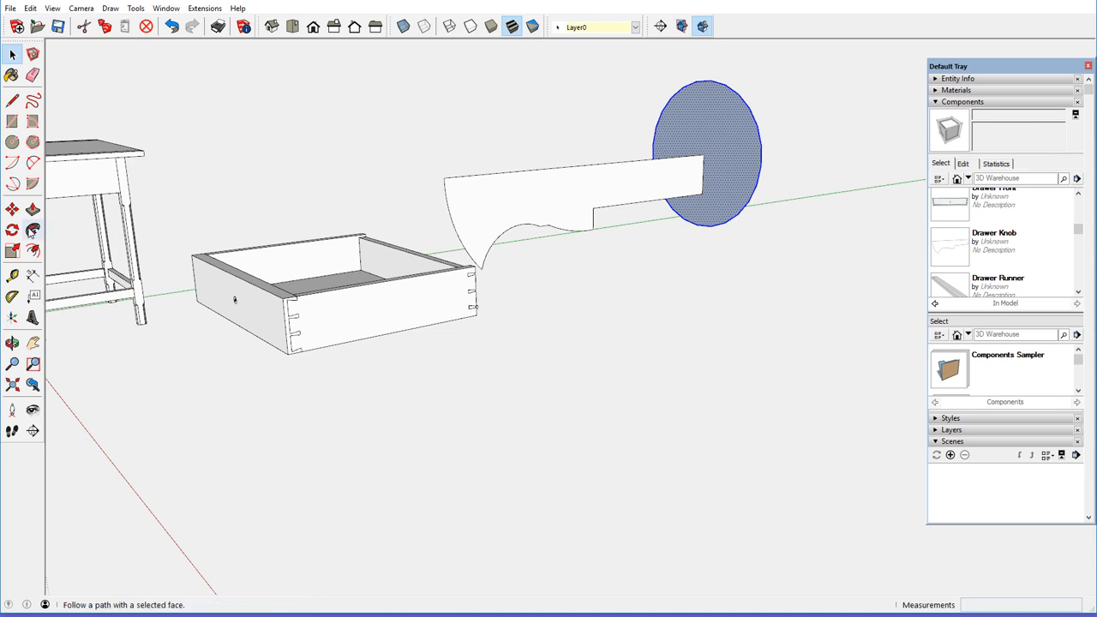
{"action": "left_click", "coordinate": [33, 230]}
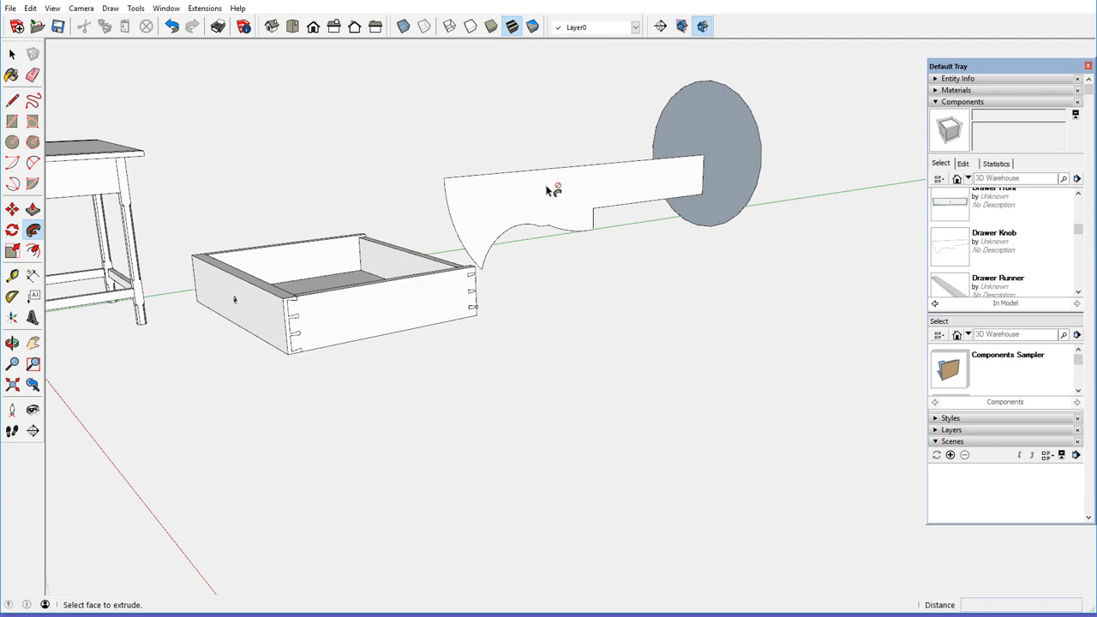
{"action": "right_click", "coordinate": [583, 186]}
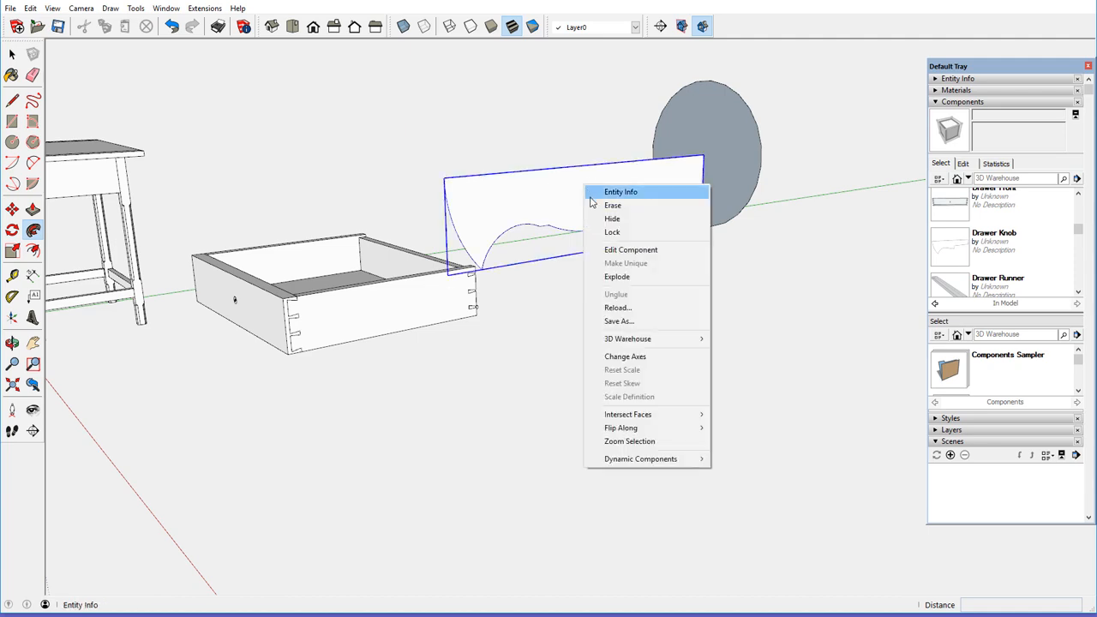
{"action": "left_click", "coordinate": [610, 250]}
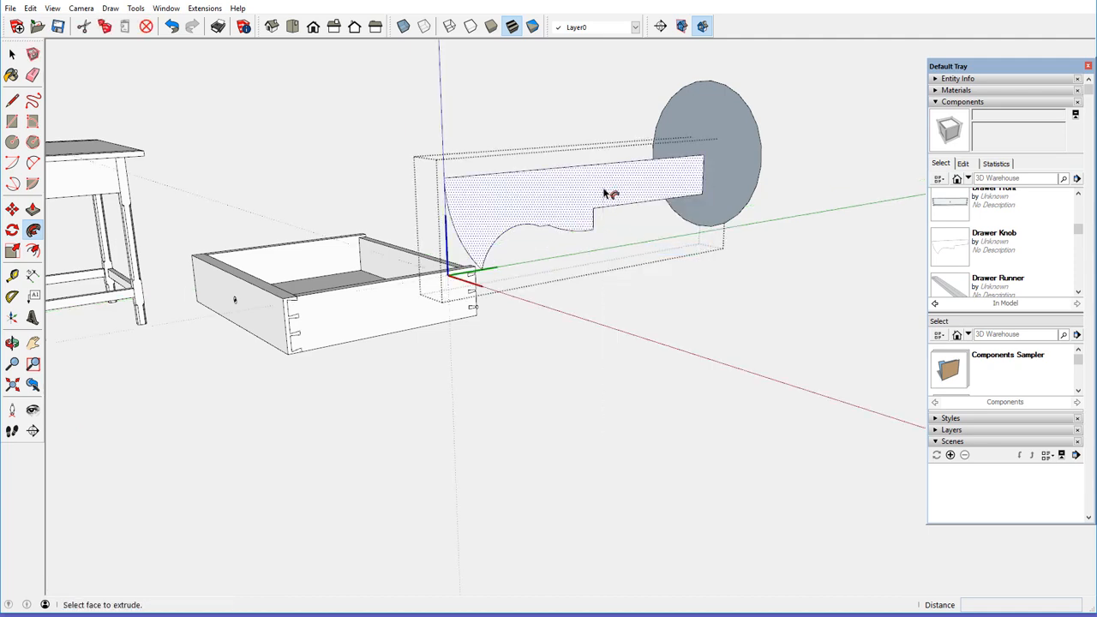
{"action": "left_click", "coordinate": [606, 193]}
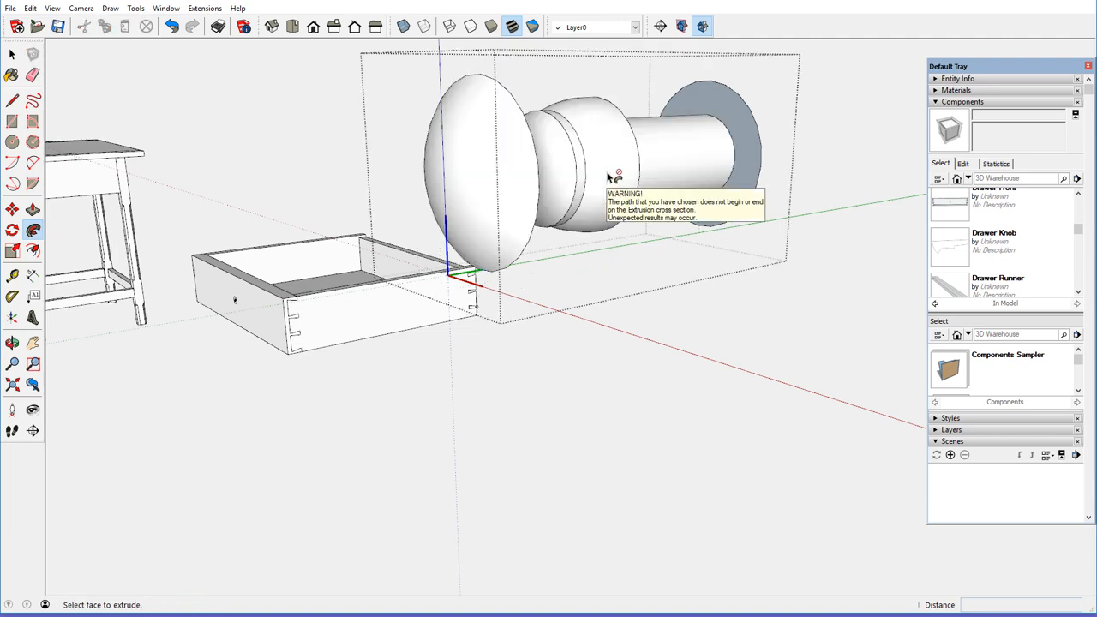
{"action": "middle_click_drag", "start_coordinate": [612, 177], "coordinate": [573, 220]}
{"action": "key", "text": "p"}
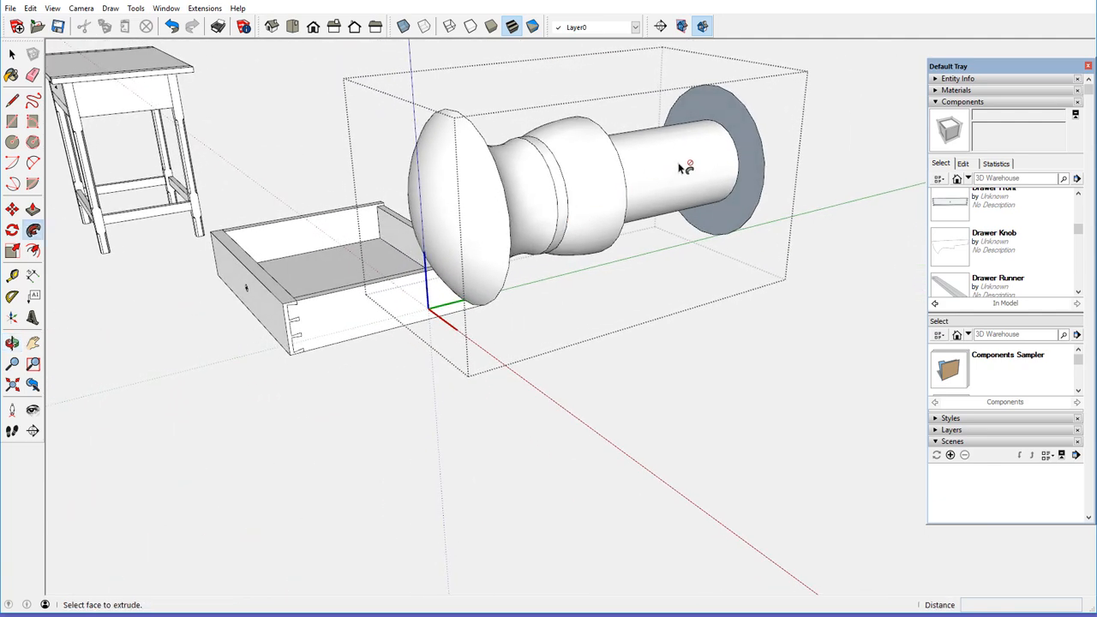
{"action": "right_click", "coordinate": [816, 126]}
{"action": "left_click", "coordinate": [853, 127]}
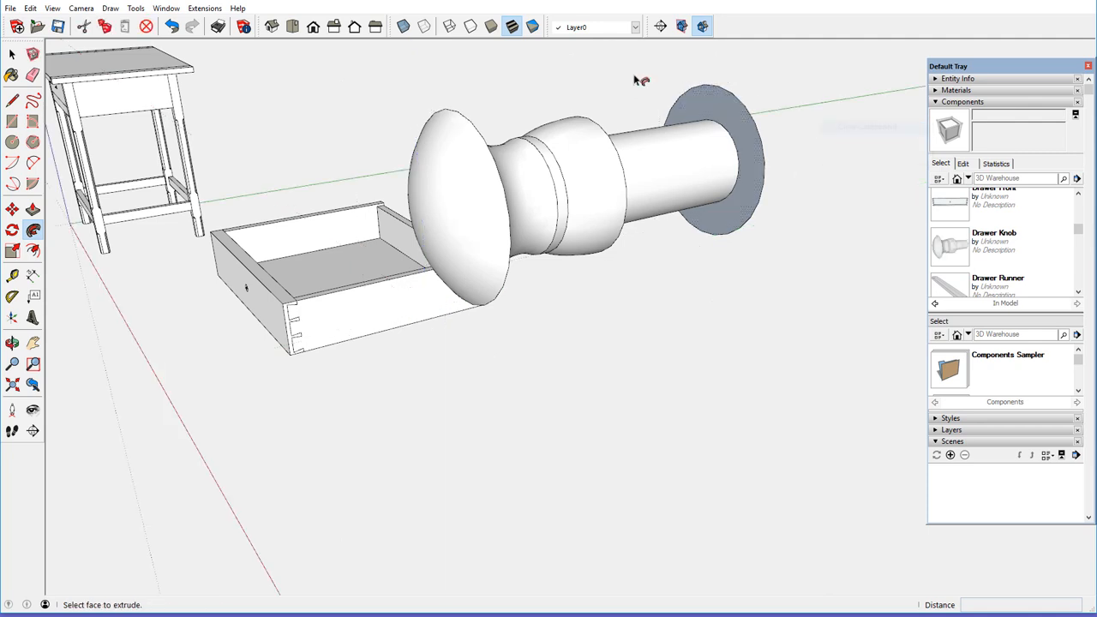
Step: Erase the Follow Me path circle at the end of the knob's tenon
{"action": "left_click", "coordinate": [33, 76]}
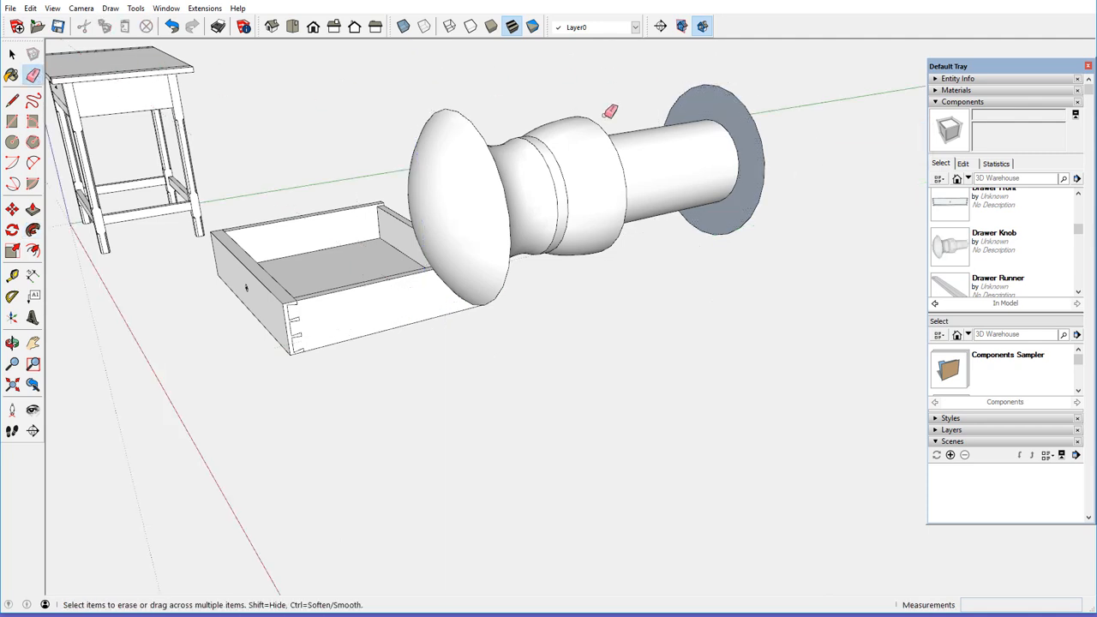
{"action": "left_click", "coordinate": [748, 102]}
{"action": "key", "text": "o"}
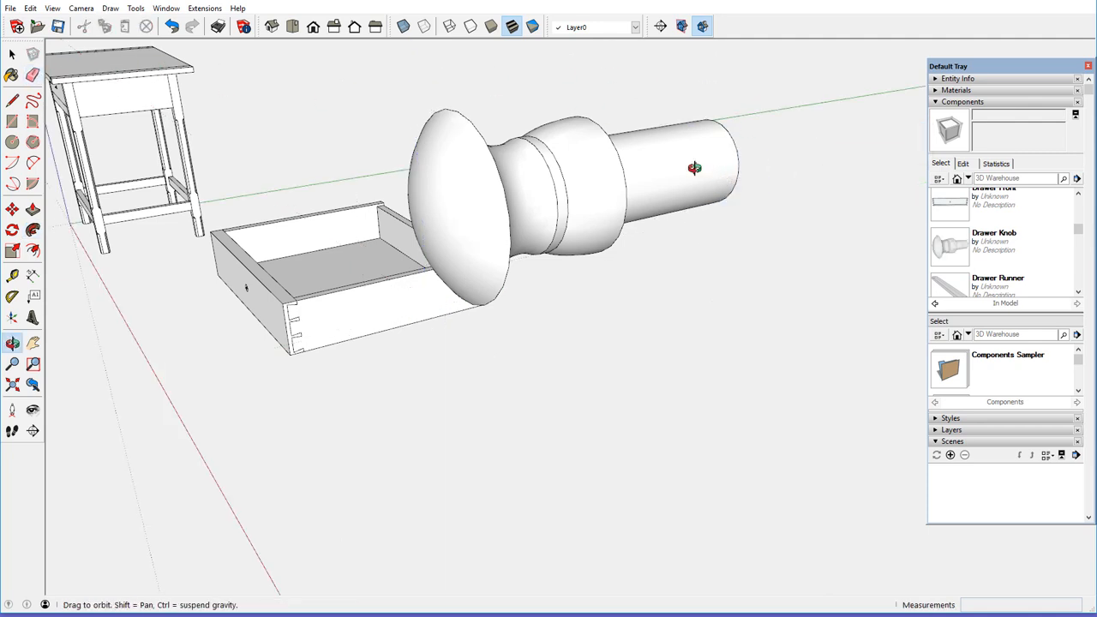
{"action": "left_click_drag", "start_coordinate": [694, 167], "coordinate": [324, 172]}
{"action": "key", "text": "e"}
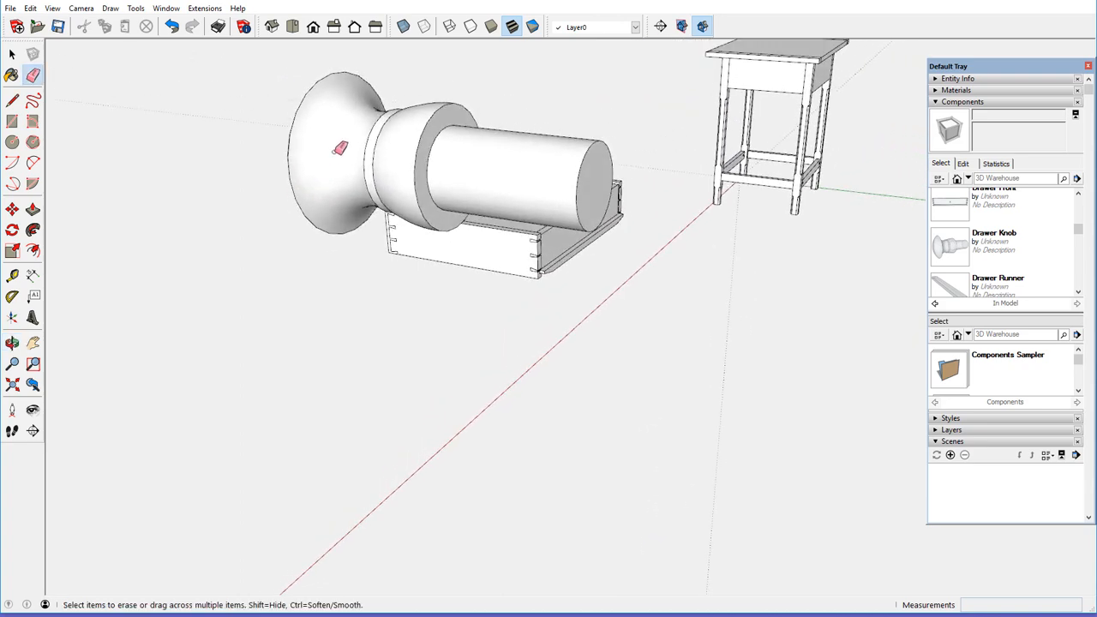
Step: Undo the erasure of the path circle at the knob's tenon end
{"action": "right_click", "coordinate": [337, 154]}
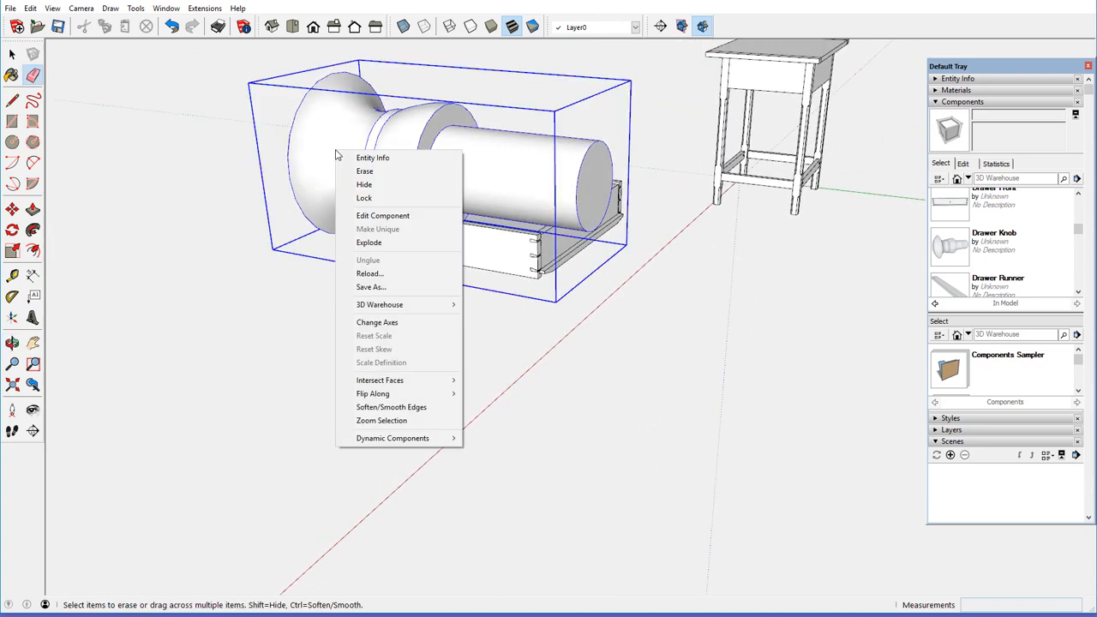
{"action": "left_click", "coordinate": [382, 215]}
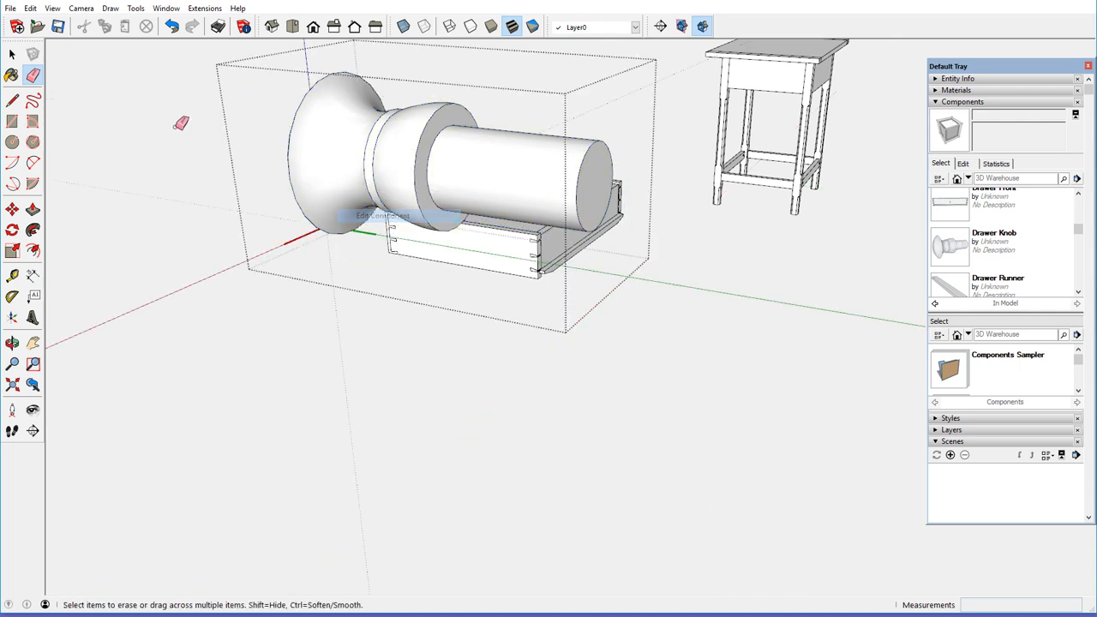
{"action": "left_click", "coordinate": [14, 101]}
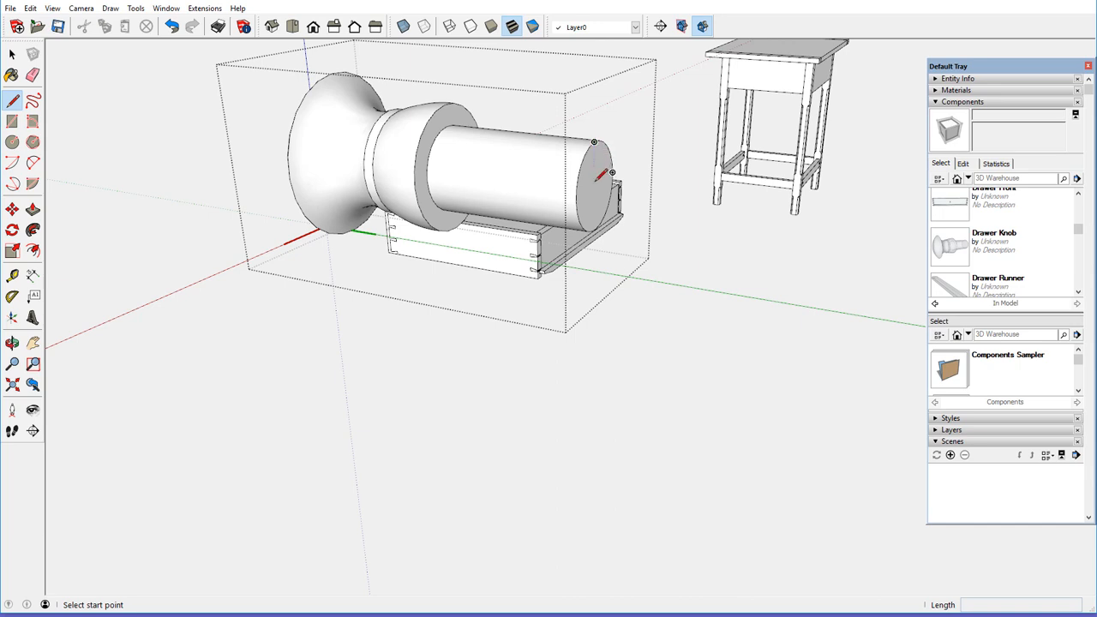
{"action": "left_click", "coordinate": [172, 26]}
{"action": "left_click", "coordinate": [172, 27]}
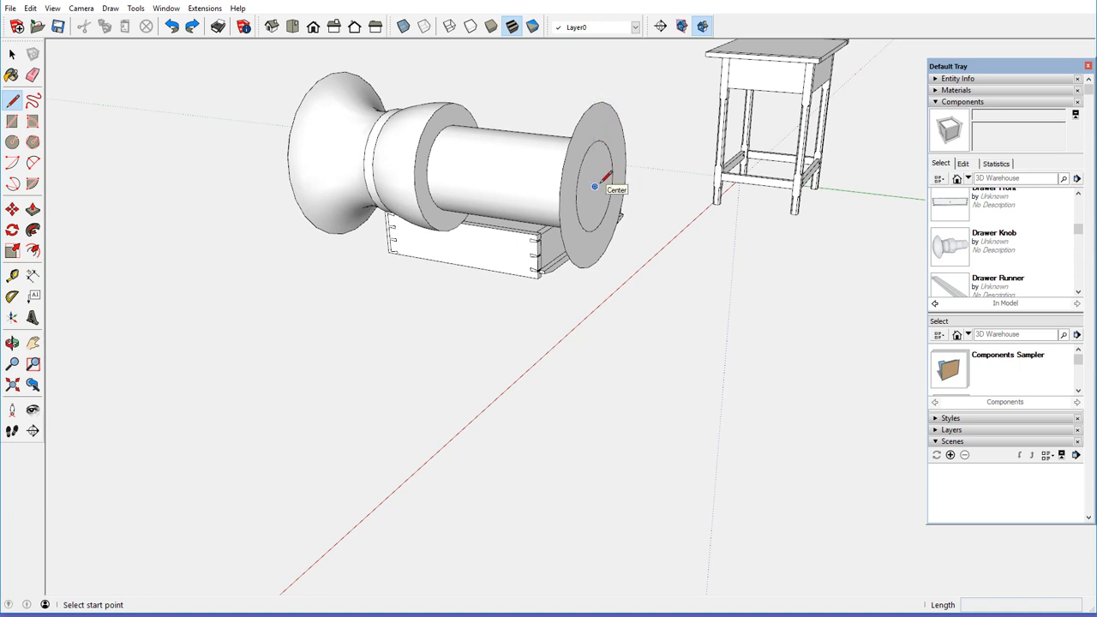
Step: Open the Drawer Knob component and draw a line from the path circle's centre along the knob's axis to beyond its front face
{"action": "right_click", "coordinate": [522, 165]}
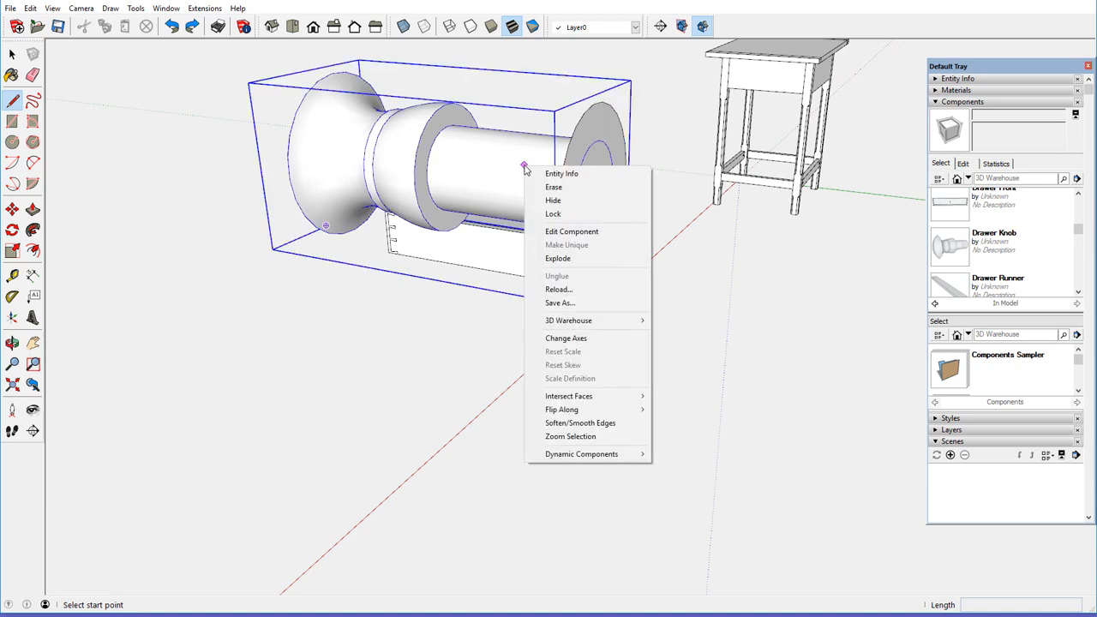
{"action": "left_click", "coordinate": [558, 232]}
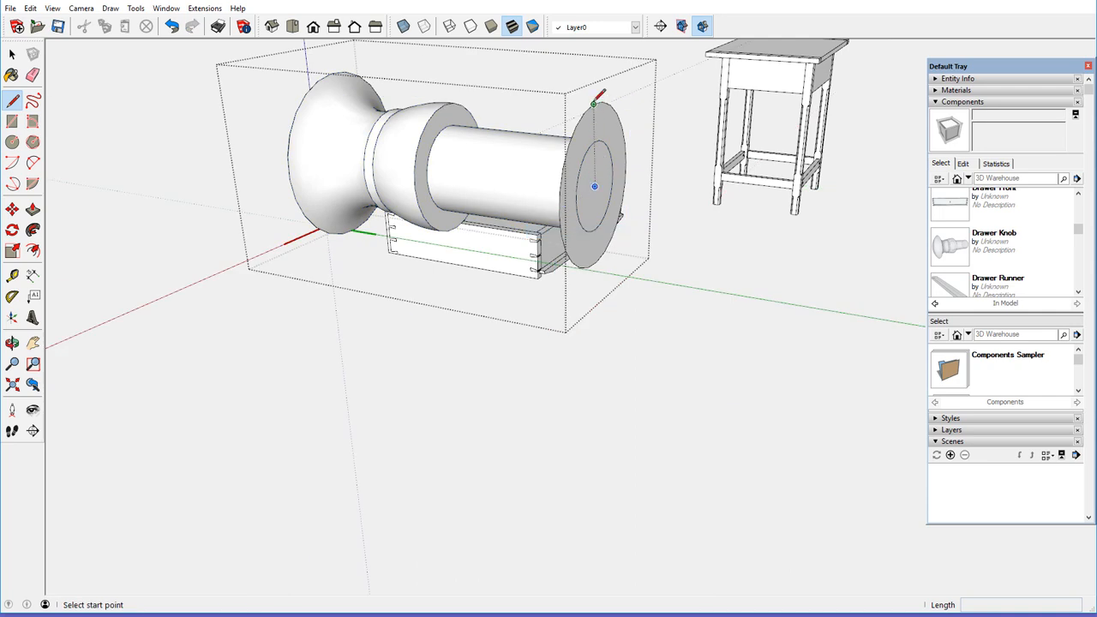
{"action": "left_click", "coordinate": [594, 186]}
{"action": "middle_click_drag", "start_coordinate": [335, 142], "coordinate": [617, 166]}
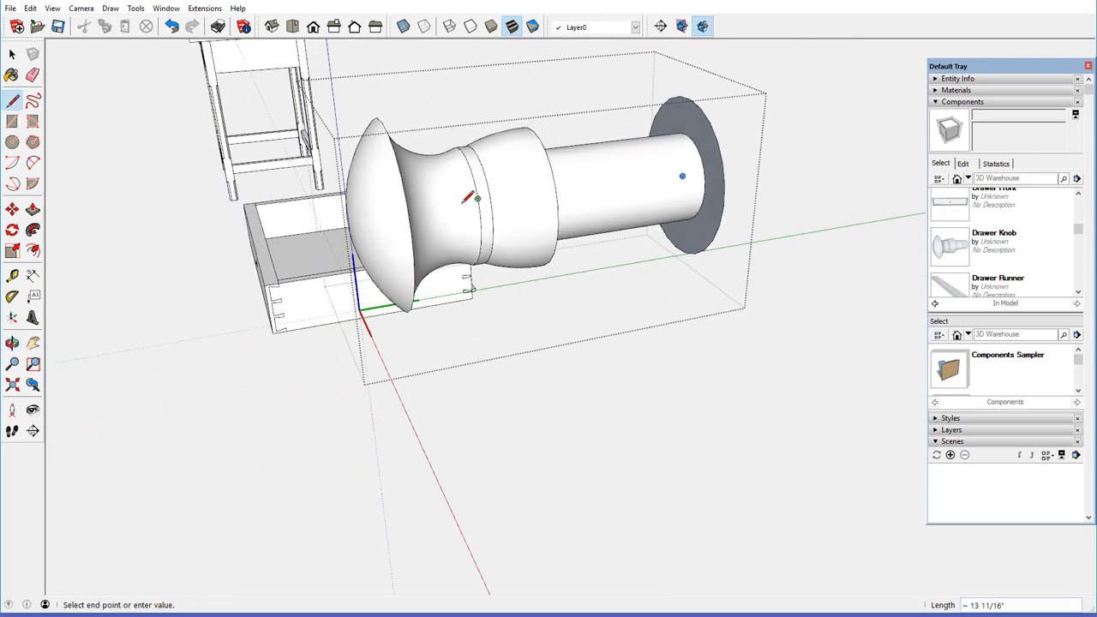
{"action": "middle_click_drag", "start_coordinate": [379, 208], "coordinate": [469, 195]}
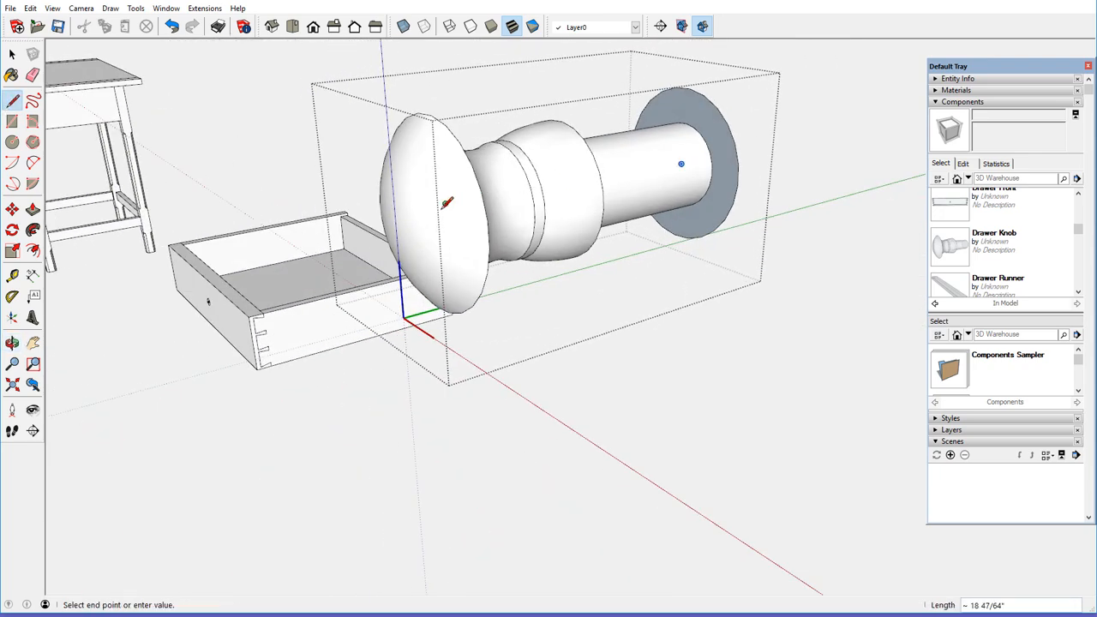
{"action": "left_click", "coordinate": [378, 221]}
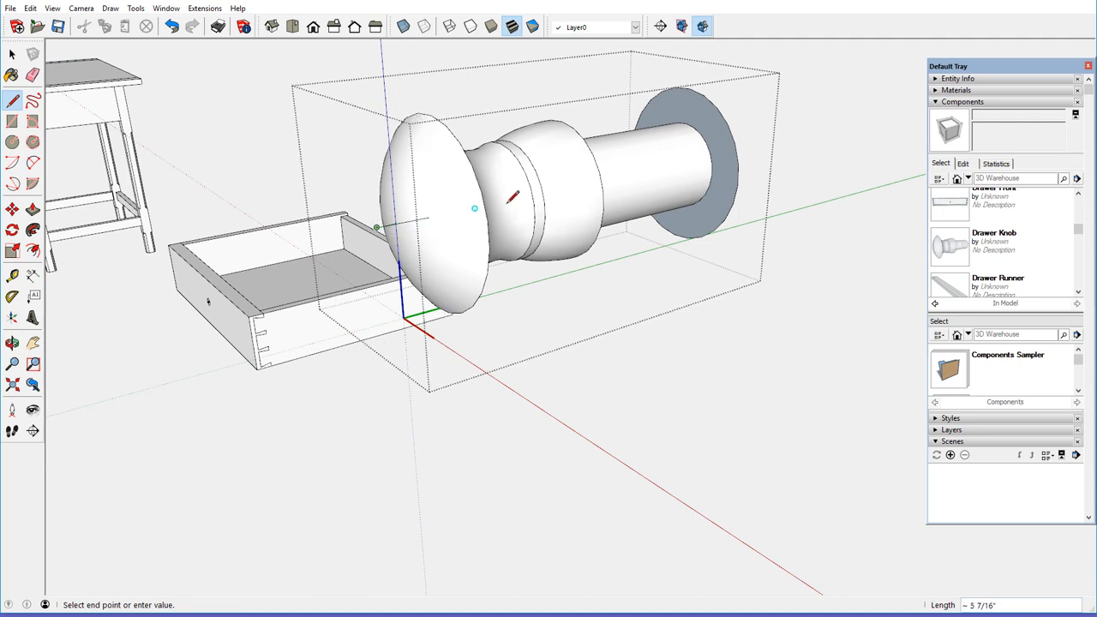
Step: Extend the knob's axis line beyond the tenon's end and close the component
{"action": "mouse_move", "coordinate": [754, 144]}
{"action": "middle_mouse_down"}
{"action": "mouse_move", "coordinate": [606, 186]}
{"action": "mouse_move", "coordinate": [623, 183]}
{"action": "mouse_move", "coordinate": [562, 182]}
{"action": "mouse_move", "coordinate": [649, 188]}
{"action": "middle_mouse_up"}
{"action": "left_click", "coordinate": [746, 171]}
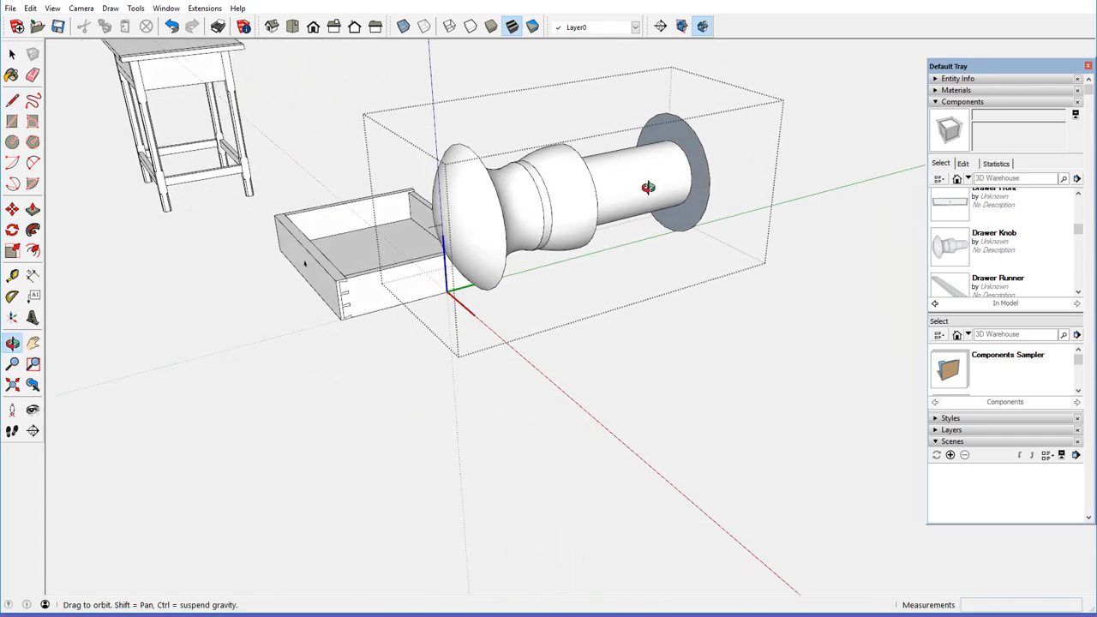
{"action": "right_click", "coordinate": [731, 55]}
{"action": "left_click", "coordinate": [755, 62]}
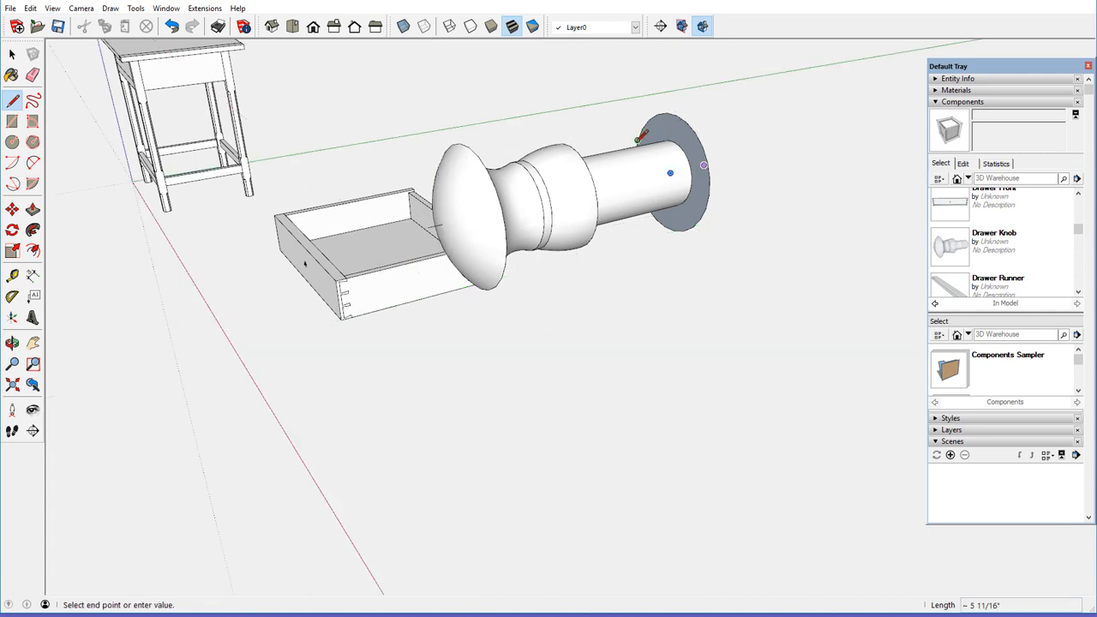
Step: Erase the Follow Me path circle at the end of the knob's tenon
{"action": "middle_click_drag", "start_coordinate": [600, 171], "coordinate": [639, 168]}
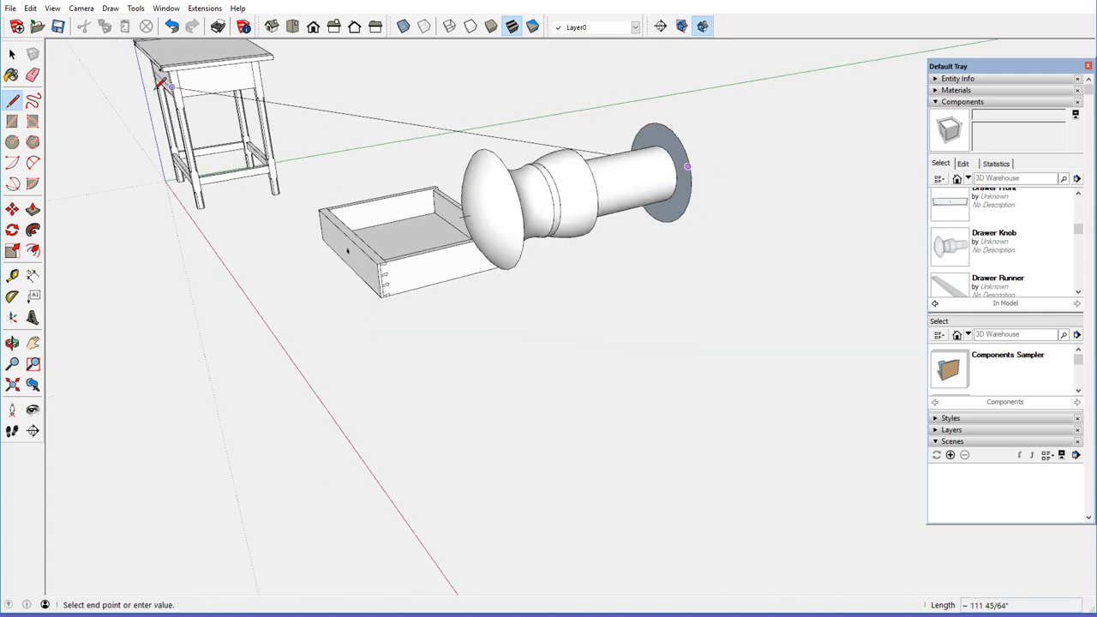
{"action": "left_click", "coordinate": [32, 74]}
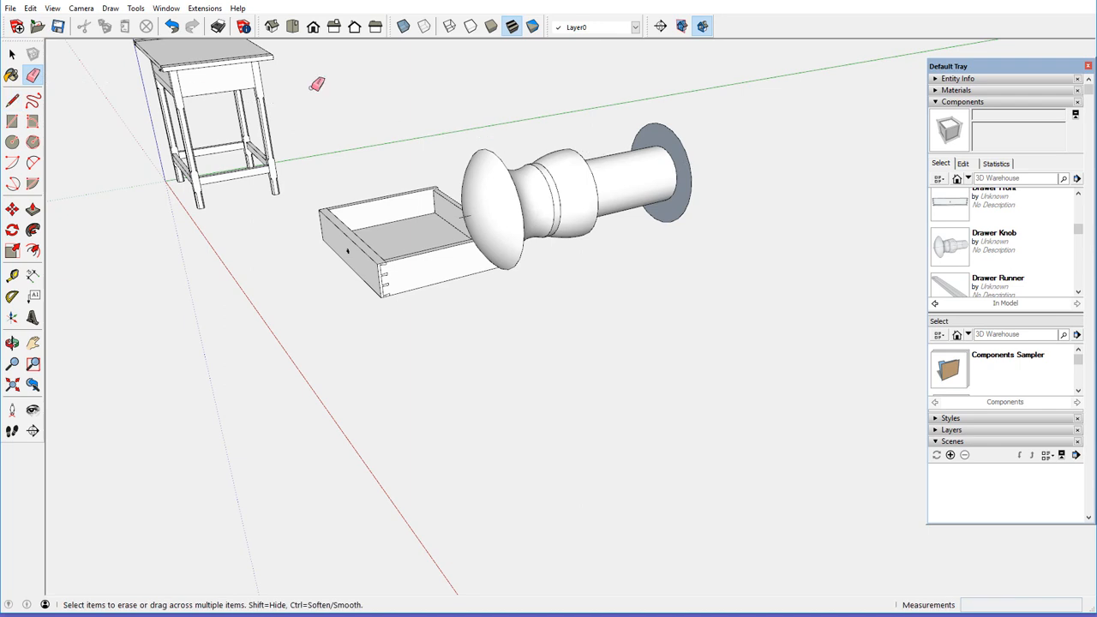
{"action": "left_click", "coordinate": [670, 125]}
{"action": "mouse_move", "coordinate": [679, 148]}
{"action": "middle_mouse_down"}
{"action": "mouse_move", "coordinate": [667, 159]}
{"action": "mouse_move", "coordinate": [653, 140]}
{"action": "mouse_move", "coordinate": [663, 157]}
{"action": "mouse_move", "coordinate": [683, 157]}
{"action": "middle_mouse_up"}
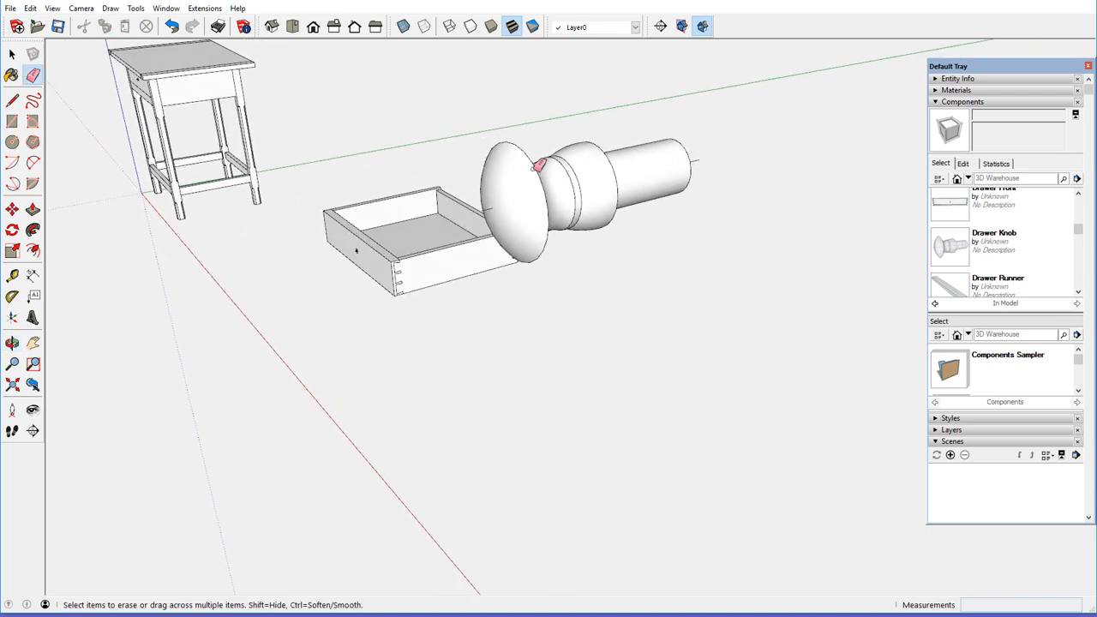
{"action": "scroll", "coordinate": [556, 169], "scroll_direction": "up", "scroll_amount": 2}
{"action": "middle_click_drag", "start_coordinate": [539, 176], "coordinate": [548, 173]}
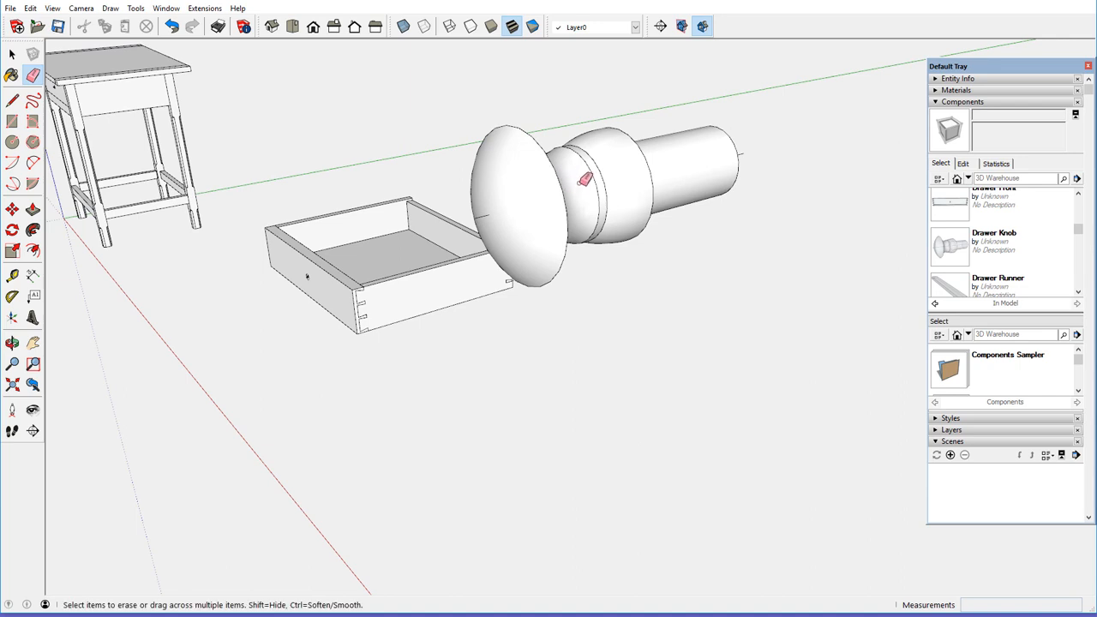
{"action": "mouse_move", "coordinate": [605, 171]}
{"action": "middle_mouse_down"}
{"action": "mouse_move", "coordinate": [585, 185]}
{"action": "mouse_move", "coordinate": [587, 177]}
{"action": "middle_mouse_up"}
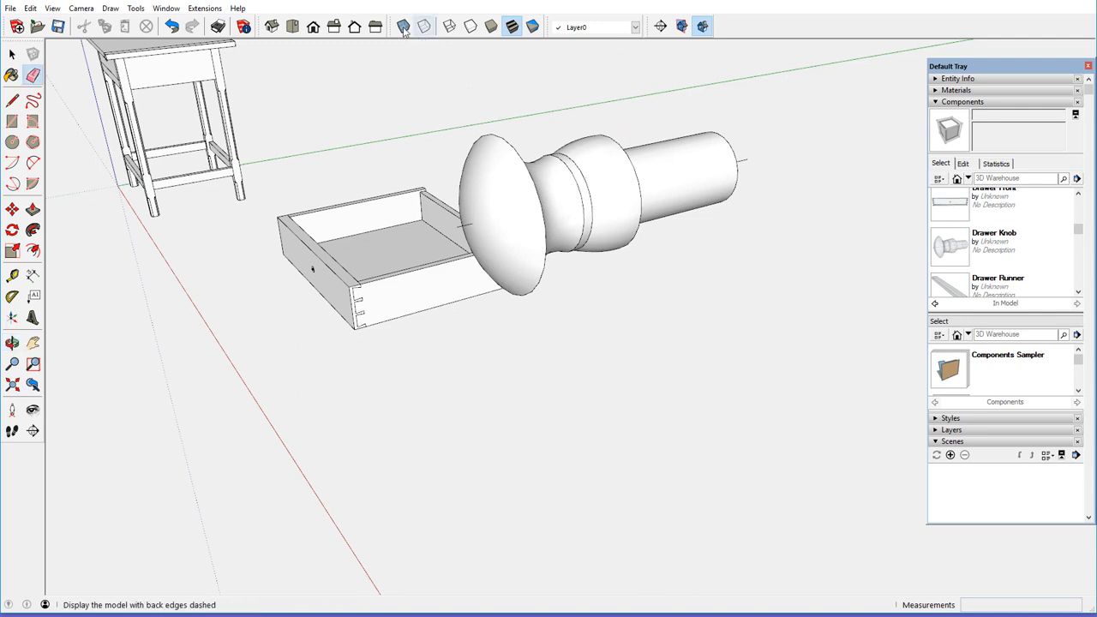
Step: Select the Drawer Knob component and scale it uniformly about its opposite corner by a factor of 0.1
{"action": "right_click", "coordinate": [555, 182]}
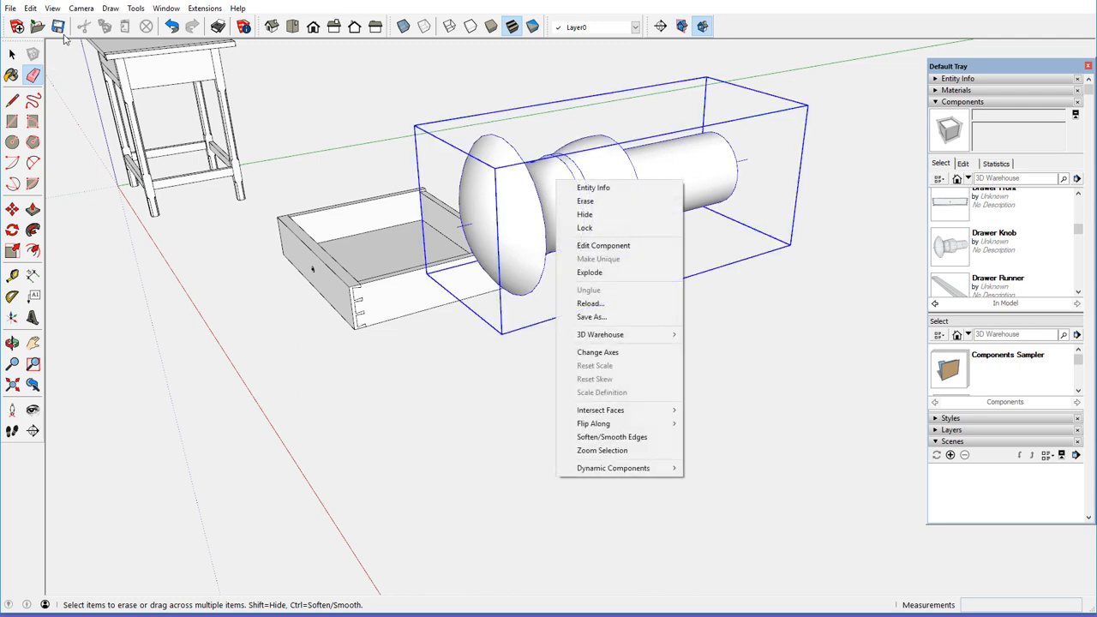
{"action": "left_click", "coordinate": [12, 54]}
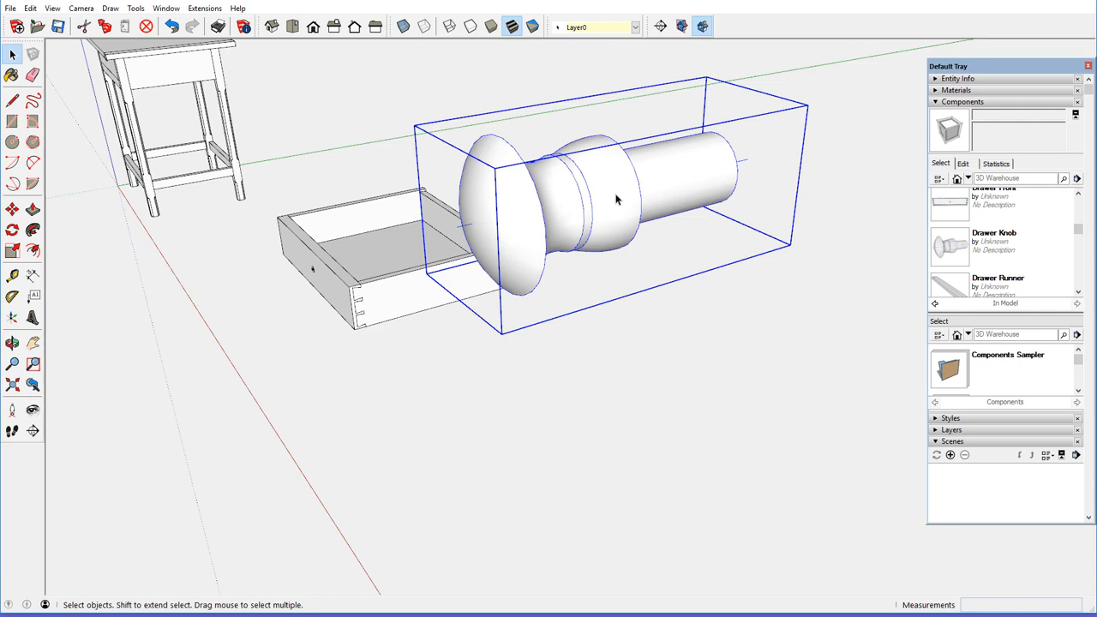
{"action": "left_click", "coordinate": [12, 251]}
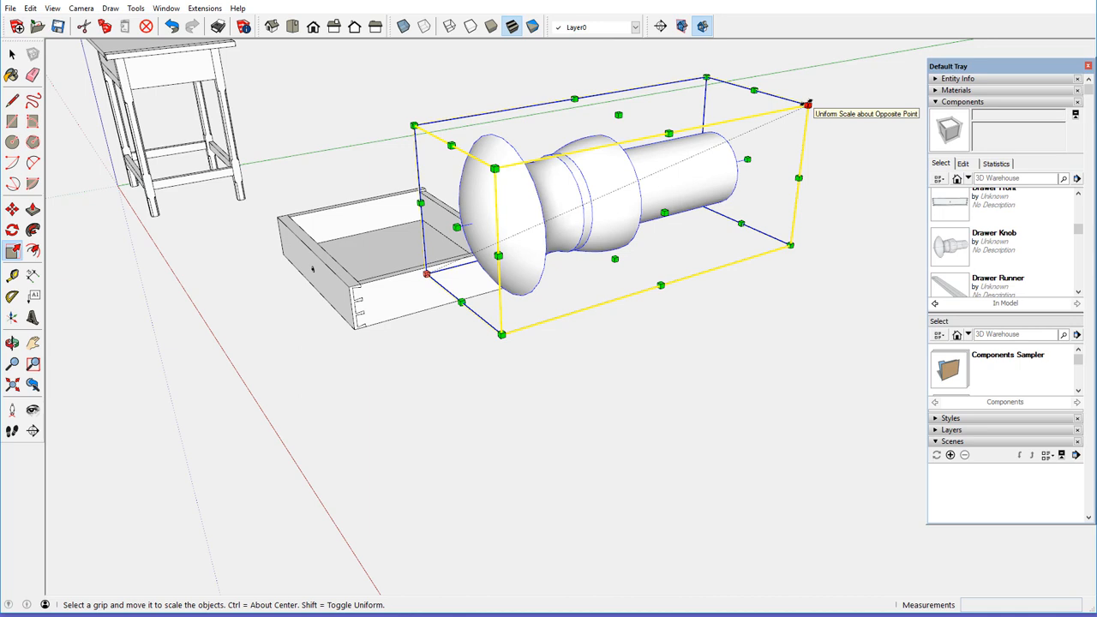
{"action": "left_click_drag", "start_coordinate": [806, 104], "coordinate": [657, 220]}
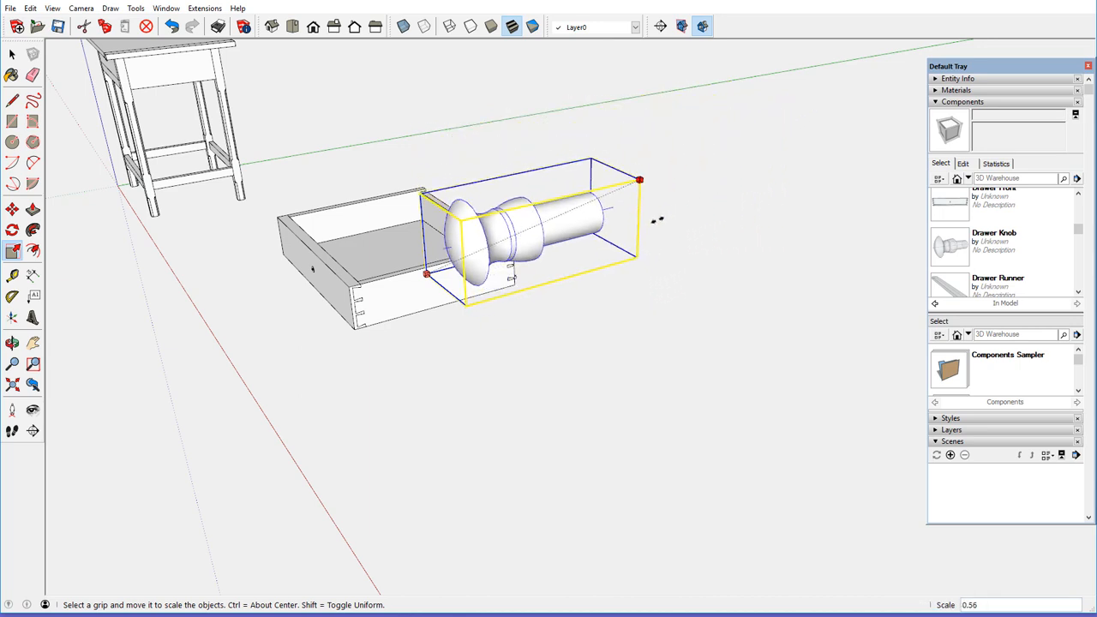
{"action": "type", "text": ".1"}
{"action": "key", "text": "Return"}
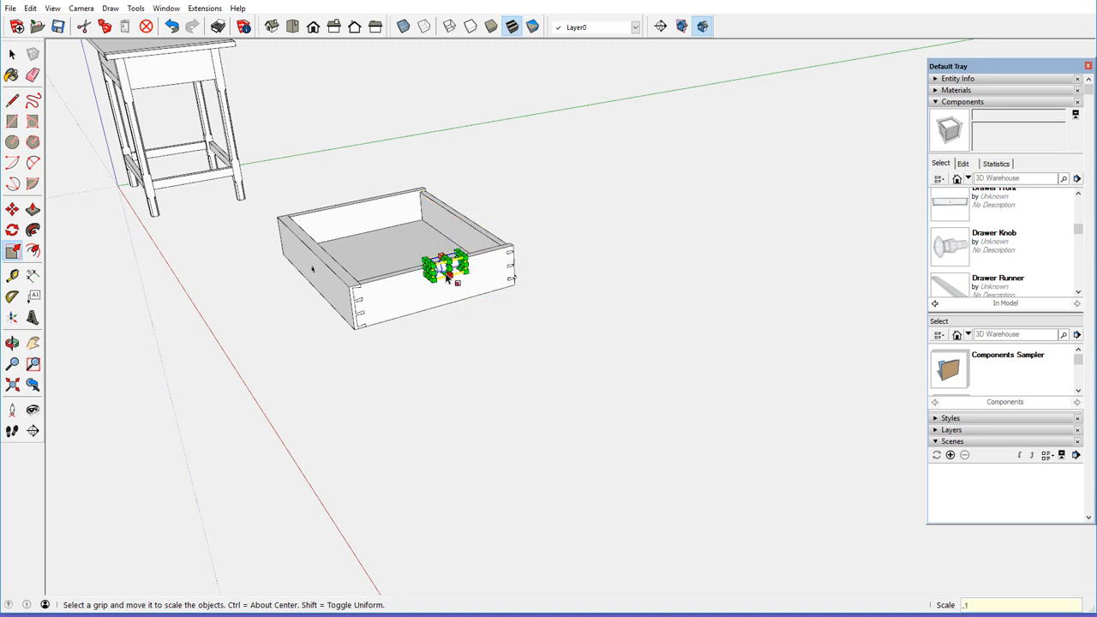
{"action": "scroll", "coordinate": [428, 261], "scroll_direction": "up", "scroll_amount": 3}
{"action": "scroll", "coordinate": [433, 262], "scroll_direction": "up", "scroll_amount": 6}
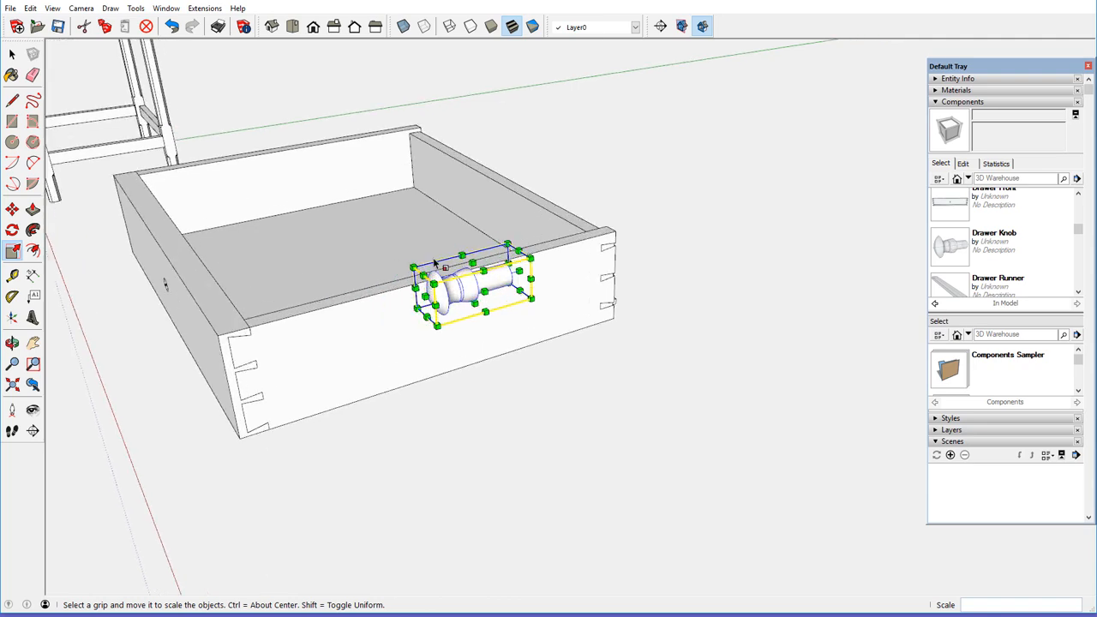
{"action": "key", "text": "o"}
{"action": "left_click_drag", "start_coordinate": [470, 302], "coordinate": [490, 271]}
{"action": "key", "text": "s"}
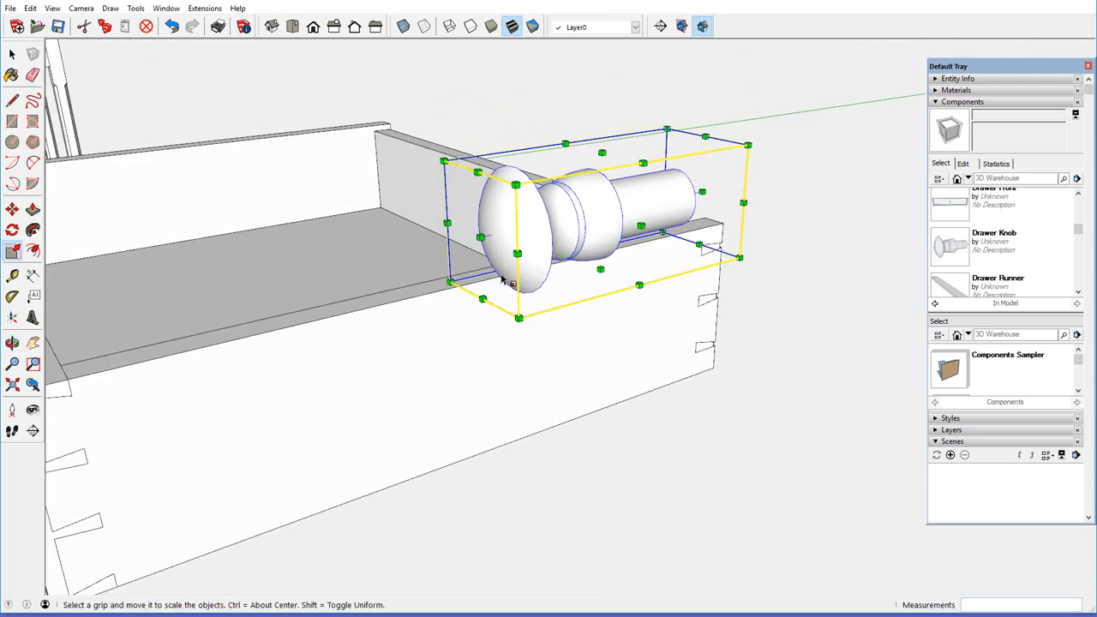
{"action": "left_click", "coordinate": [12, 54]}
{"action": "middle_click_drag", "start_coordinate": [585, 163], "coordinate": [587, 223]}
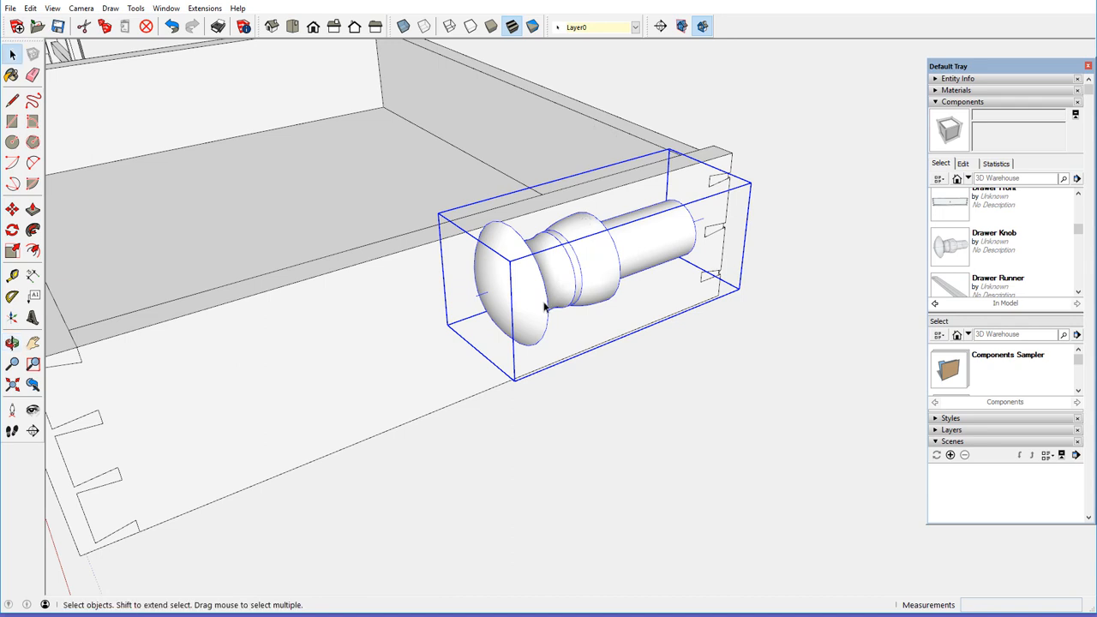
{"action": "scroll", "coordinate": [544, 307], "scroll_direction": "up", "scroll_amount": 3}
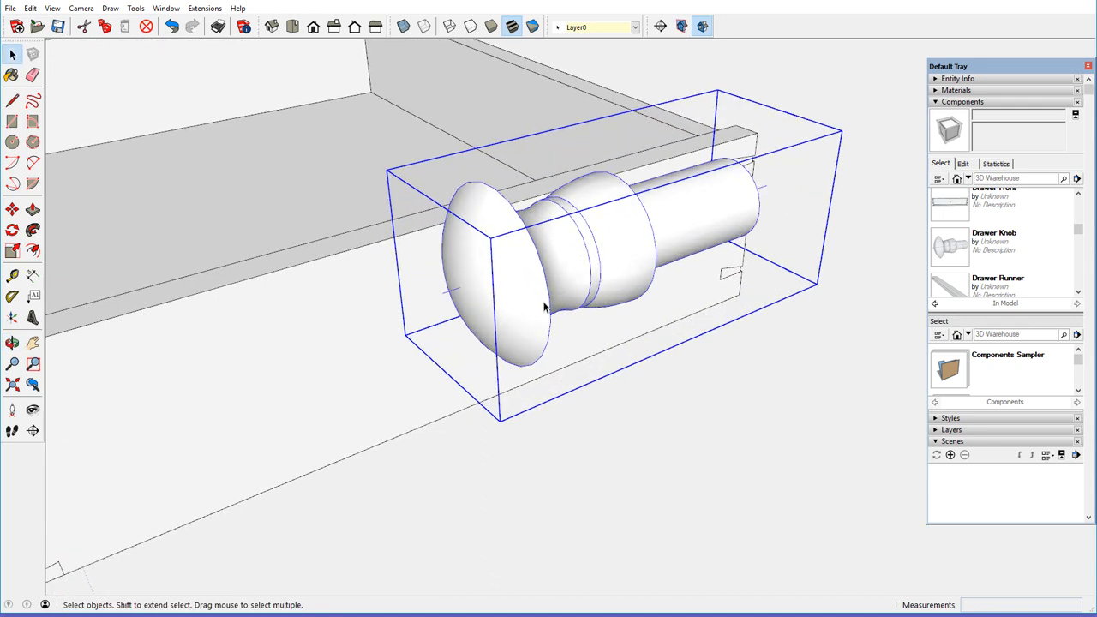
{"action": "right_click", "coordinate": [557, 252]}
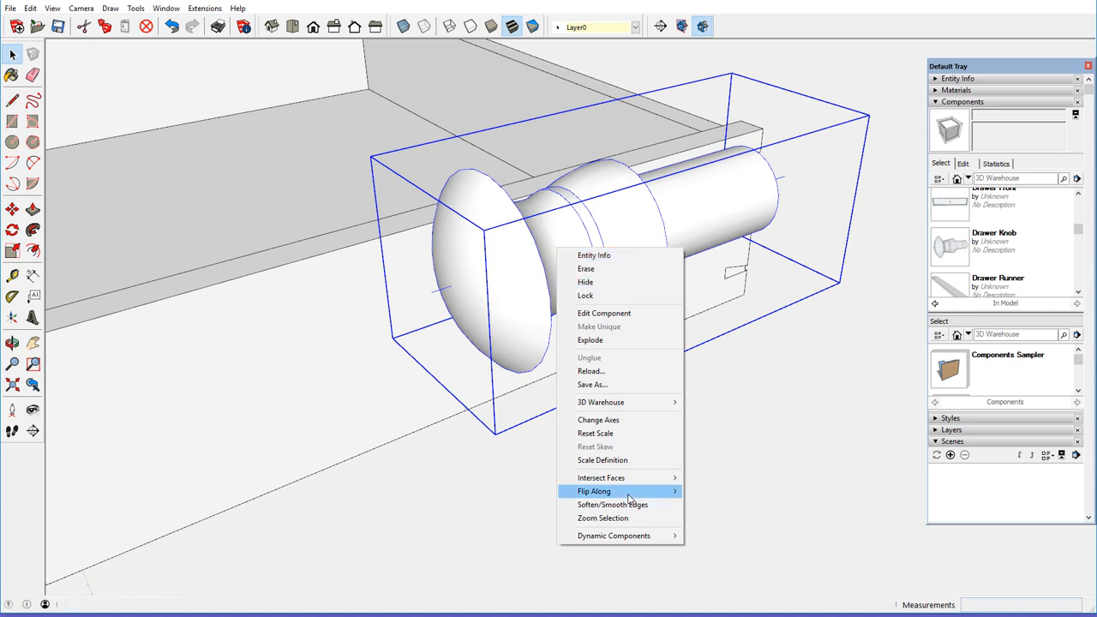
{"action": "mouse_move", "coordinate": [630, 499]}
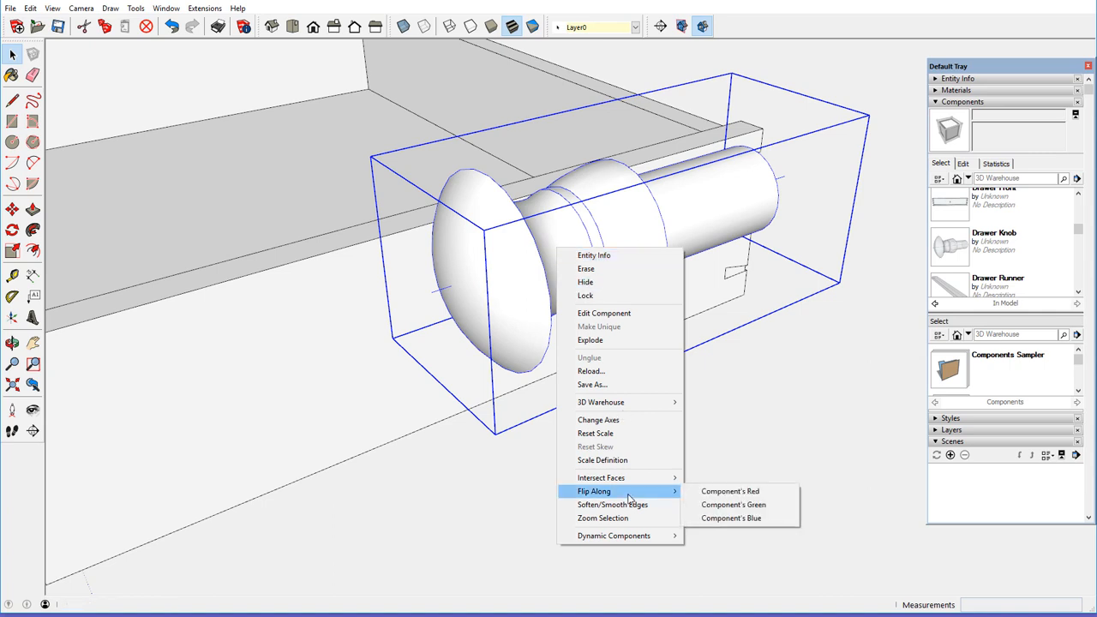
{"action": "left_click", "coordinate": [604, 421]}
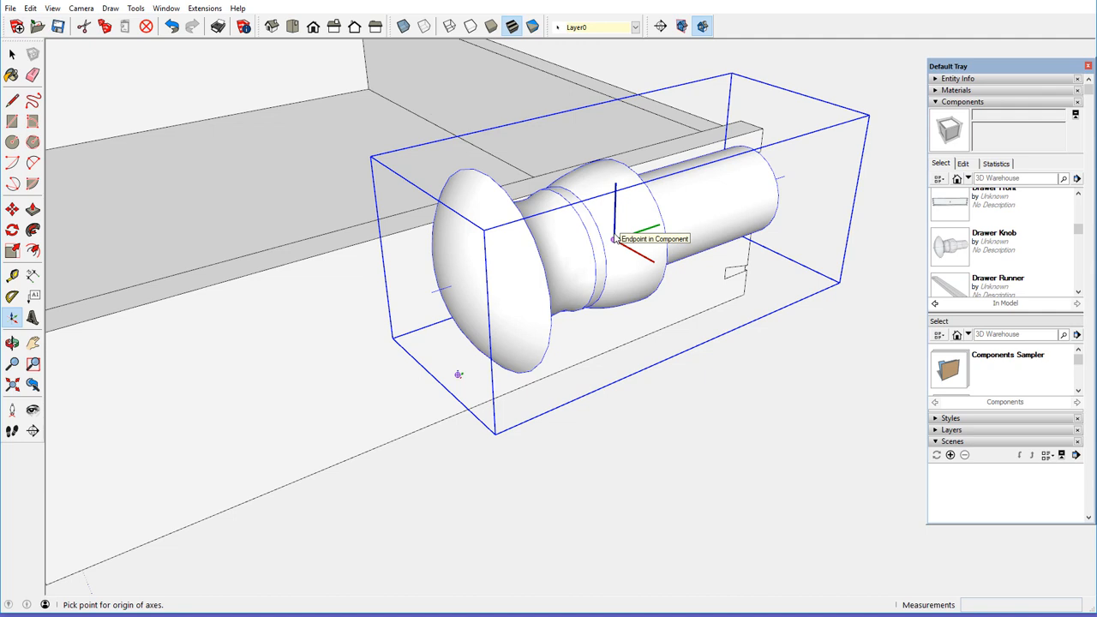
{"action": "left_click", "coordinate": [406, 27]}
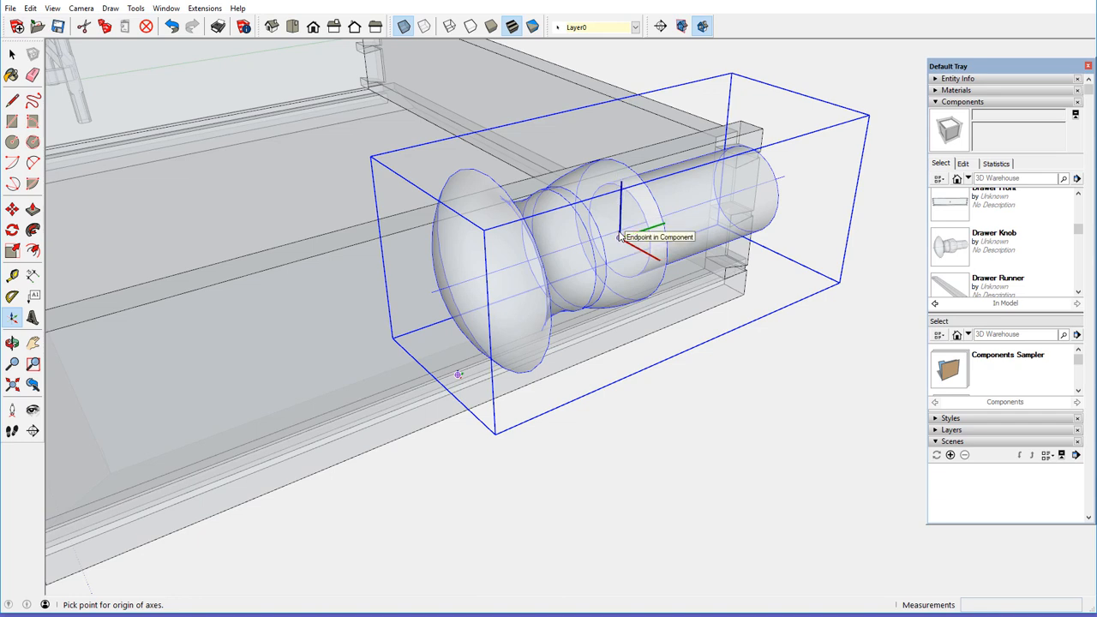
{"action": "key", "text": "space"}
{"action": "middle_click_drag", "start_coordinate": [647, 212], "coordinate": [628, 221]}
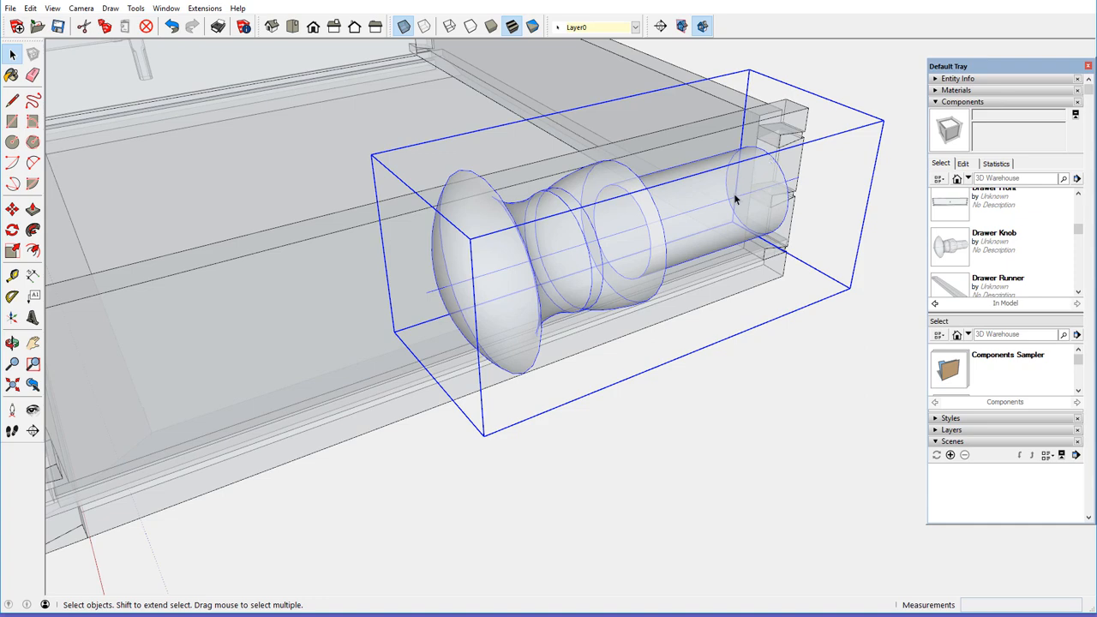
{"action": "middle_click_drag", "start_coordinate": [734, 199], "coordinate": [774, 191]}
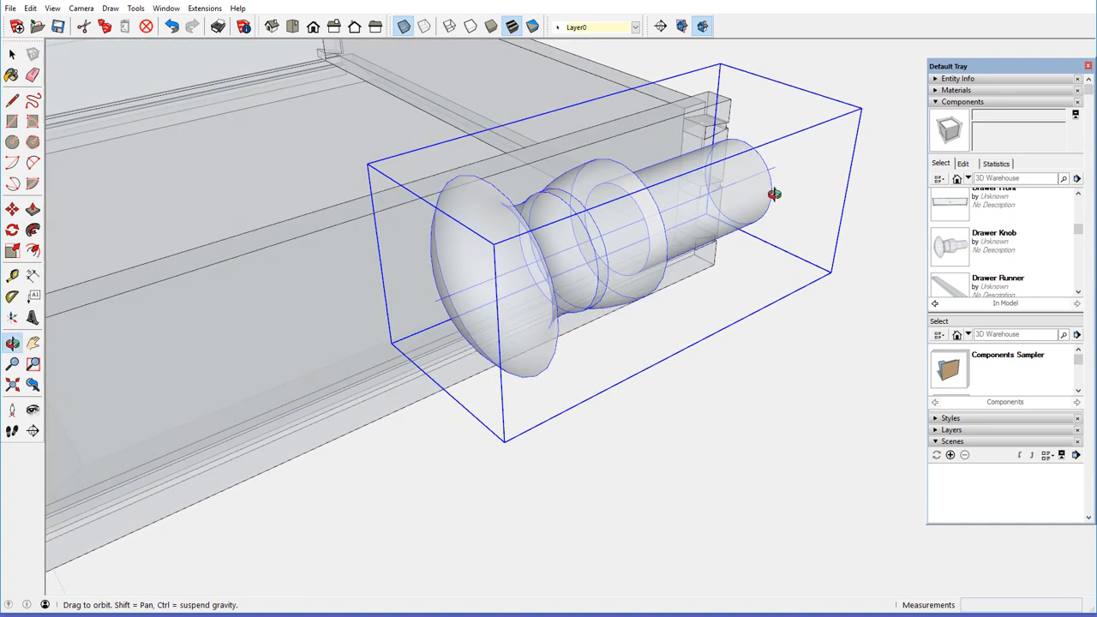
{"action": "scroll", "coordinate": [627, 213], "scroll_direction": "down", "scroll_amount": 1}
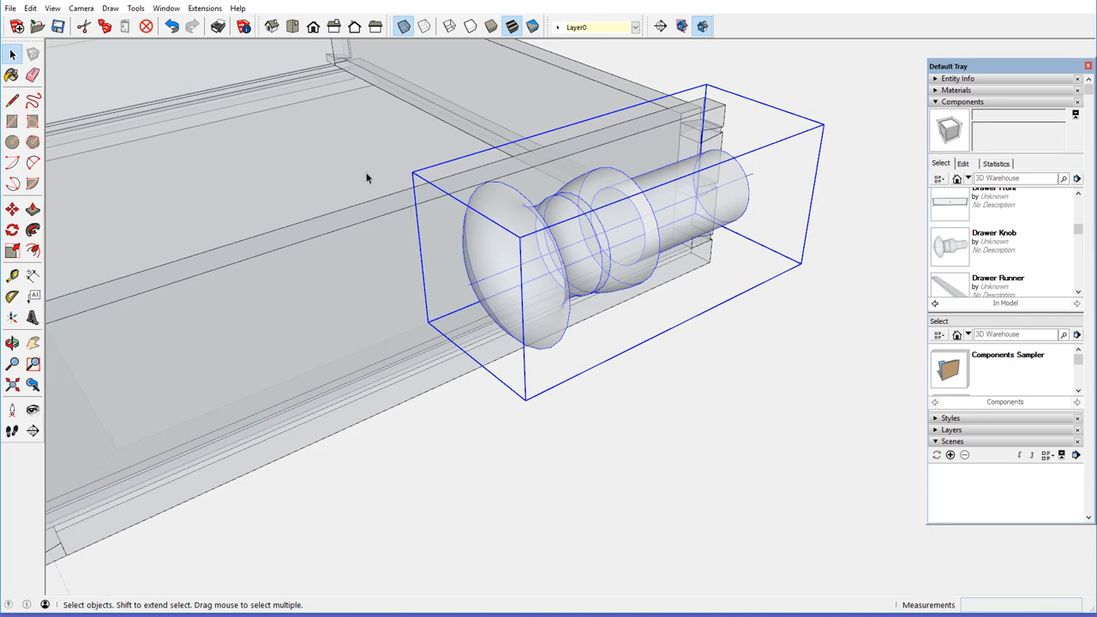
{"action": "left_click", "coordinate": [402, 27]}
Step: Move the scaled knob about 2 3/8" so it sits clear of the drawer's side
{"action": "scroll", "coordinate": [509, 273], "scroll_direction": "down", "scroll_amount": 3}
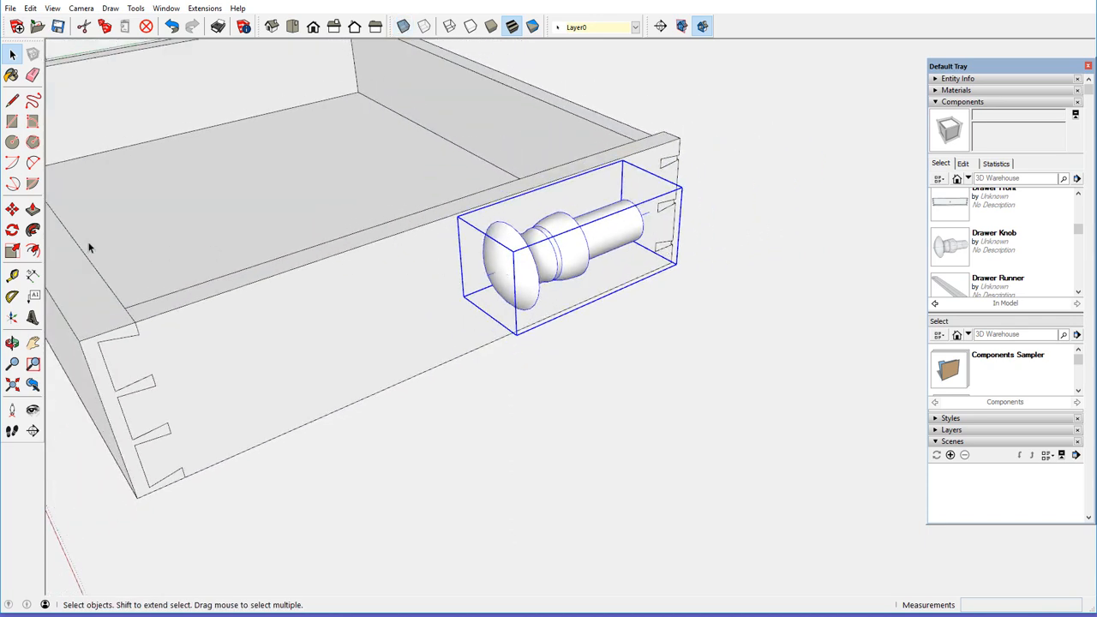
{"action": "left_click", "coordinate": [12, 209]}
{"action": "left_click", "coordinate": [541, 257]}
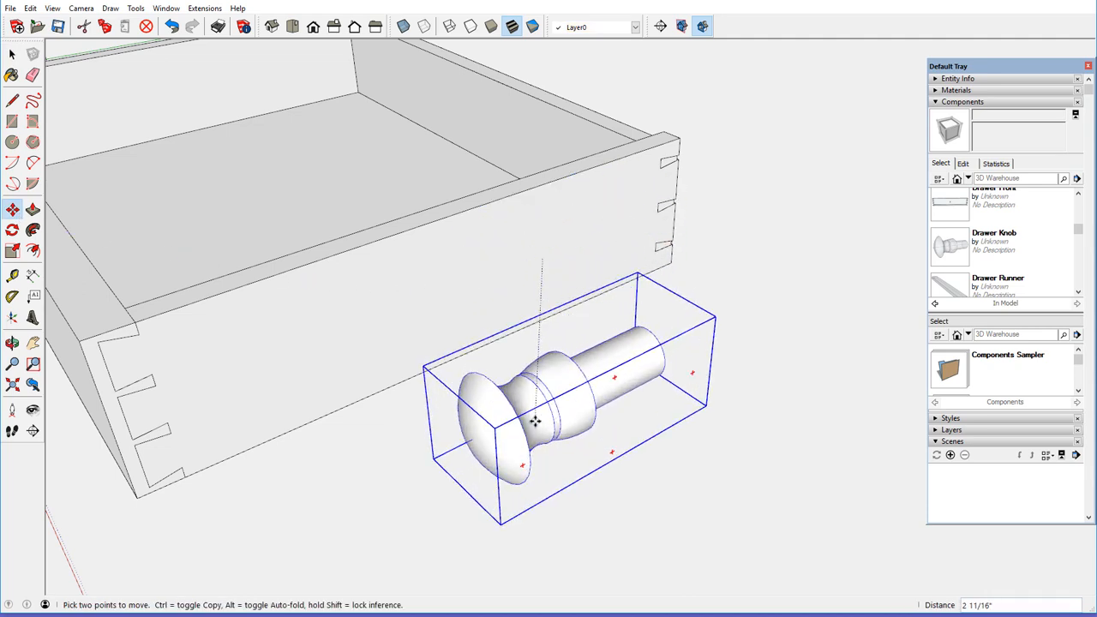
{"action": "left_click", "coordinate": [540, 428]}
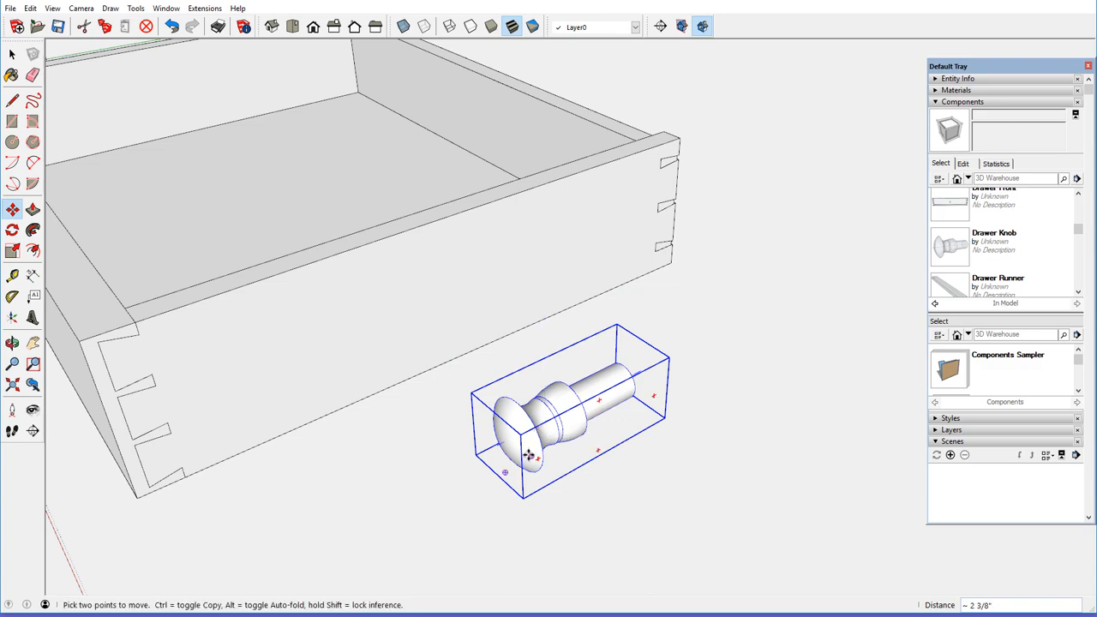
Step: Move the scaled knob straight up along the blue axis by about 1 15/16" so it clears the drawer side
{"action": "scroll", "coordinate": [523, 449], "scroll_direction": "up", "scroll_amount": 5}
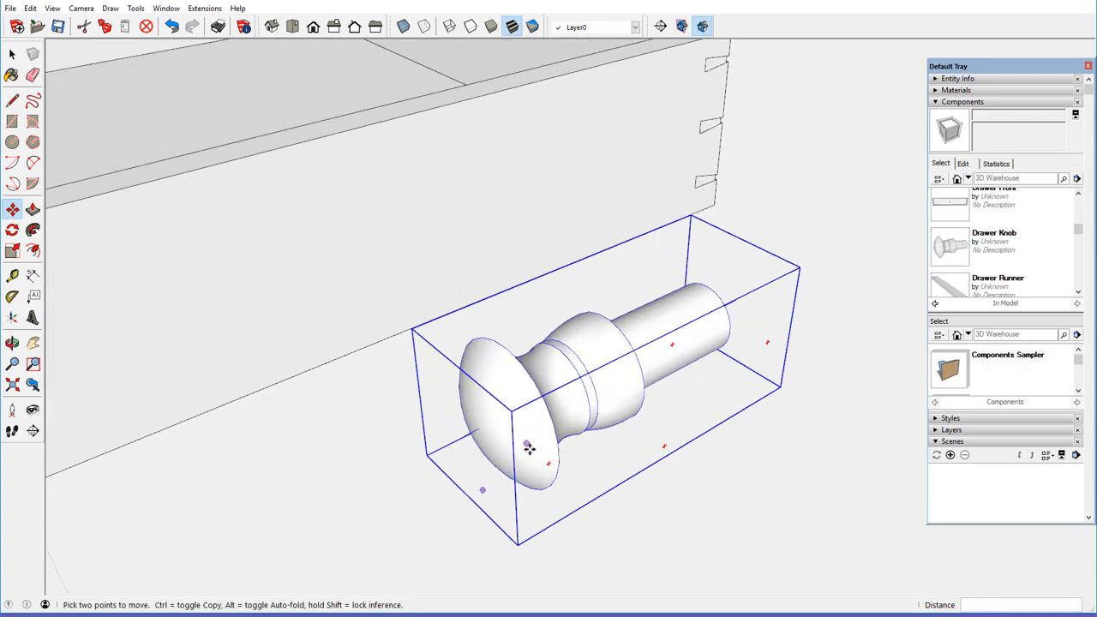
{"action": "scroll", "coordinate": [528, 448], "scroll_direction": "up", "scroll_amount": 1}
{"action": "middle_click_drag", "start_coordinate": [529, 448], "coordinate": [560, 318]}
{"action": "scroll", "coordinate": [490, 305], "scroll_direction": "down", "scroll_amount": 3}
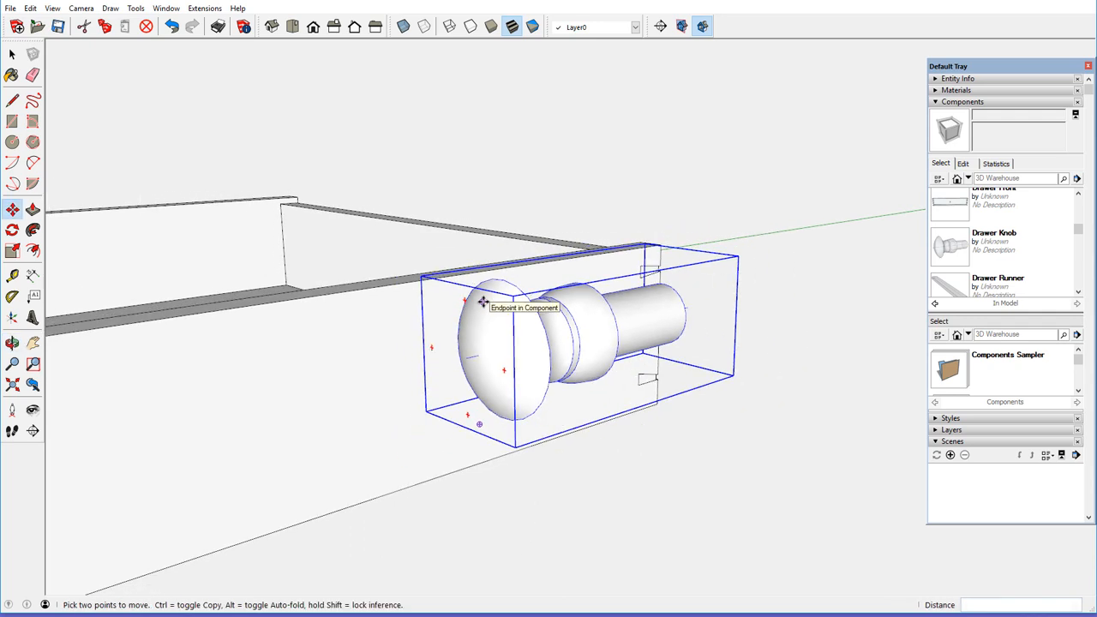
{"action": "scroll", "coordinate": [483, 301], "scroll_direction": "down", "scroll_amount": 2}
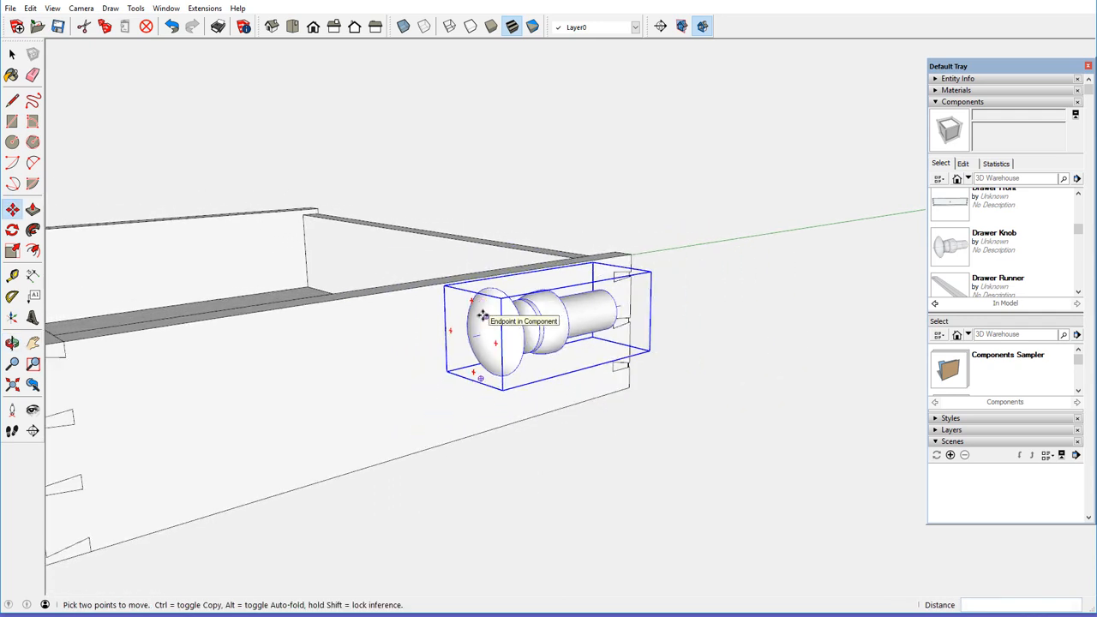
{"action": "left_click", "coordinate": [482, 304]}
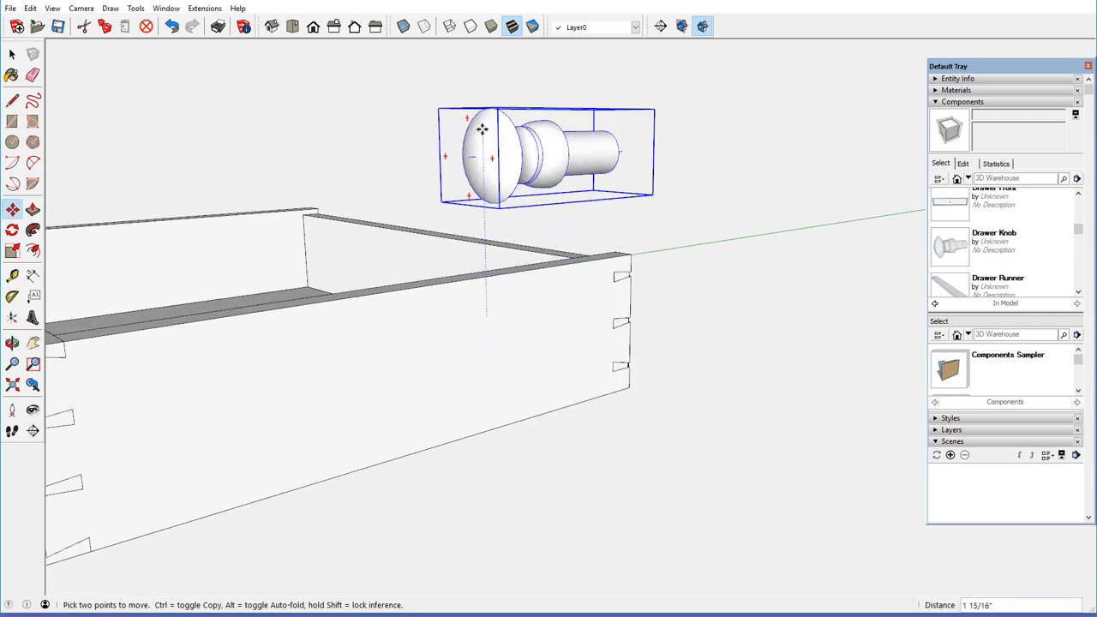
{"action": "left_click", "coordinate": [482, 124]}
Step: Turn on X-ray display and place a guide point on the knob's centre axis 15/16" from the tenon's end
{"action": "scroll", "coordinate": [538, 120], "scroll_direction": "up", "scroll_amount": 5}
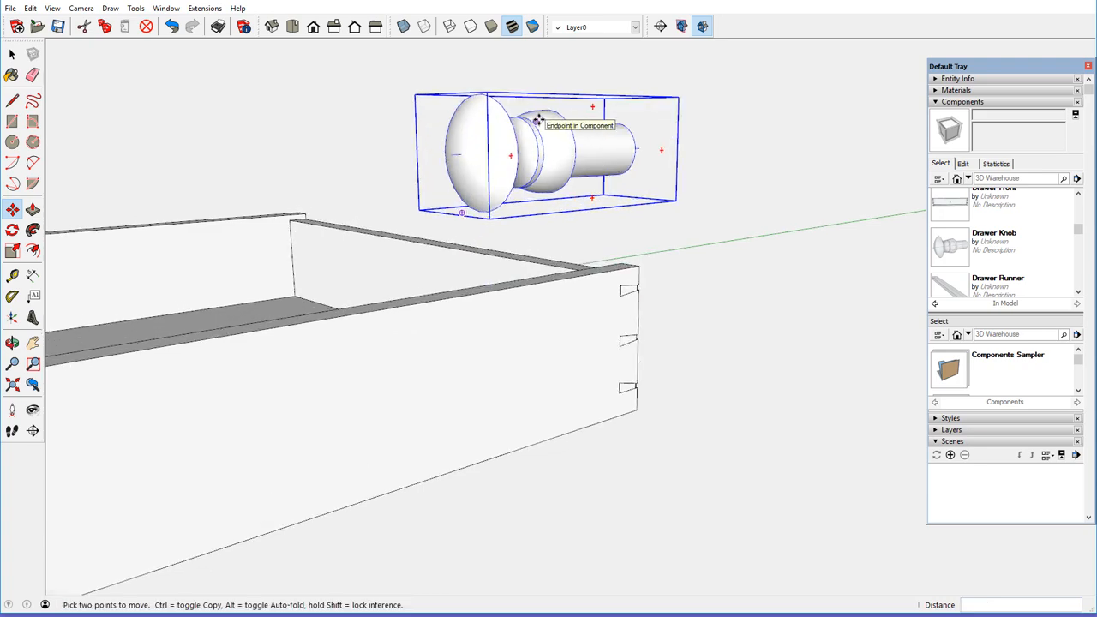
{"action": "scroll", "coordinate": [539, 121], "scroll_direction": "up", "scroll_amount": 1}
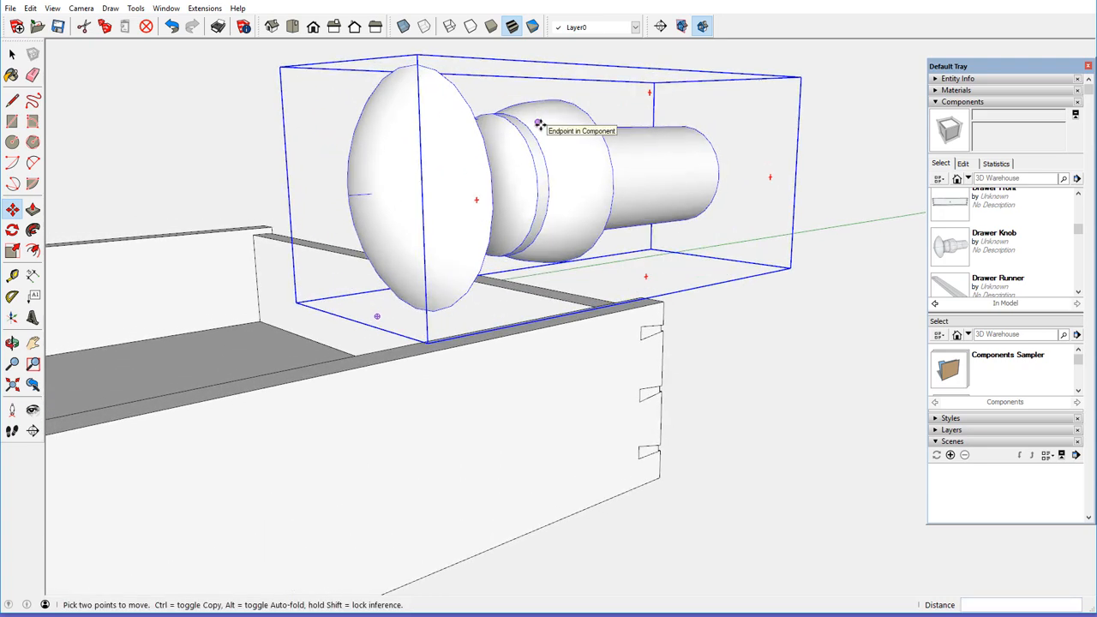
{"action": "middle_click_drag", "start_coordinate": [543, 122], "coordinate": [515, 171]}
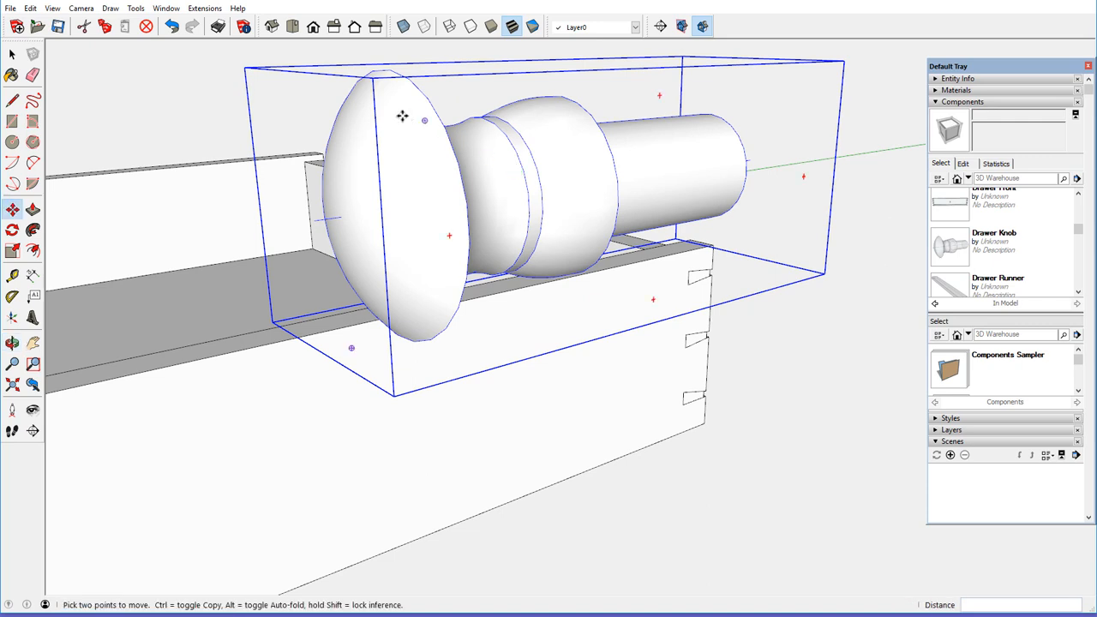
{"action": "left_click", "coordinate": [403, 27]}
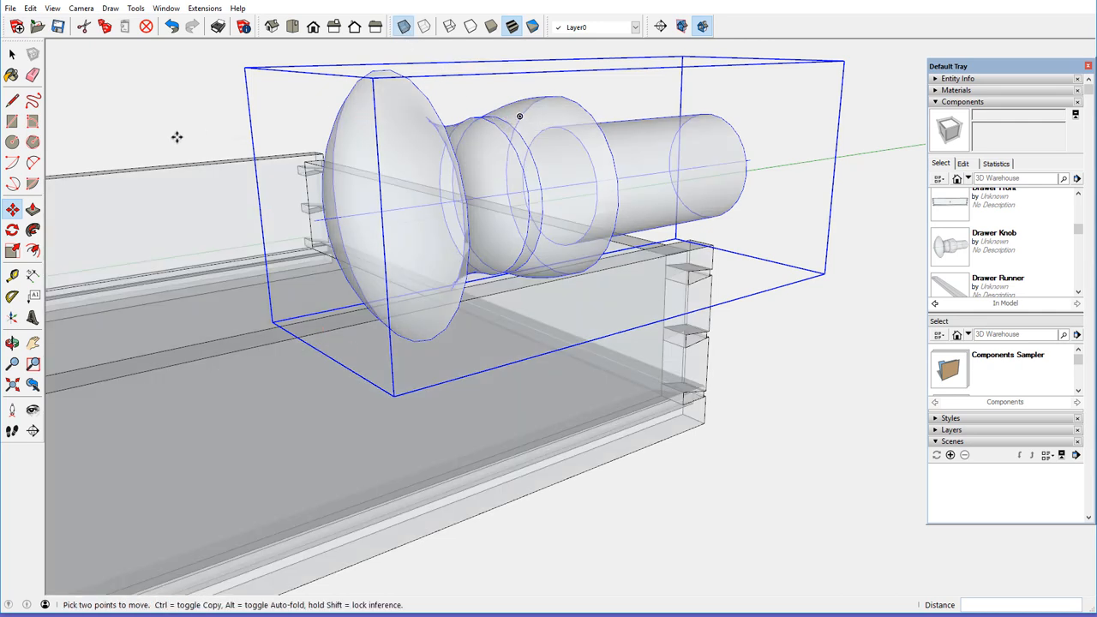
{"action": "left_click", "coordinate": [13, 276]}
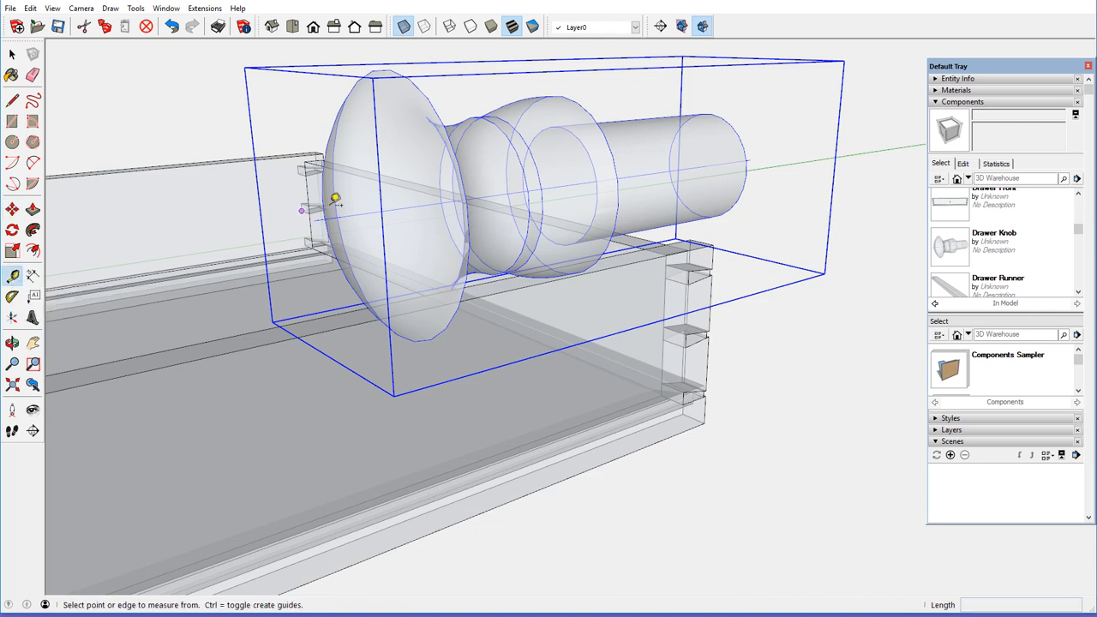
{"action": "left_click", "coordinate": [707, 164]}
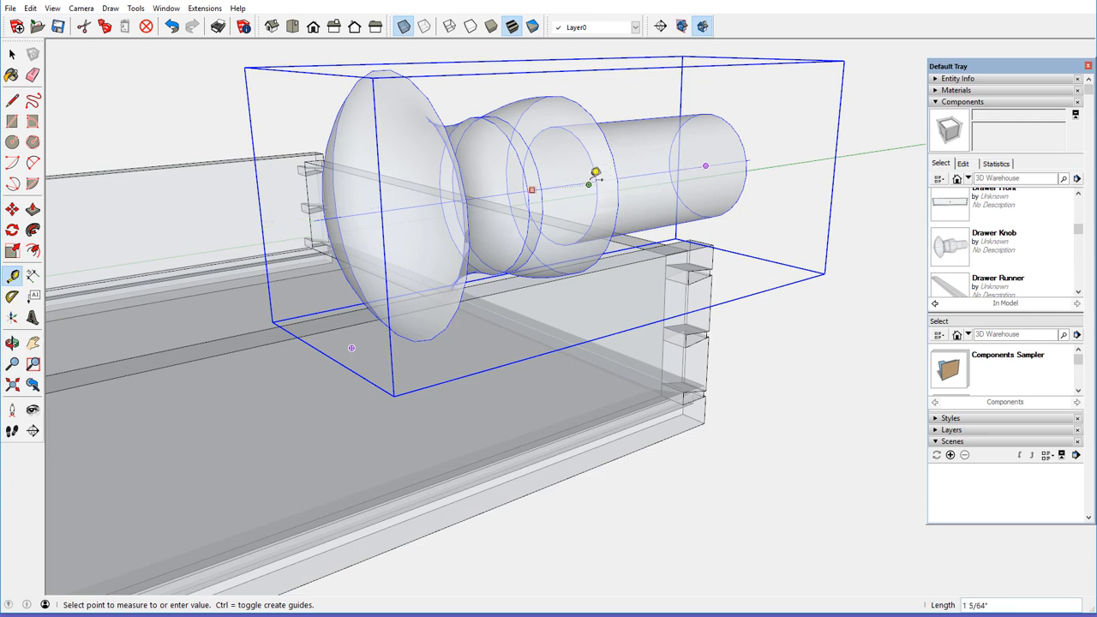
{"action": "left_click", "coordinate": [572, 127]}
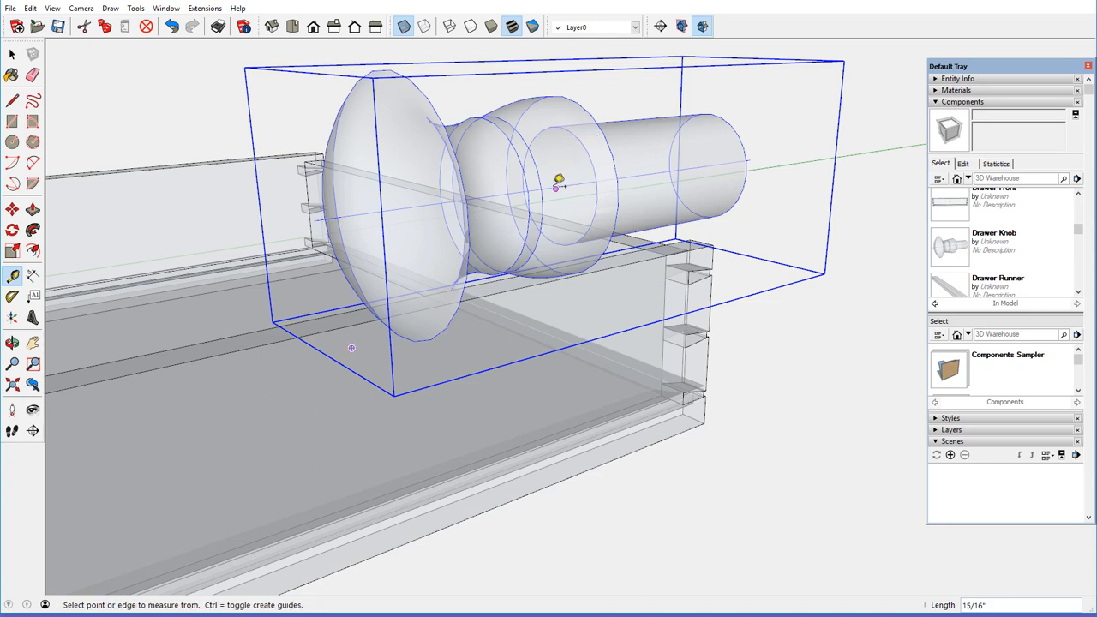
Step: Change the knob component's axes: origin at the new guide point, red along the model's red direction, green along the knob's centre axis toward the tenon
{"action": "key", "text": "o"}
{"action": "middle_click_drag", "start_coordinate": [575, 166], "coordinate": [560, 213]}
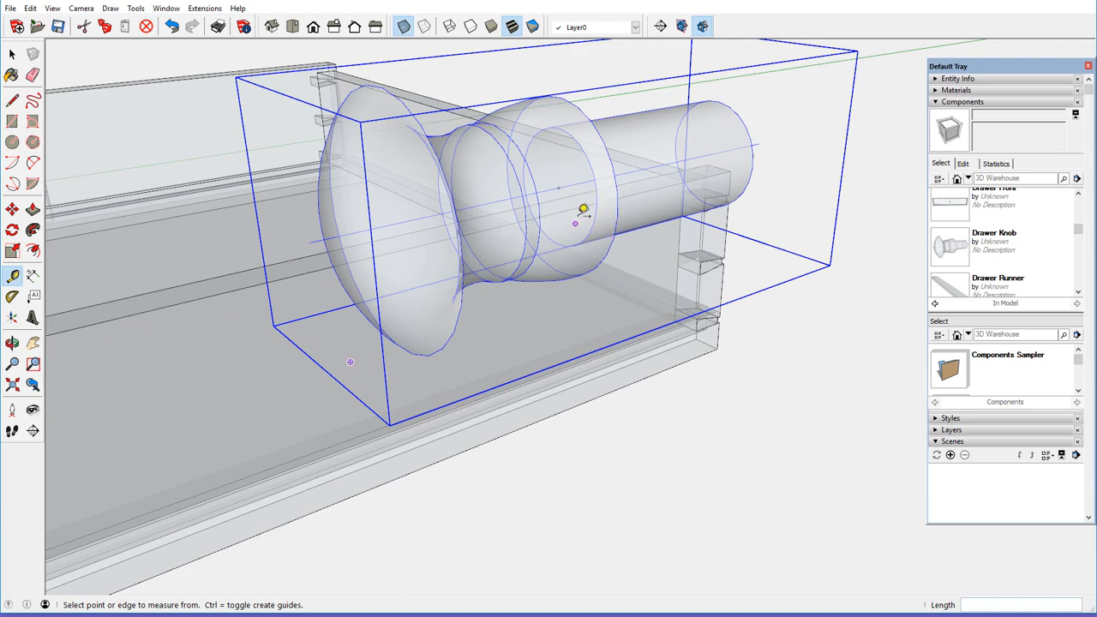
{"action": "mouse_move", "coordinate": [583, 210]}
{"action": "middle_mouse_down"}
{"action": "mouse_move", "coordinate": [600, 226]}
{"action": "mouse_move", "coordinate": [602, 211]}
{"action": "middle_mouse_up"}
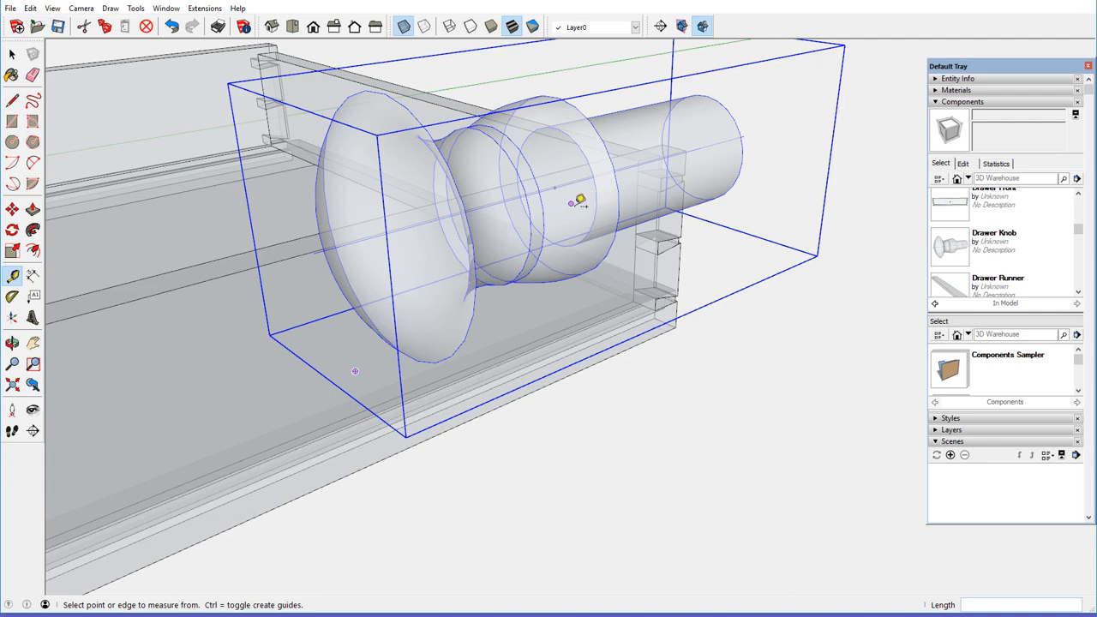
{"action": "right_click", "coordinate": [576, 206]}
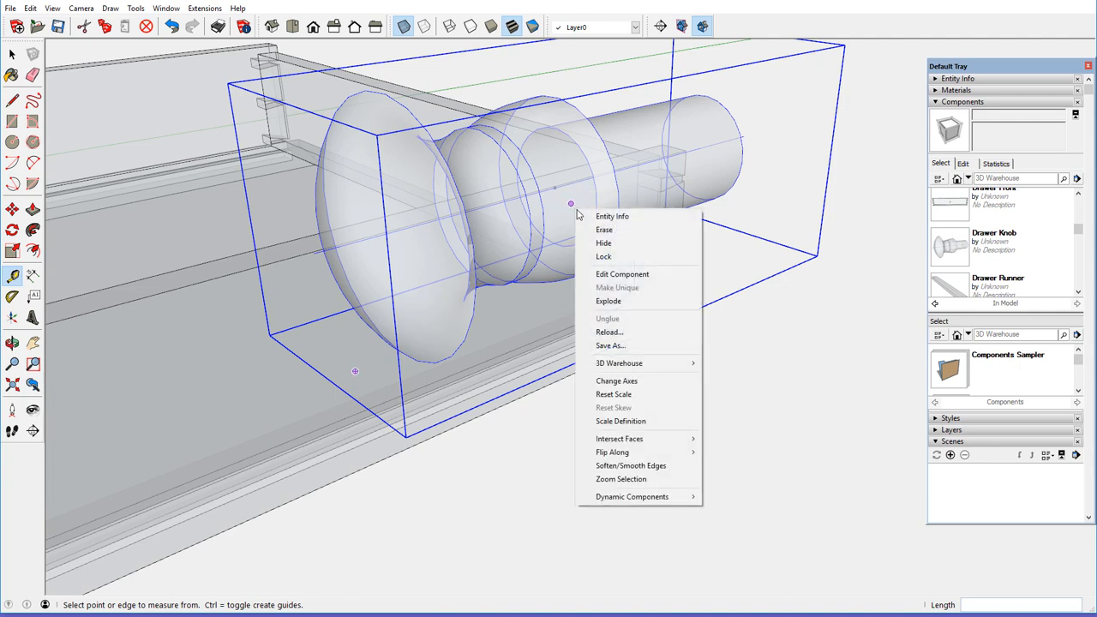
{"action": "left_click", "coordinate": [623, 384]}
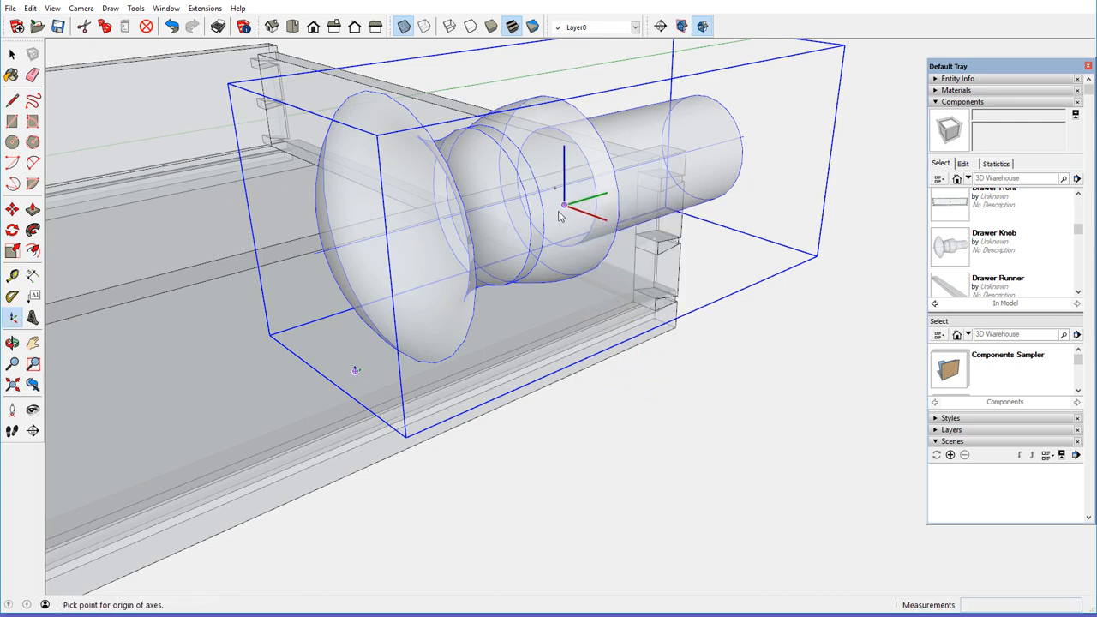
{"action": "scroll", "coordinate": [559, 212], "scroll_direction": "up", "scroll_amount": 4}
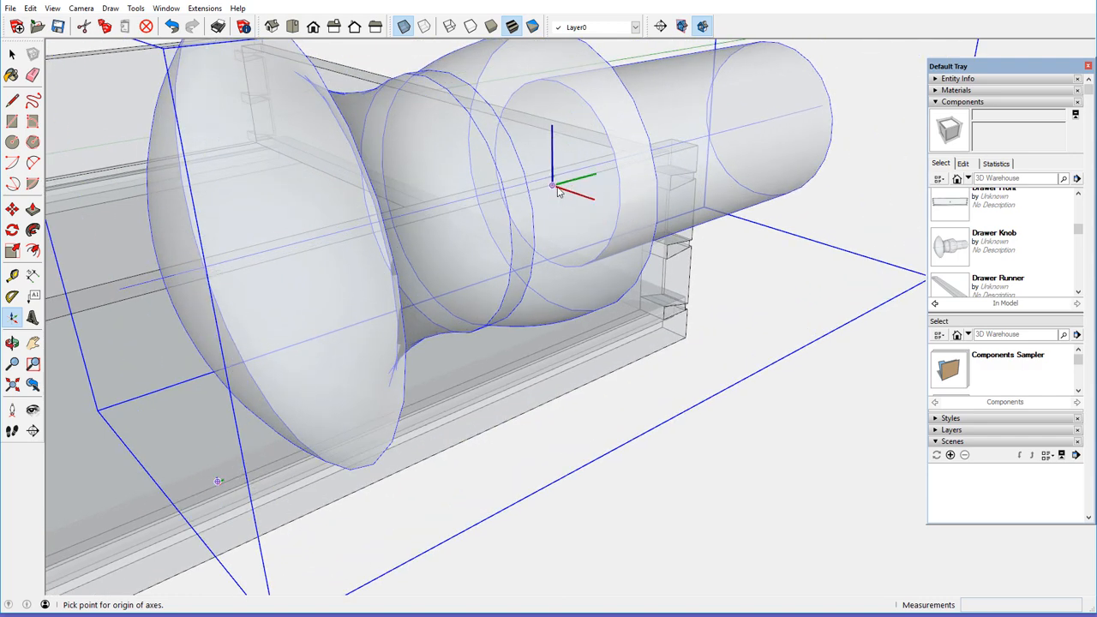
{"action": "left_click", "coordinate": [558, 181]}
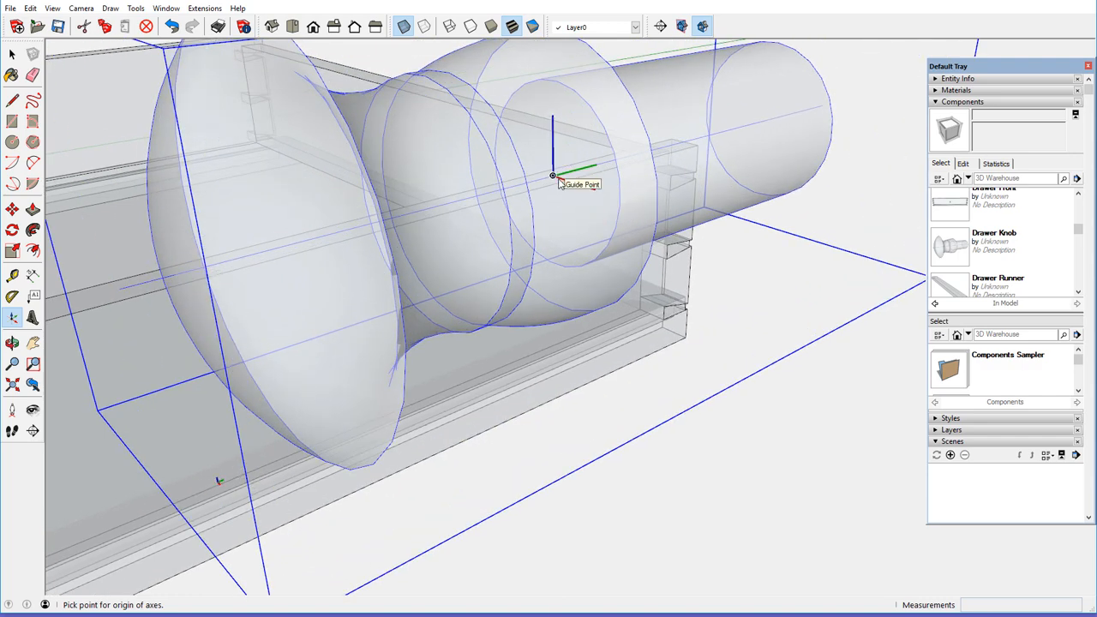
{"action": "left_click", "coordinate": [557, 181]}
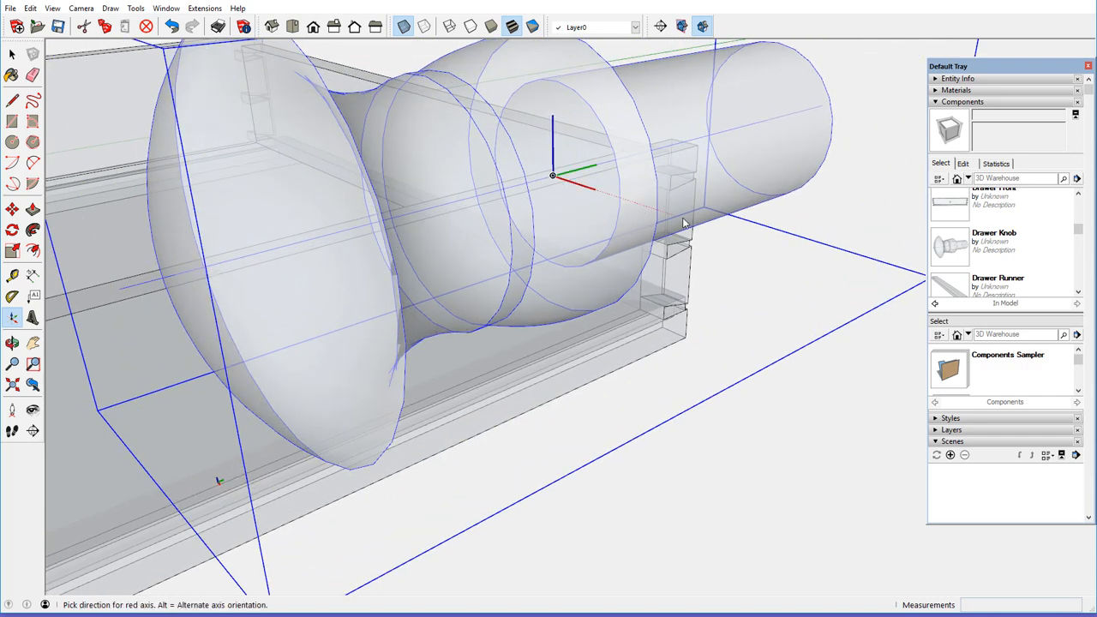
{"action": "left_click", "coordinate": [798, 262]}
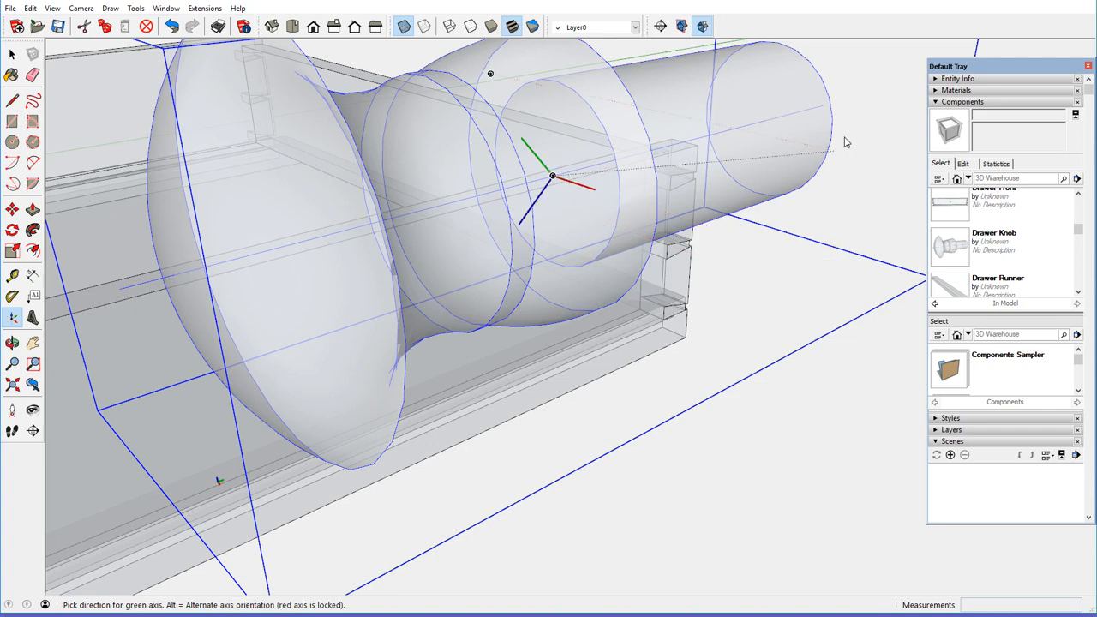
{"action": "left_click", "coordinate": [867, 92]}
Step: Turn off X-ray display to return the knob and drawer to opaque faces
{"action": "scroll", "coordinate": [641, 208], "scroll_direction": "down", "scroll_amount": 3}
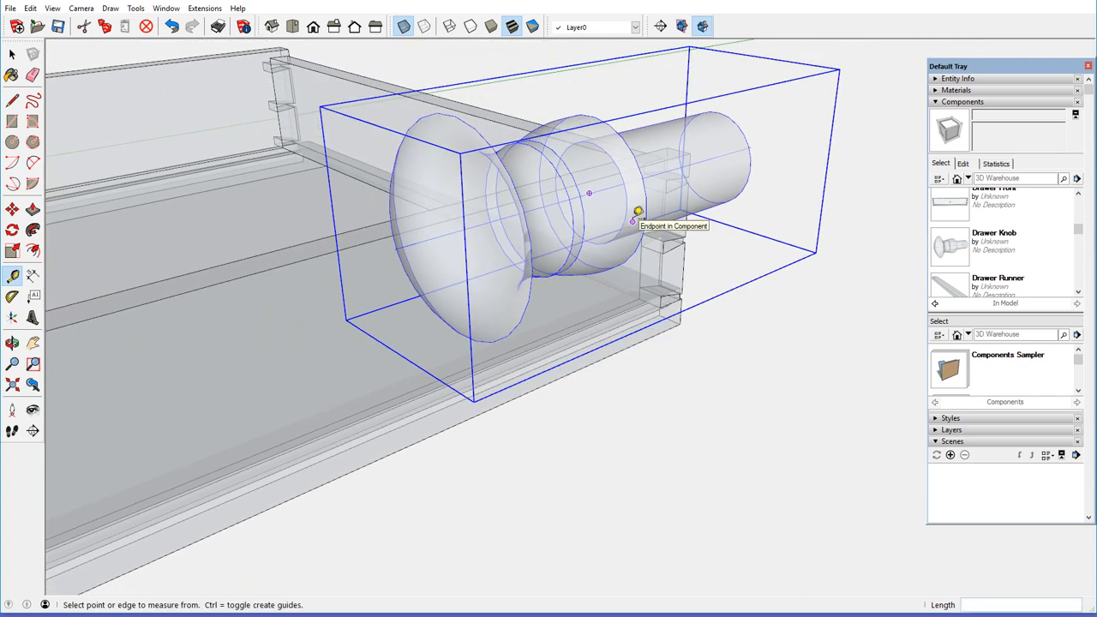
{"action": "scroll", "coordinate": [639, 212], "scroll_direction": "down", "scroll_amount": 2}
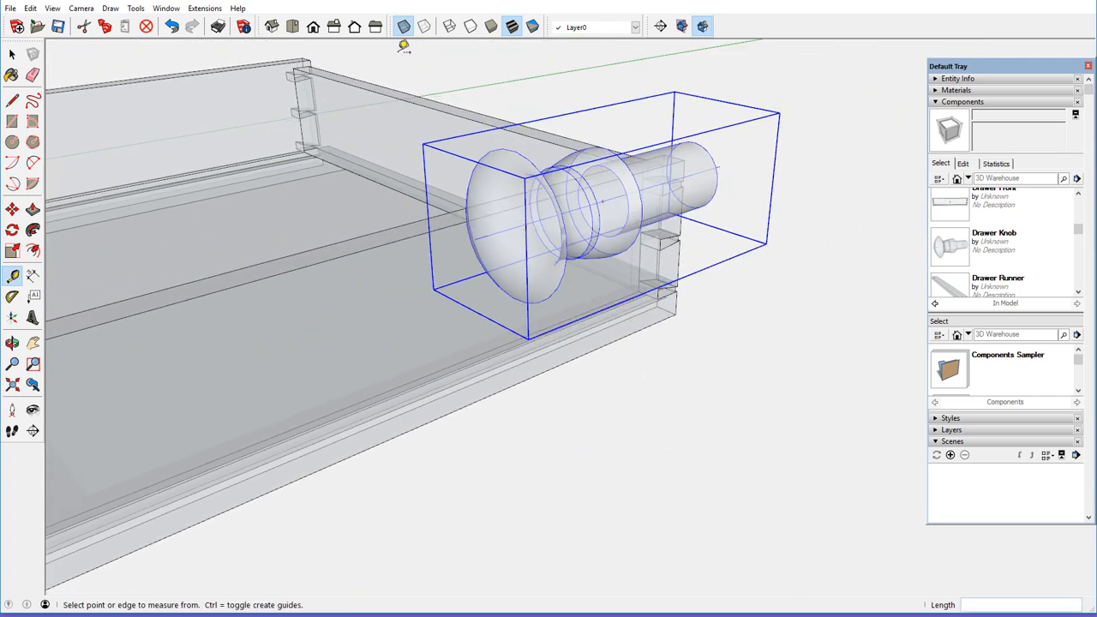
{"action": "left_click", "coordinate": [403, 28]}
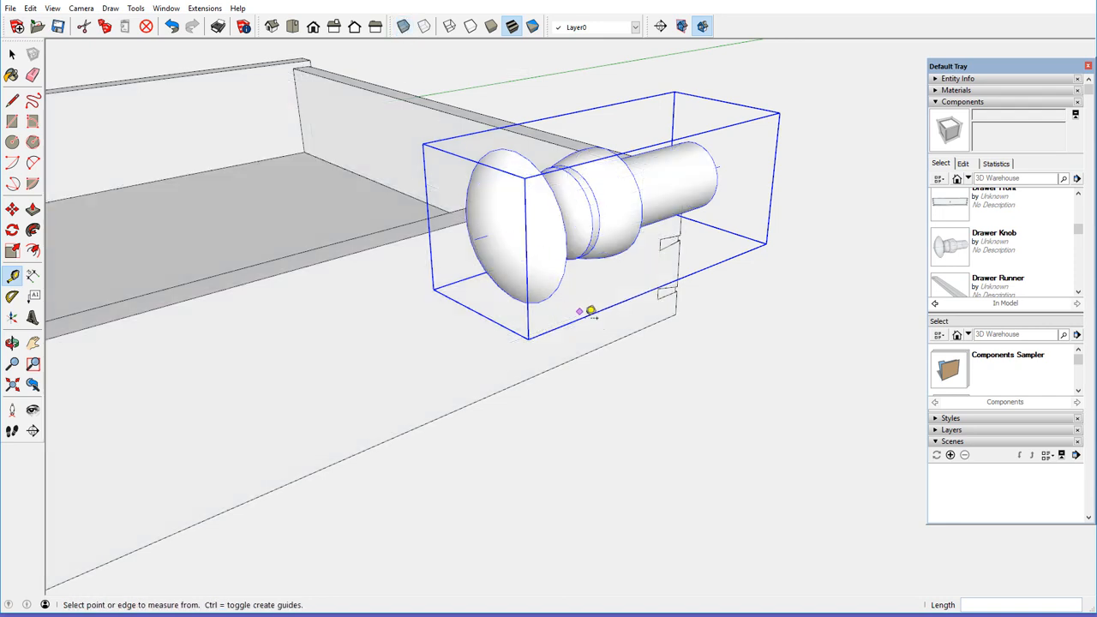
Step: Insert a Drawer Knob component from the model's components at the guide point of the drawer front's mounting hole
{"action": "scroll", "coordinate": [610, 374], "scroll_direction": "down", "scroll_amount": 5}
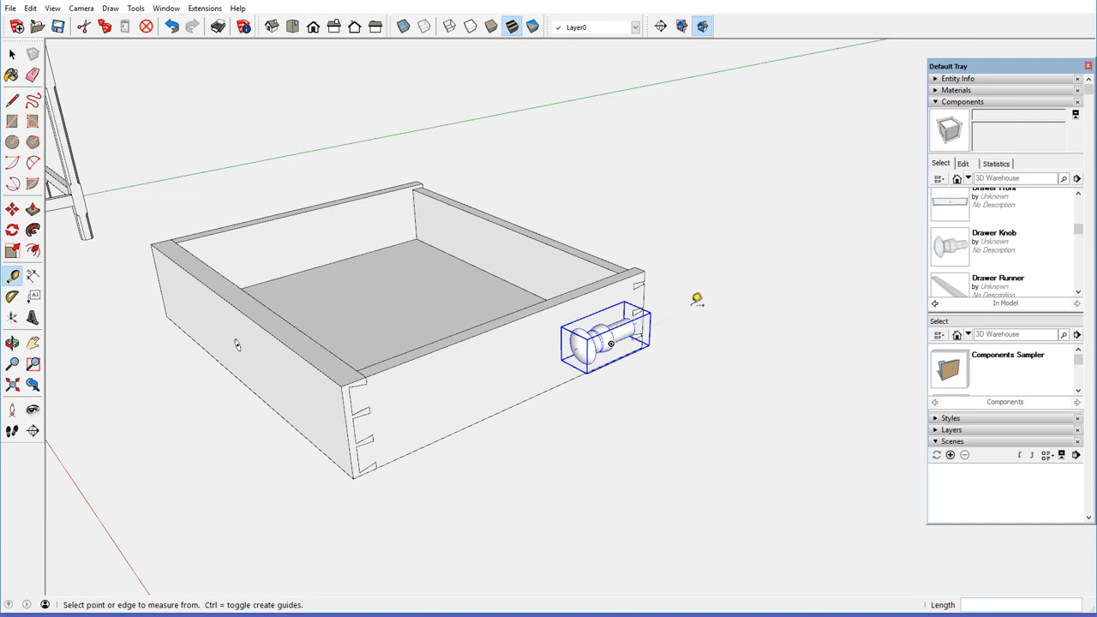
{"action": "left_click", "coordinate": [948, 248]}
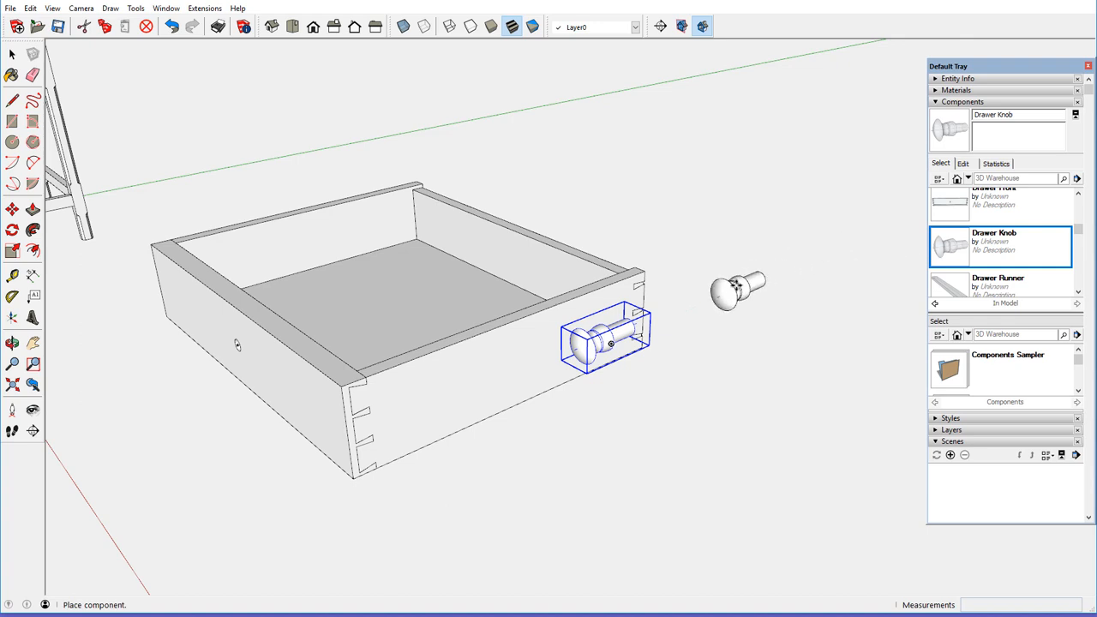
{"action": "scroll", "coordinate": [639, 293], "scroll_direction": "down", "scroll_amount": 6}
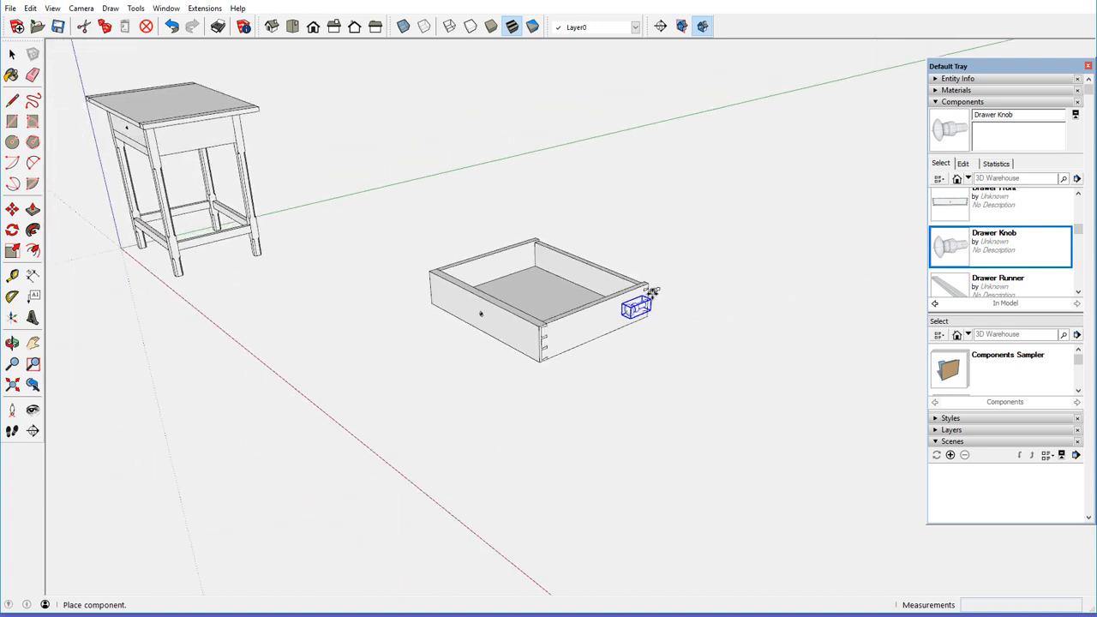
{"action": "scroll", "coordinate": [463, 316], "scroll_direction": "up", "scroll_amount": 3}
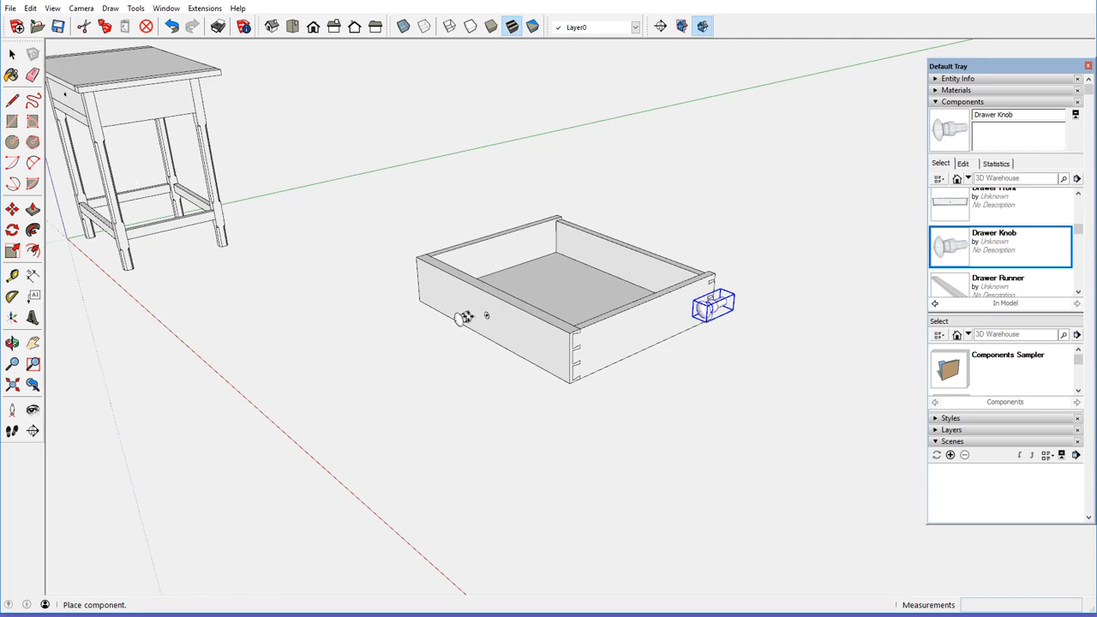
{"action": "scroll", "coordinate": [464, 316], "scroll_direction": "up", "scroll_amount": 8}
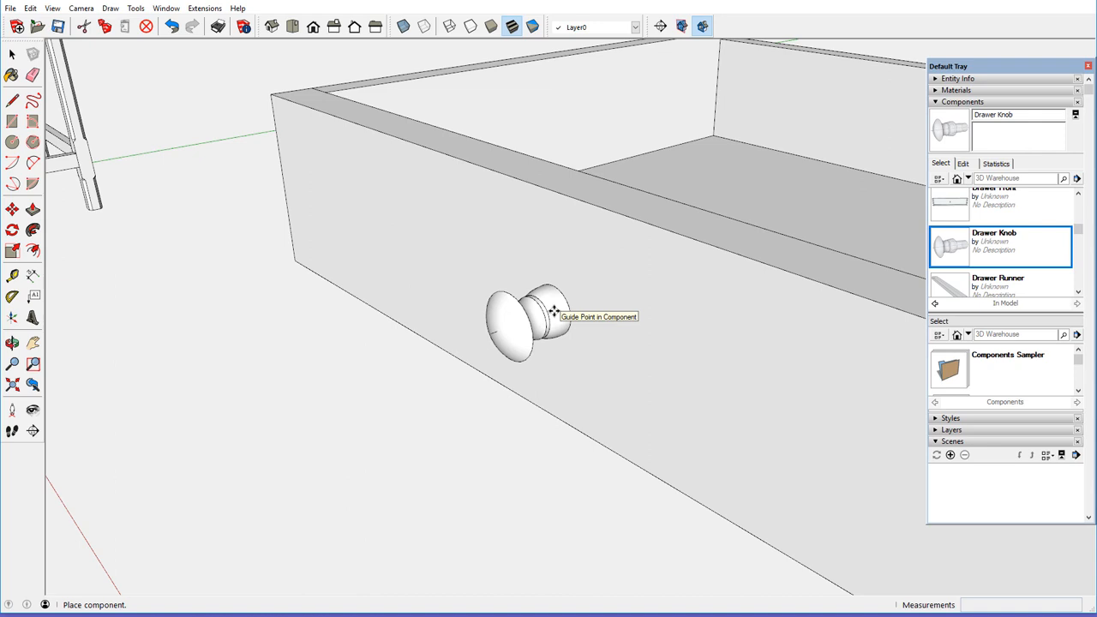
{"action": "left_click", "coordinate": [552, 312]}
Step: Examine the placed knob from outside and inside the drawer front, and clear the selection
{"action": "scroll", "coordinate": [506, 260], "scroll_direction": "down", "scroll_amount": 5}
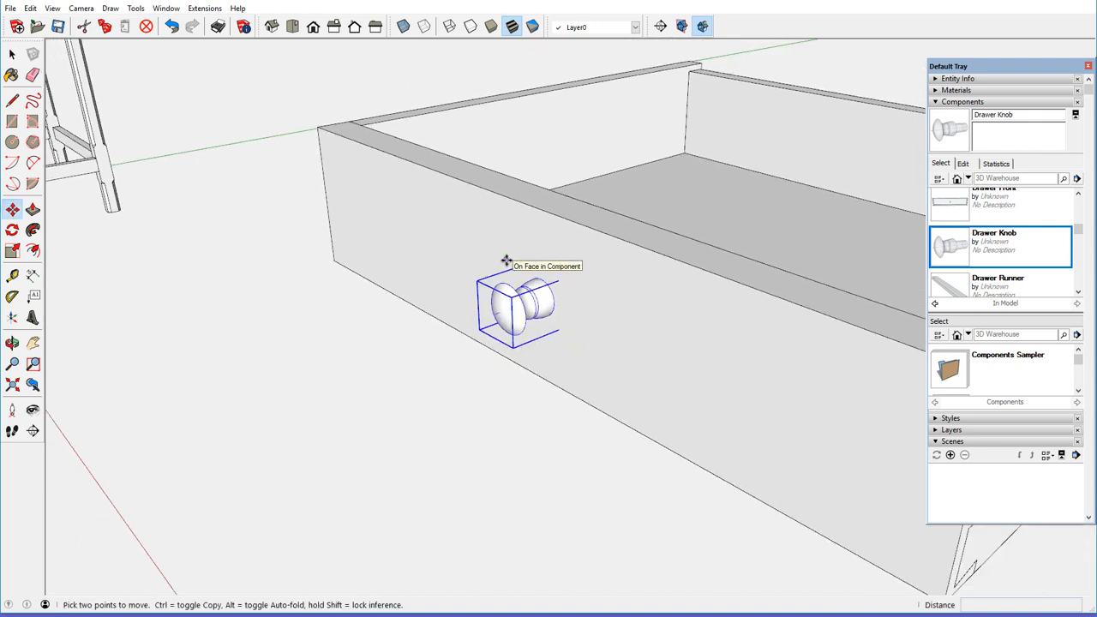
{"action": "scroll", "coordinate": [507, 259], "scroll_direction": "down", "scroll_amount": 4}
{"action": "middle_click_drag", "start_coordinate": [563, 313], "coordinate": [142, 328]}
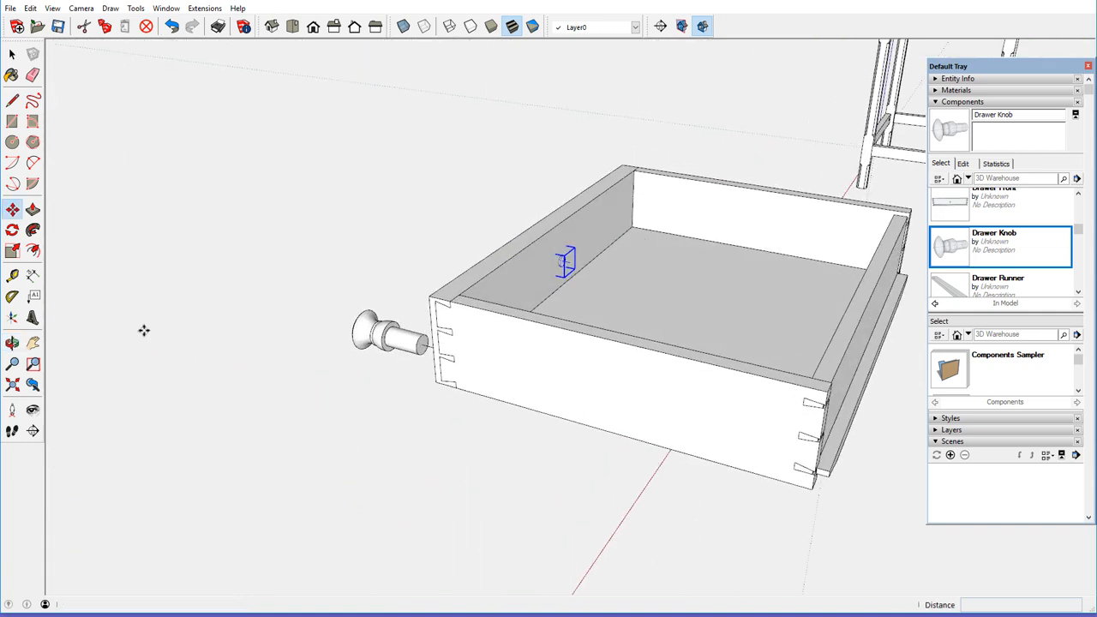
{"action": "scroll", "coordinate": [523, 265], "scroll_direction": "up", "scroll_amount": 4}
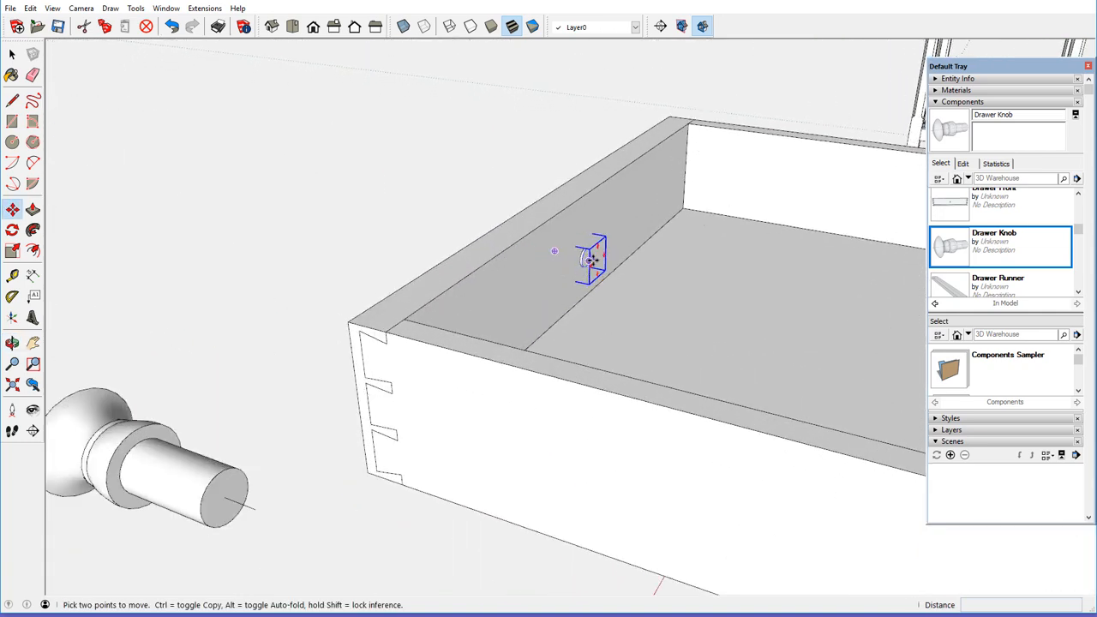
{"action": "middle_click_drag", "start_coordinate": [475, 294], "coordinate": [832, 328]}
{"action": "scroll", "coordinate": [492, 340], "scroll_direction": "down", "scroll_amount": 3}
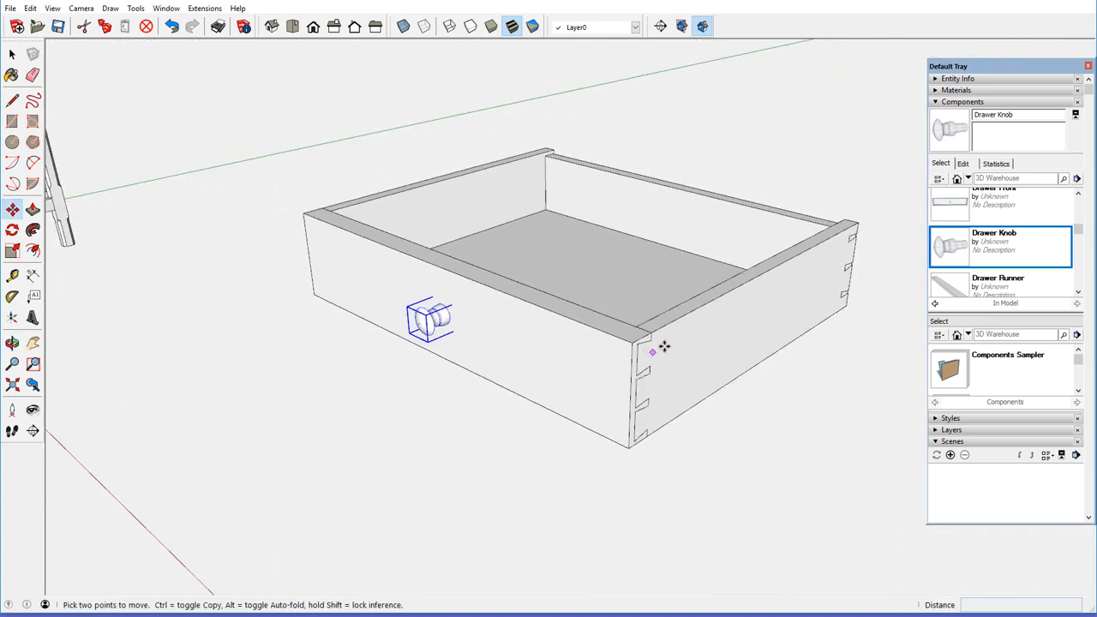
{"action": "scroll", "coordinate": [697, 340], "scroll_direction": "up", "scroll_amount": 1}
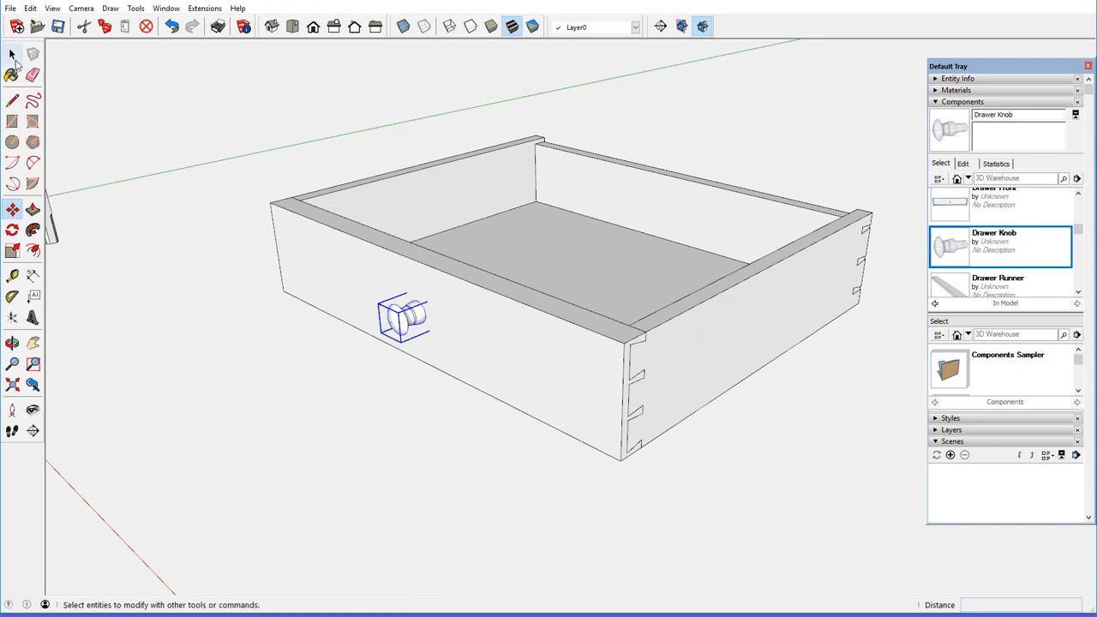
{"action": "left_click", "coordinate": [12, 55]}
{"action": "left_click", "coordinate": [248, 112]}
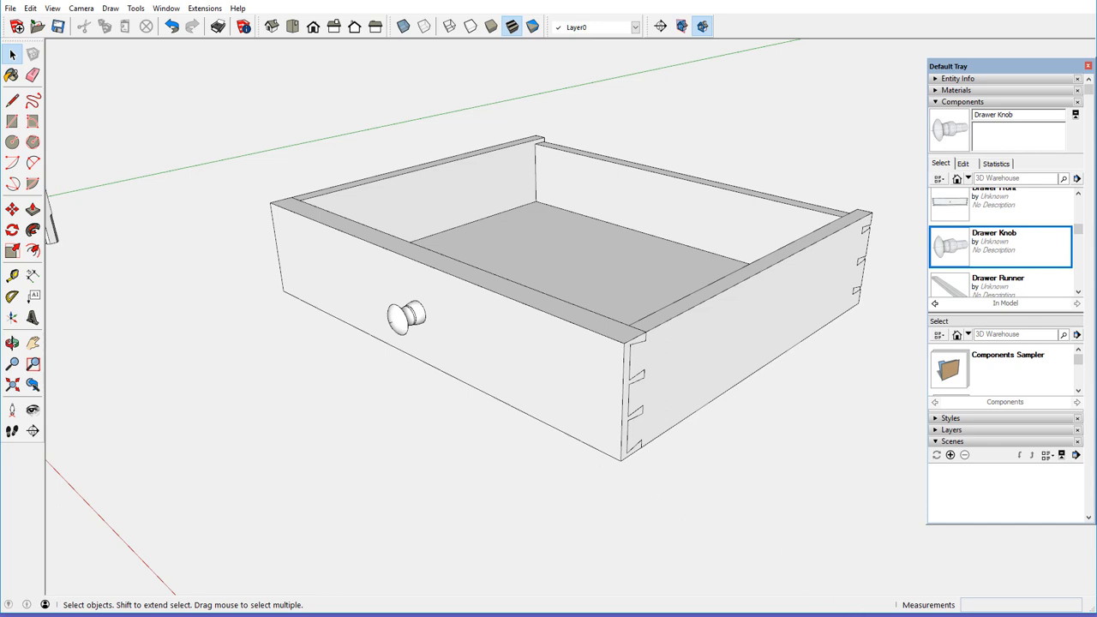
{"action": "left_click", "coordinate": [948, 615]}
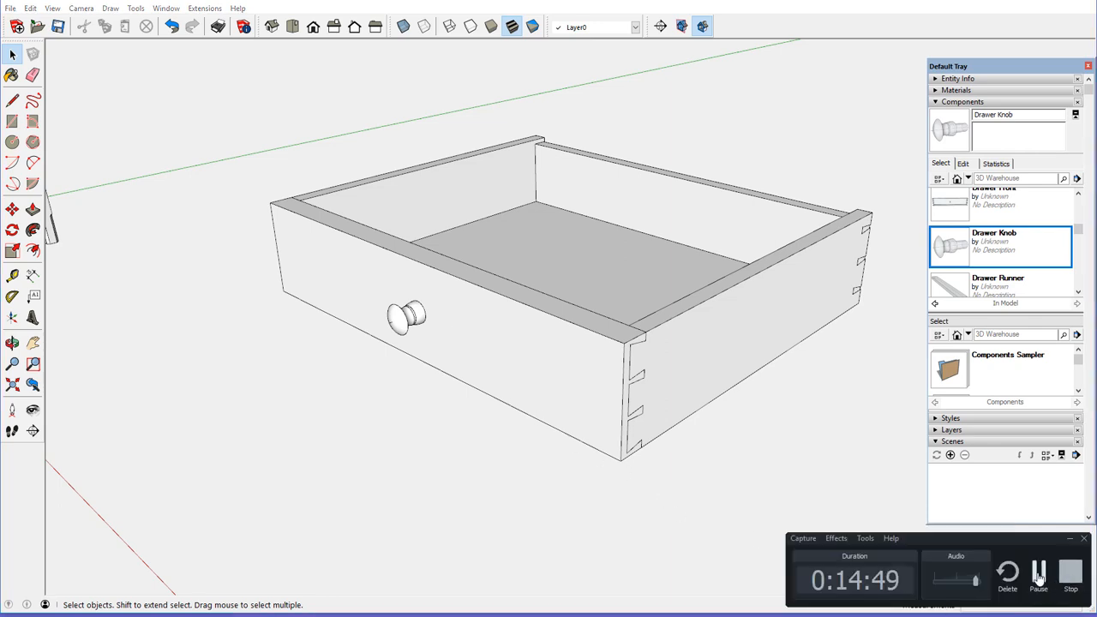